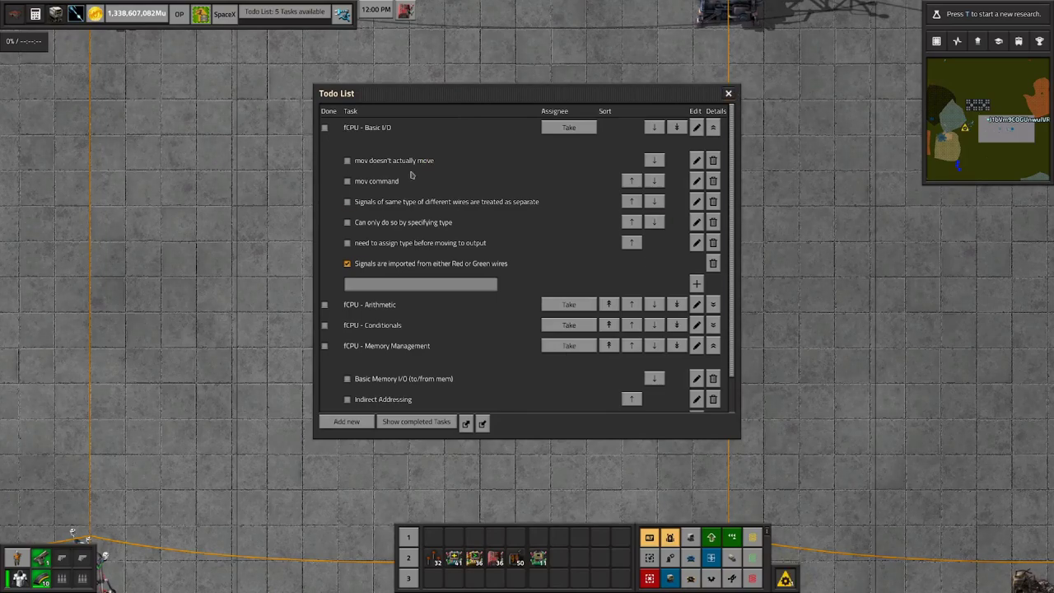
Step: Move the Todo List aside and toggle Alt-mode signal icons off and back on
drag(672, 94, 982, 205)
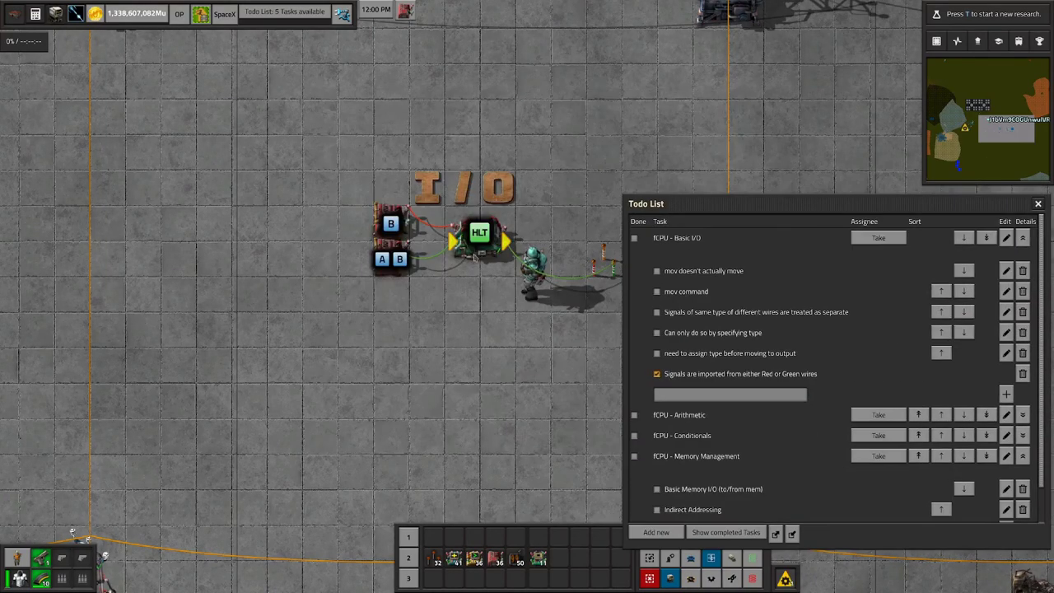
key(alt)
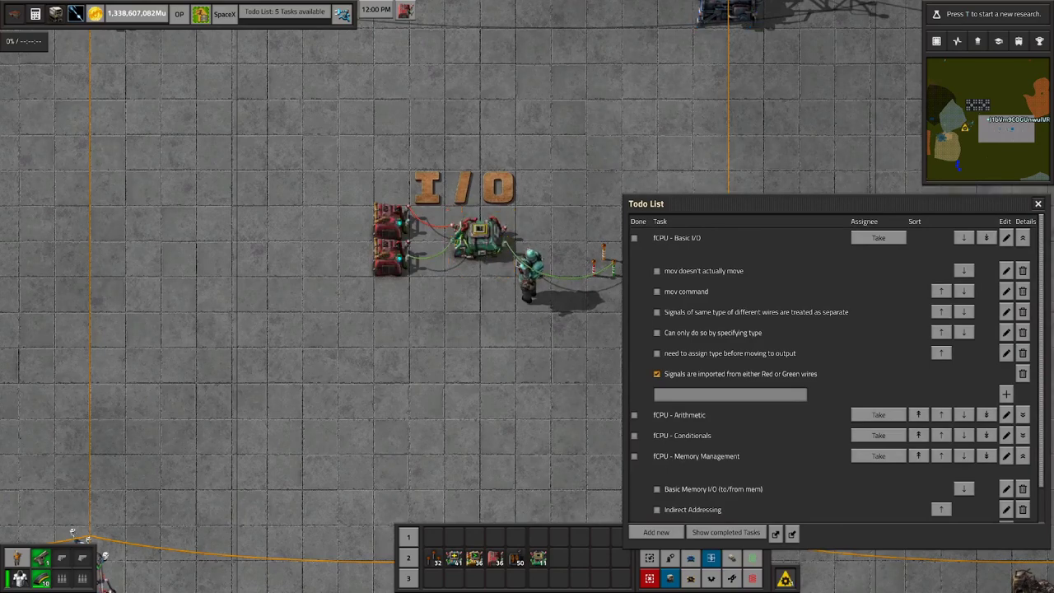
key(alt)
Step: Halt, step and run the Basic I/O Tutorial program, then hide Alt-mode and close it
click(480, 235)
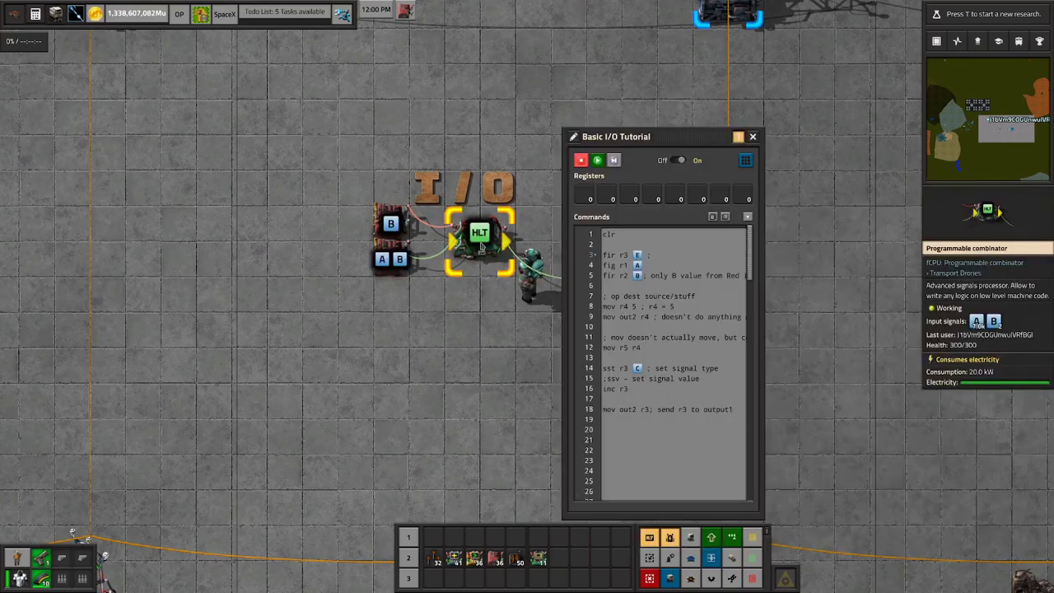
click(580, 162)
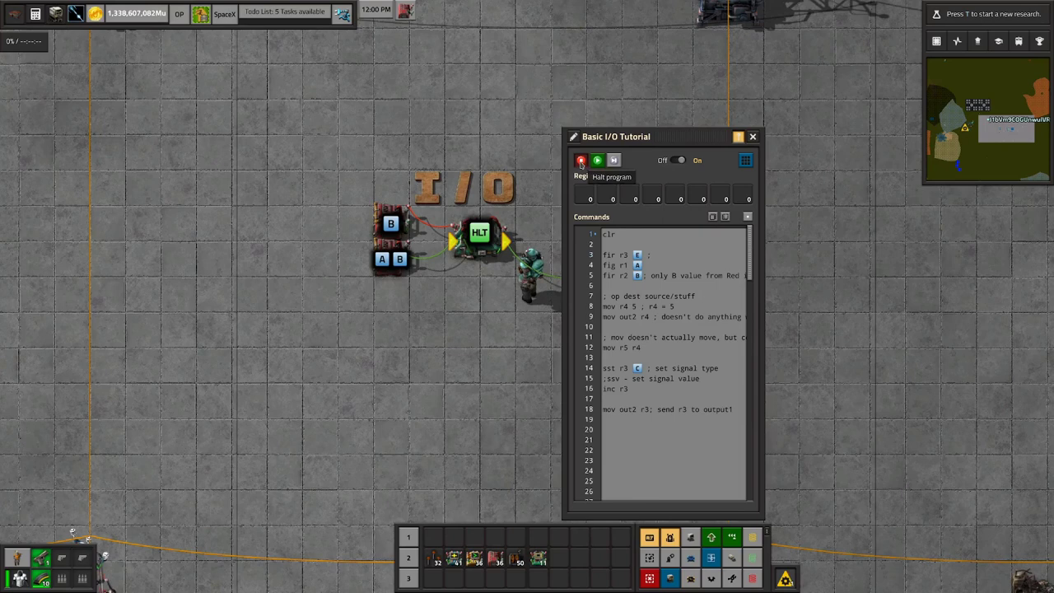
click(612, 161)
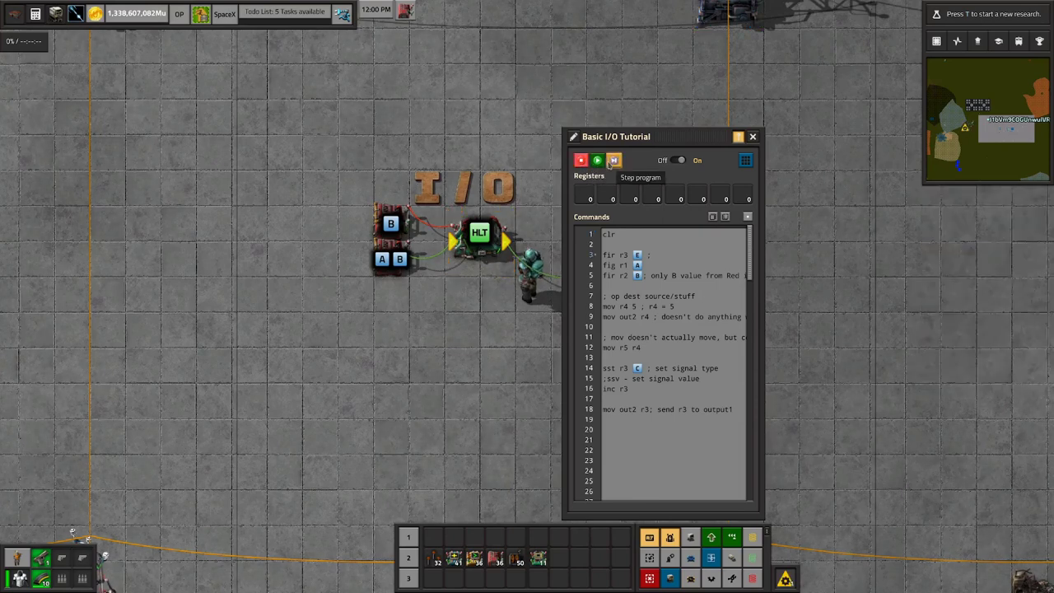
click(598, 159)
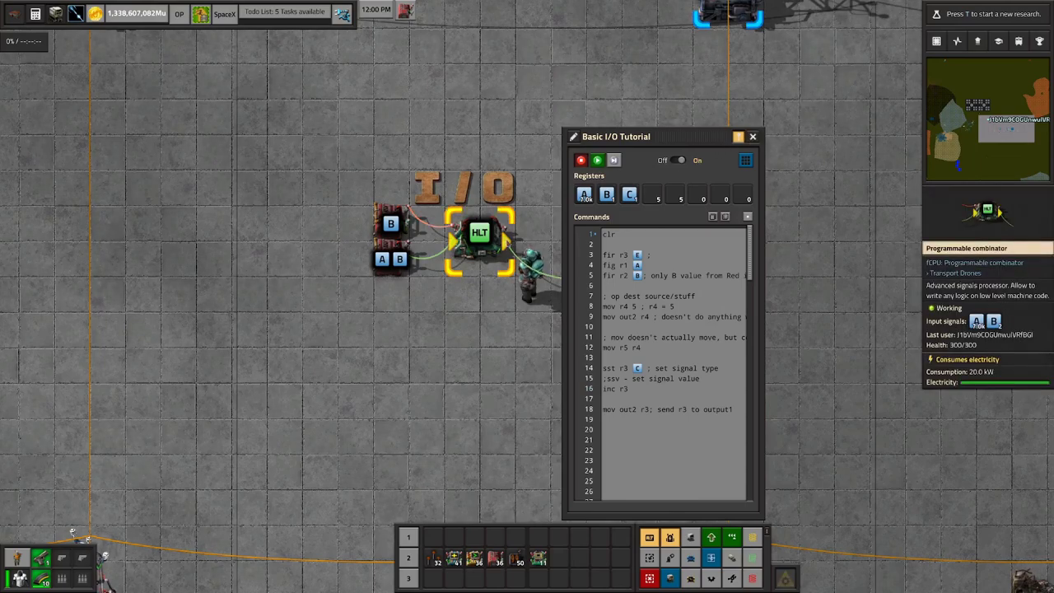
key(alt)
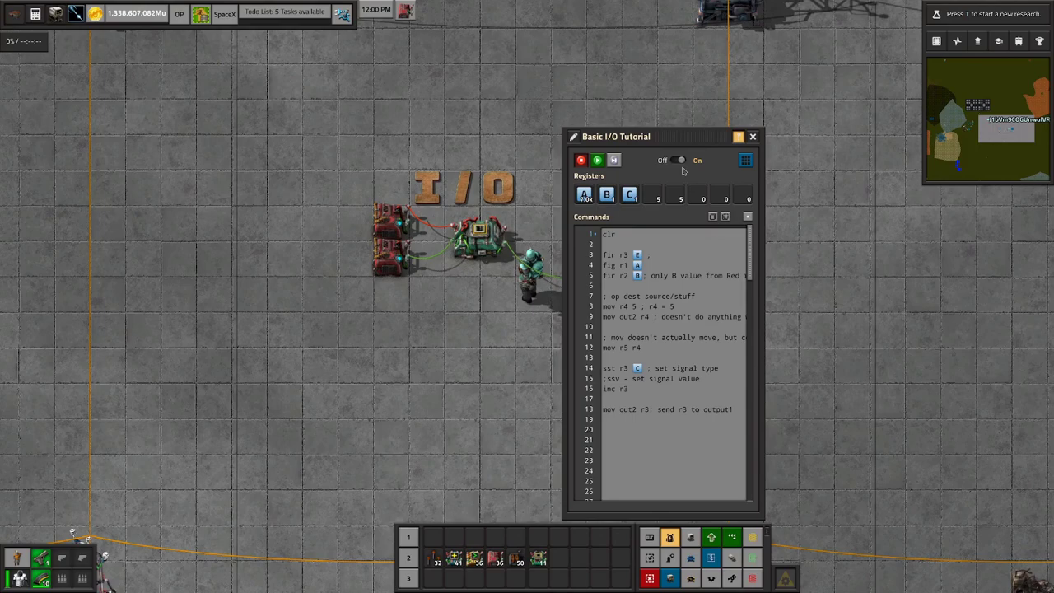
click(753, 137)
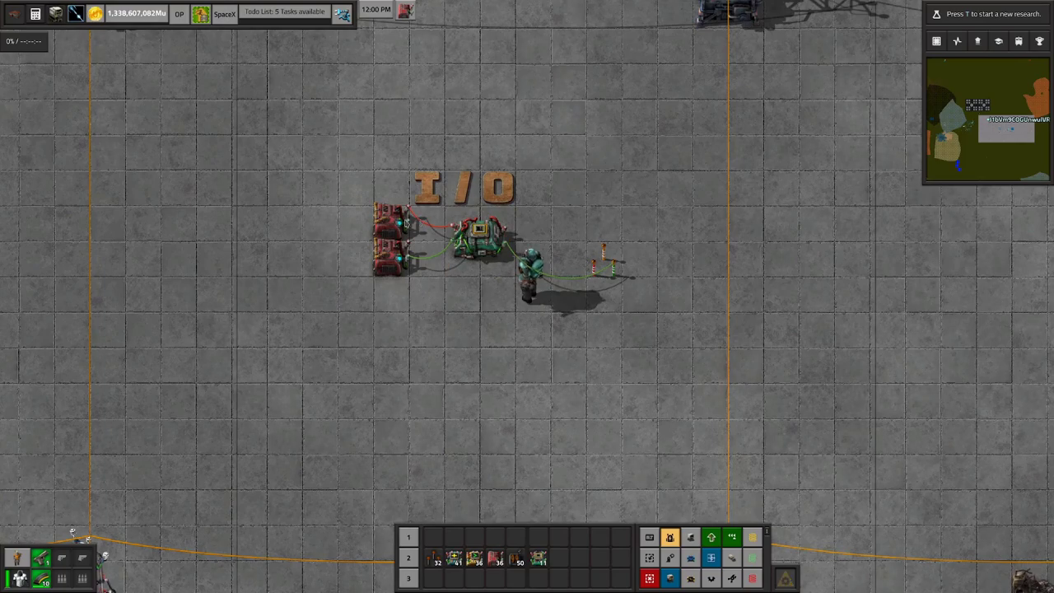
Step: Show signal icons again and open the A/B constant combinator's settings
key(alt)
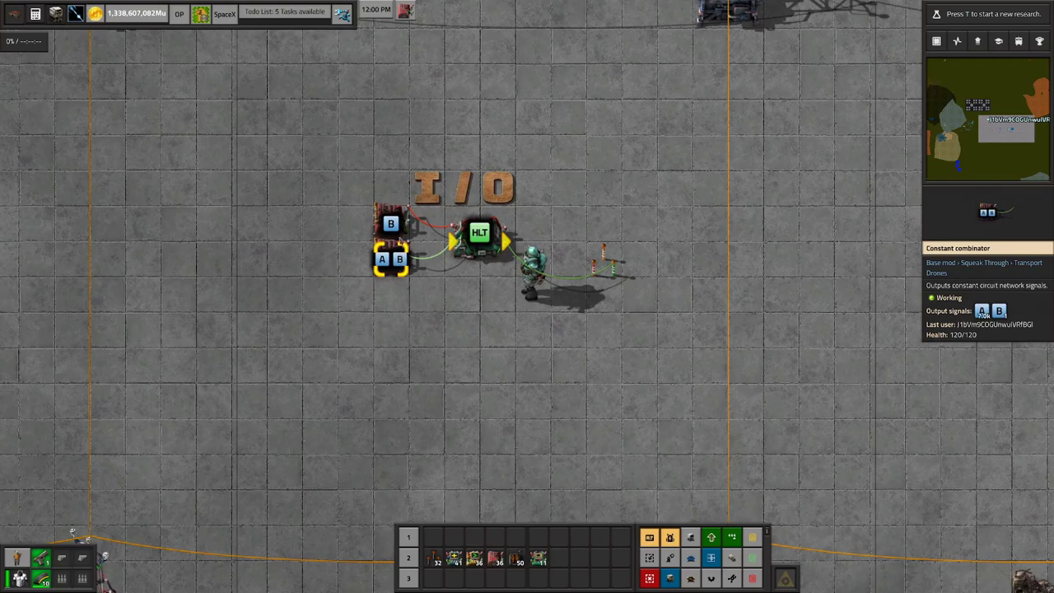
click(391, 223)
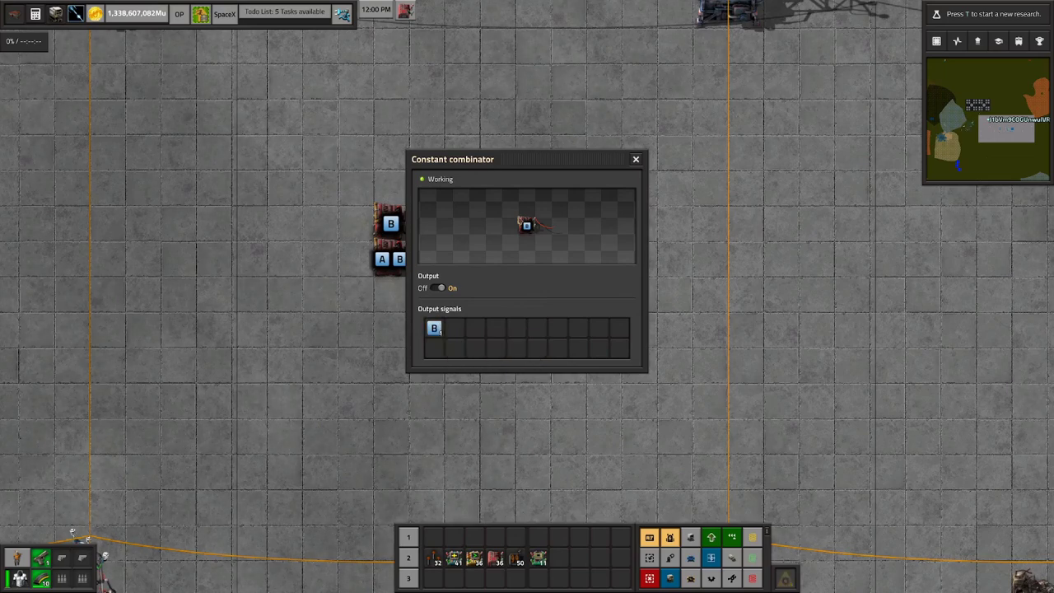
click(389, 260)
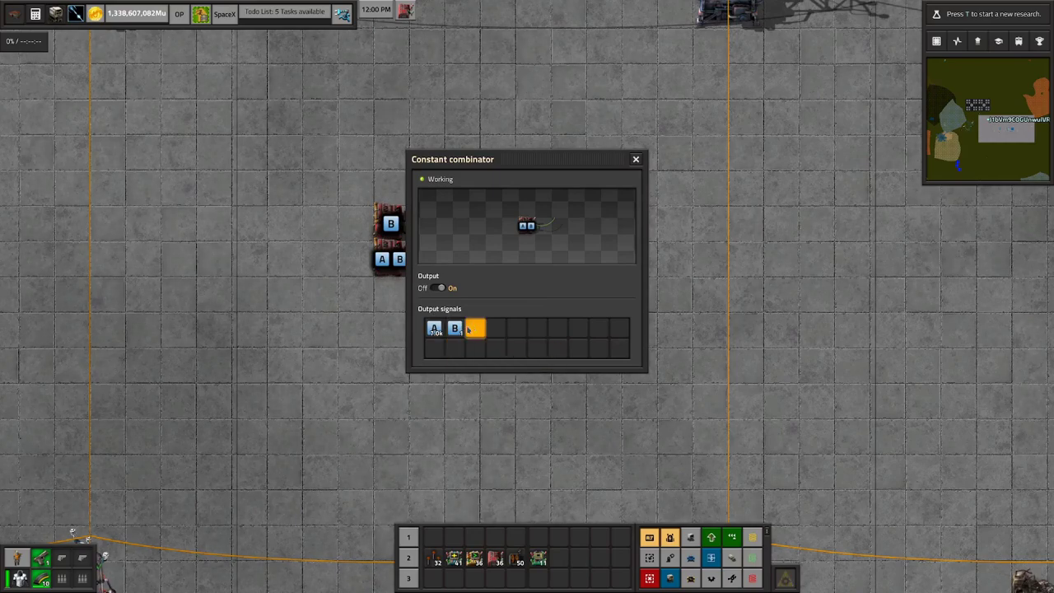
Step: Change signal A's value from 7000 to 2 and close the combinator settings
click(436, 330)
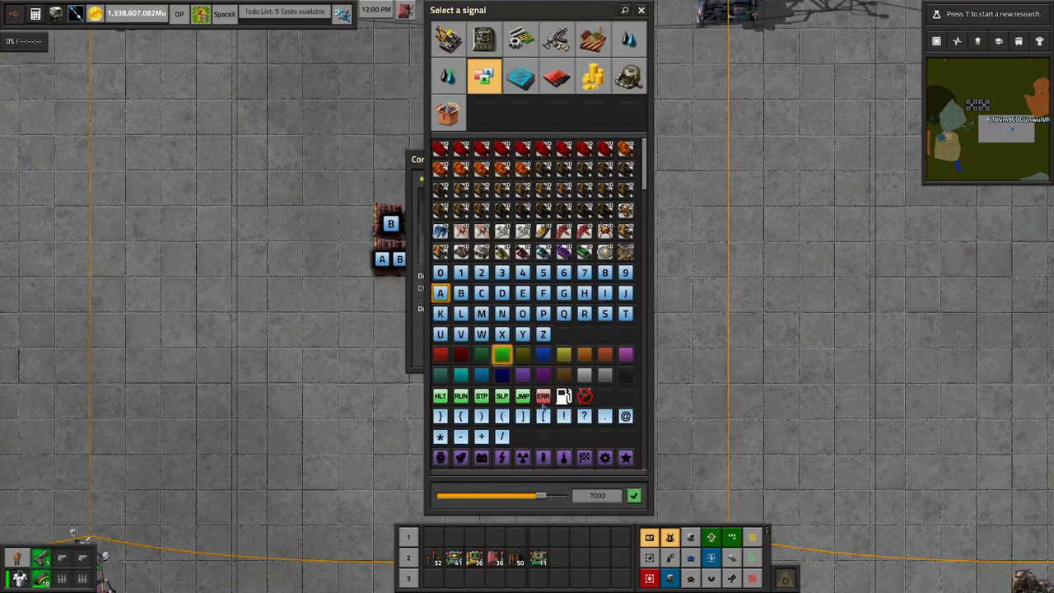
drag(540, 499, 377, 514)
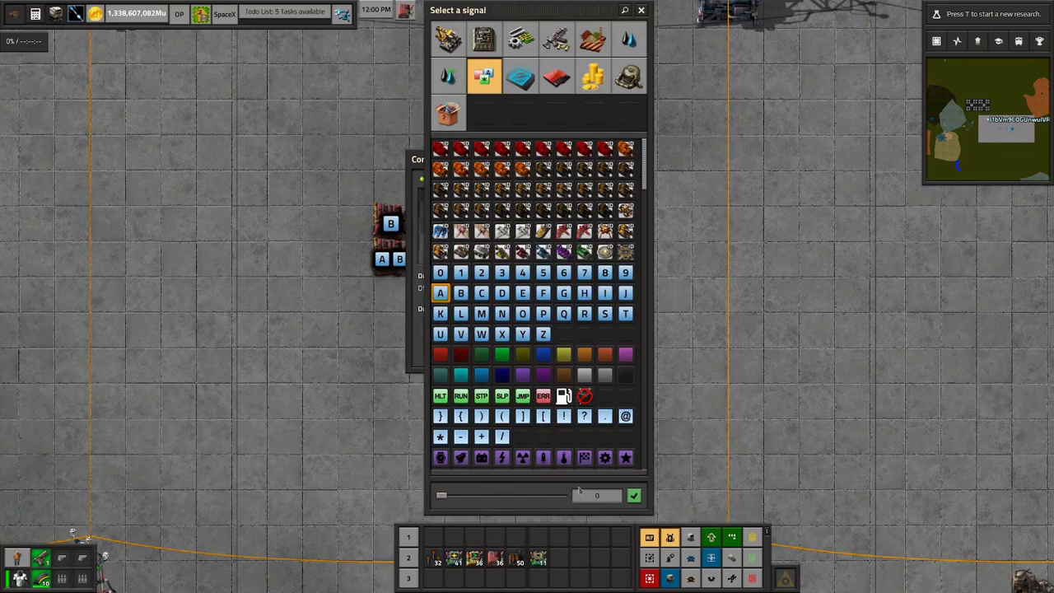
click(607, 498)
text(2)
key(Return)
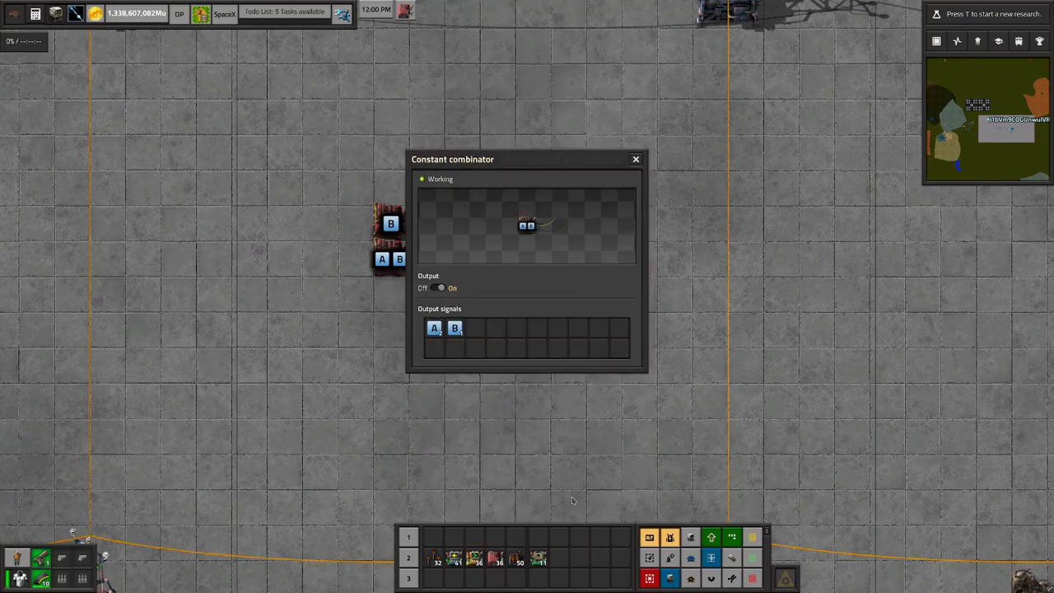
key(Escape)
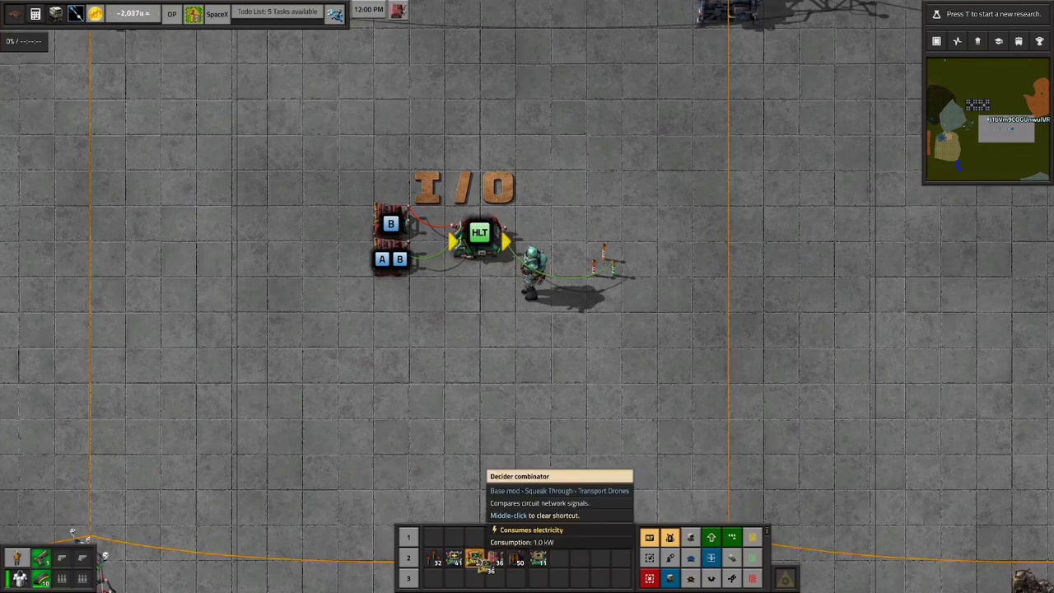
Step: Place a decider combinator below the build from the hotbar
click(474, 559)
key(e)
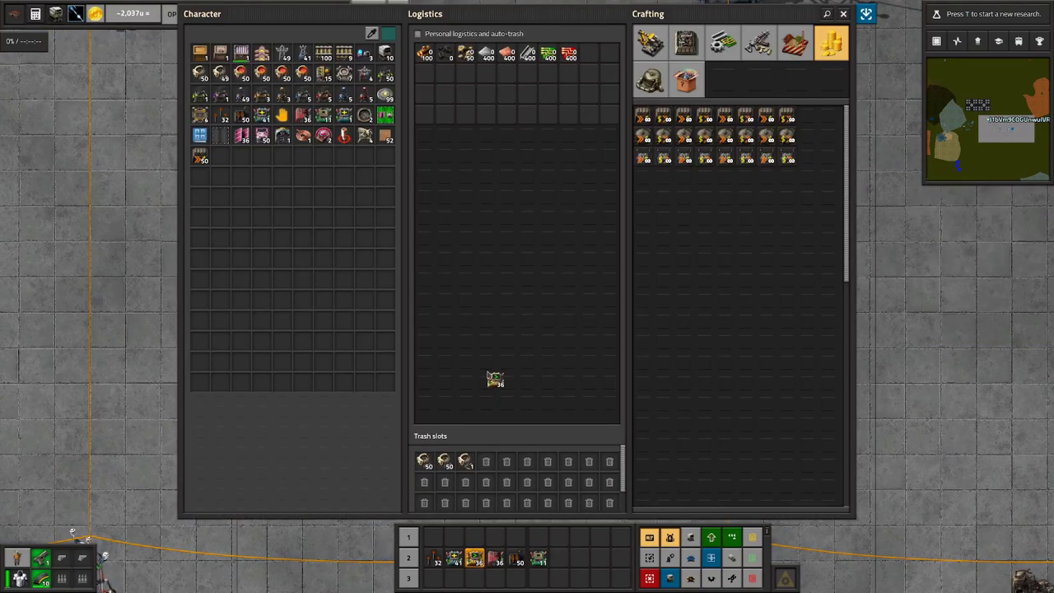
key(e)
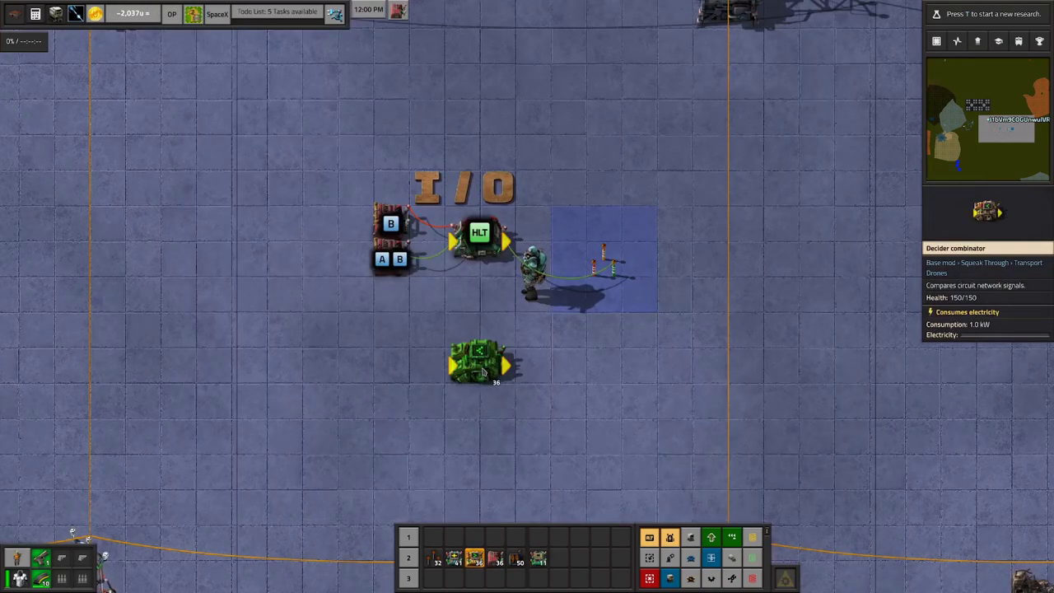
click(478, 363)
key(q)
Step: Wire the A/B combinator green and the B combinator red to the decider combinator
key(alt+g)
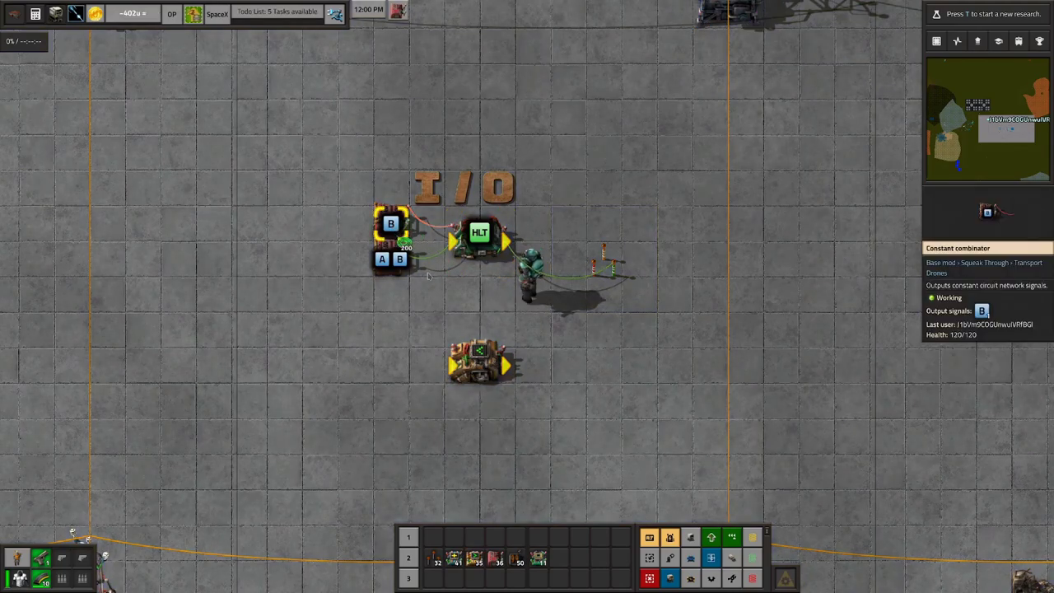
click(390, 257)
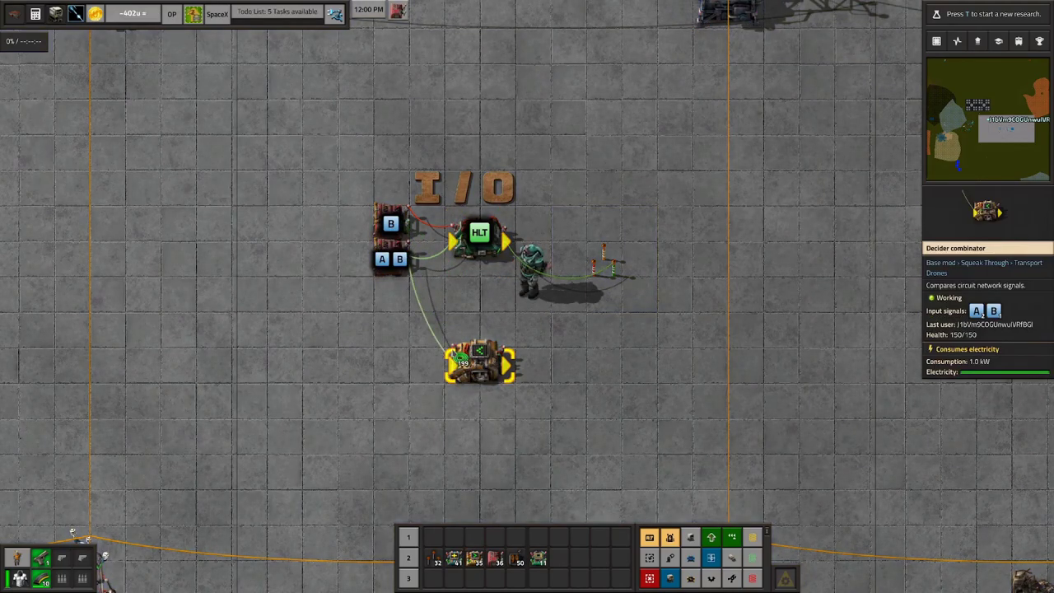
click(472, 354)
key(alt+r)
click(401, 227)
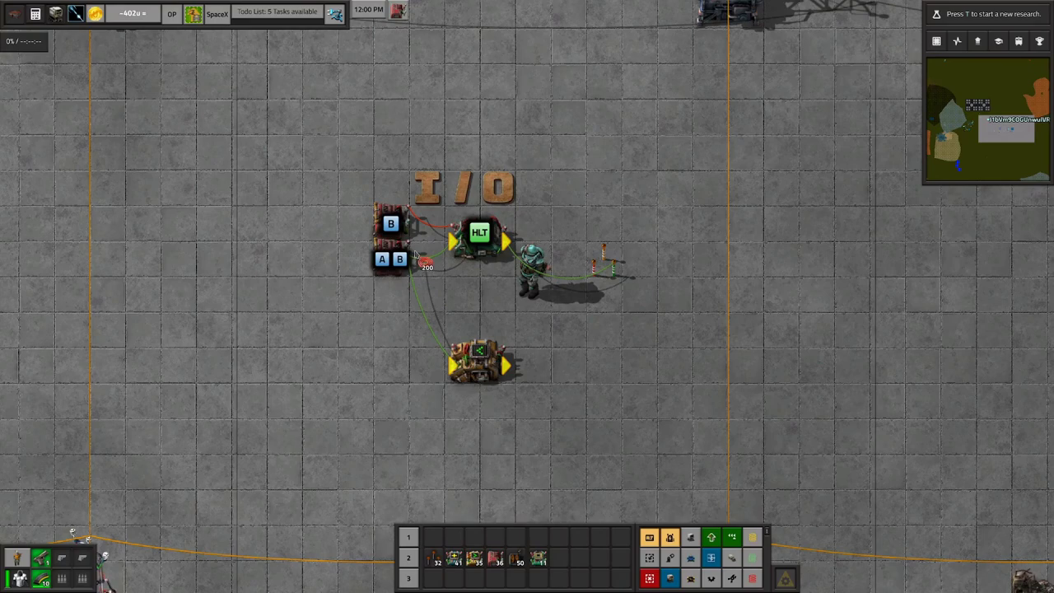
click(454, 367)
key(q)
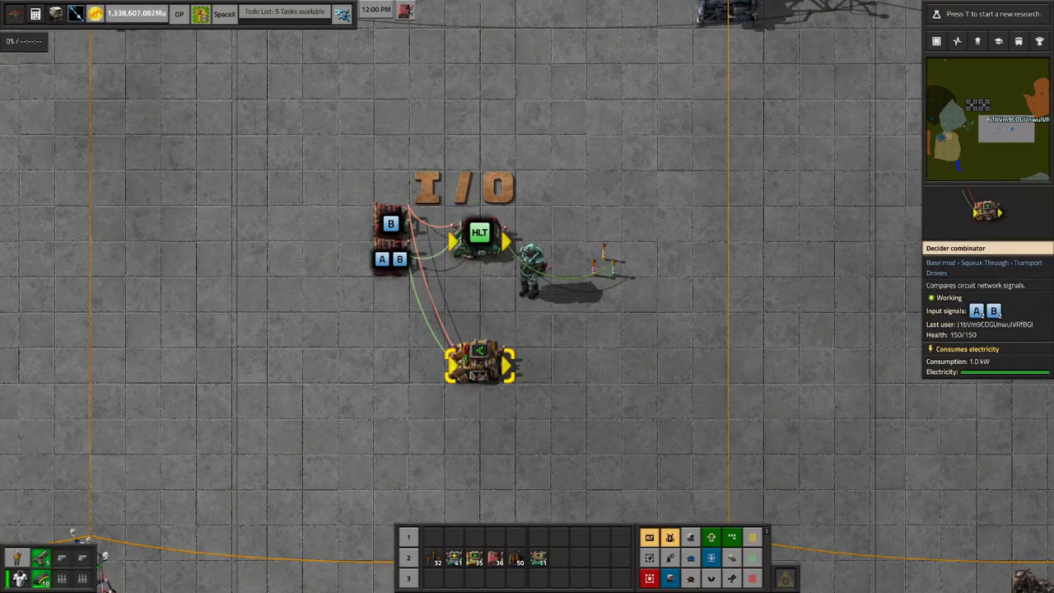
Step: Set the decider condition to B ≠ 0 with signal B as output
click(477, 363)
click(452, 303)
click(434, 300)
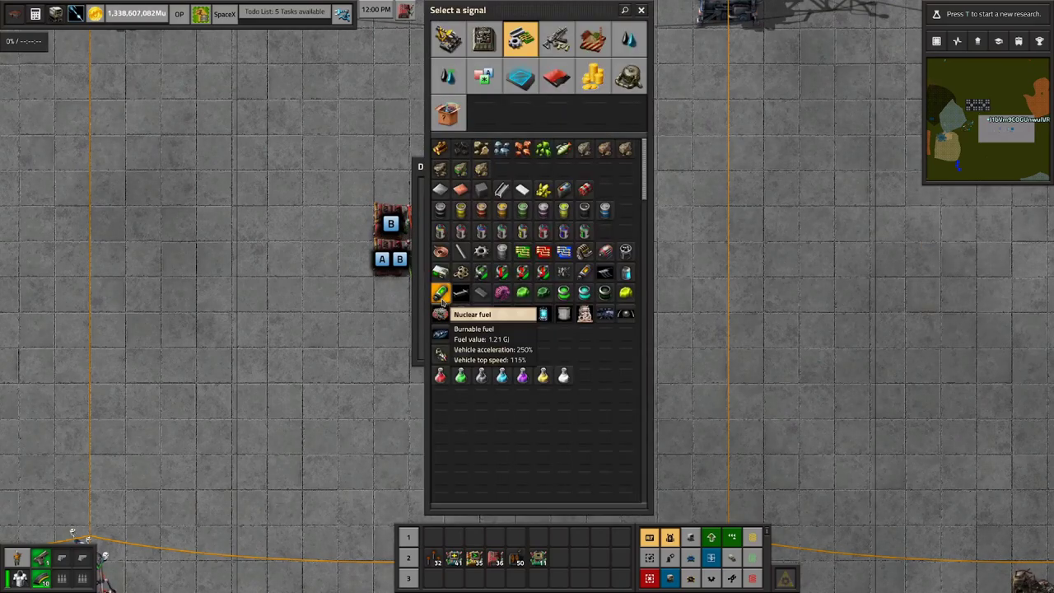
click(484, 76)
click(460, 293)
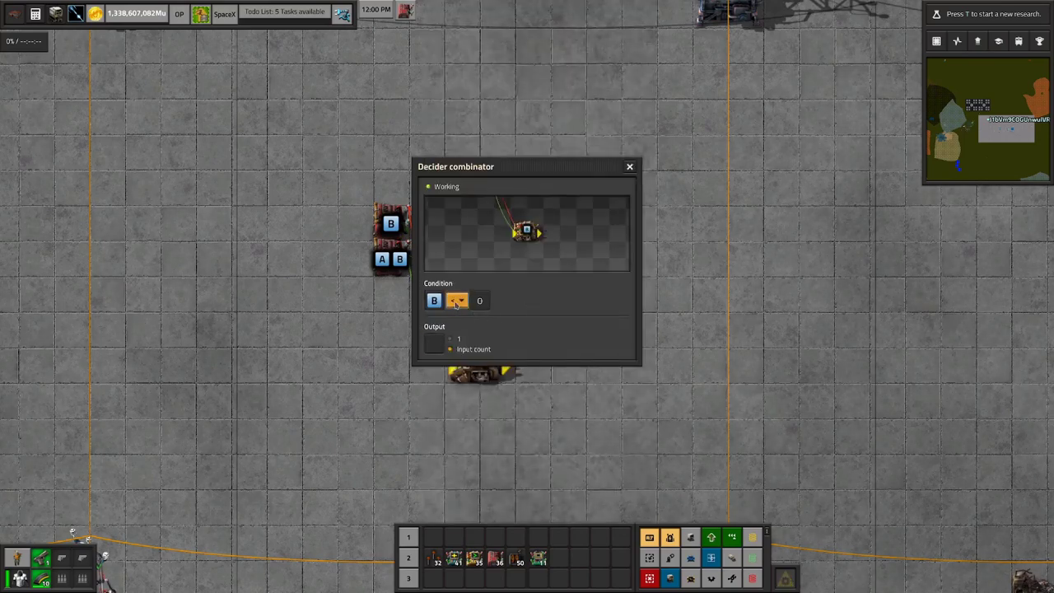
click(456, 302)
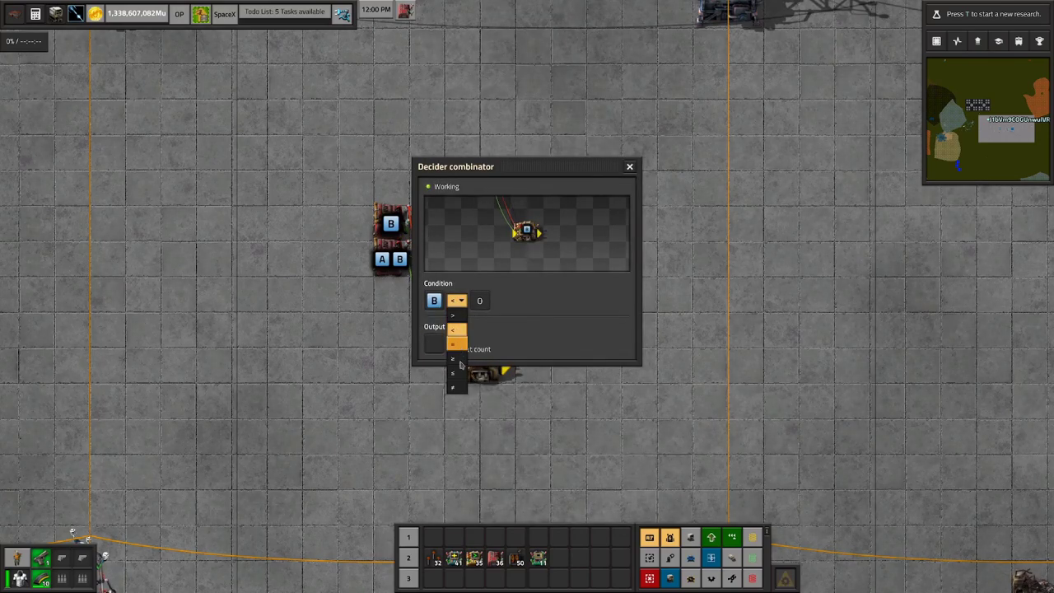
click(455, 387)
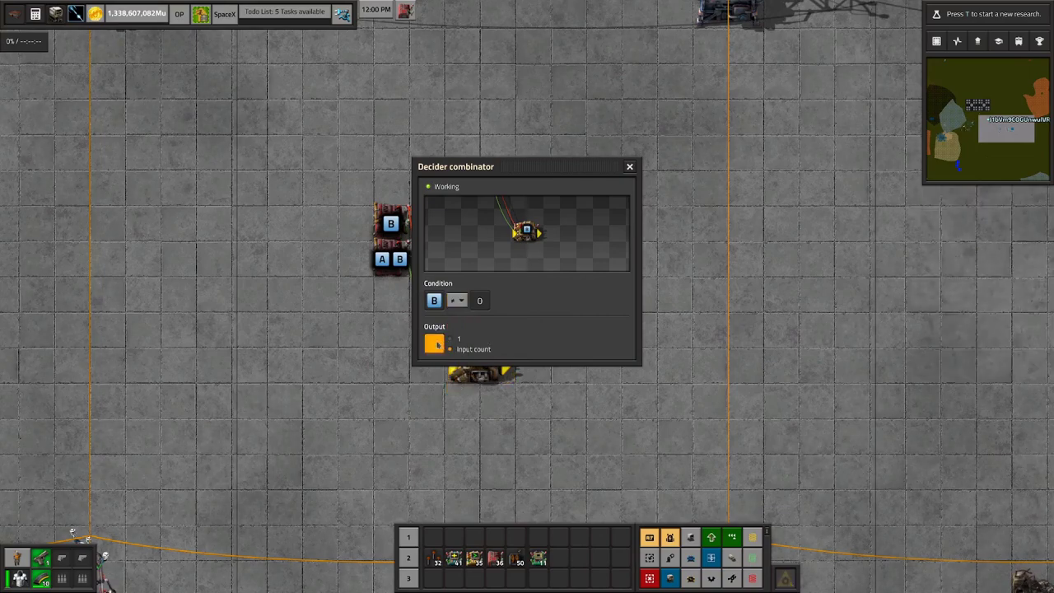
click(434, 344)
click(460, 292)
key(Escape)
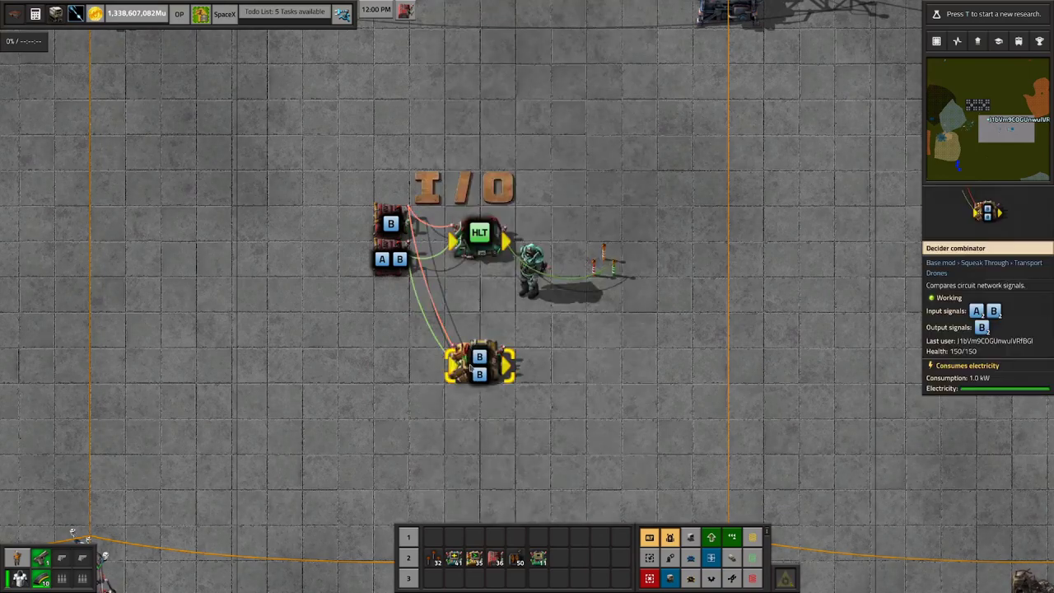
Step: Place a connection box right of the decider and wire it red to the decider
key(a)
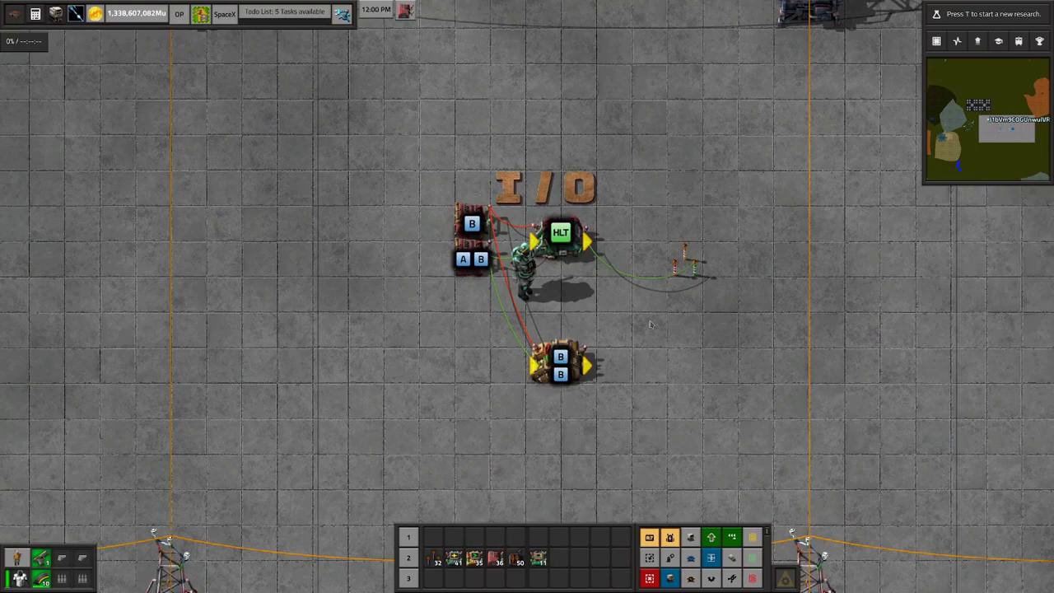
key(q)
click(649, 366)
click(576, 368)
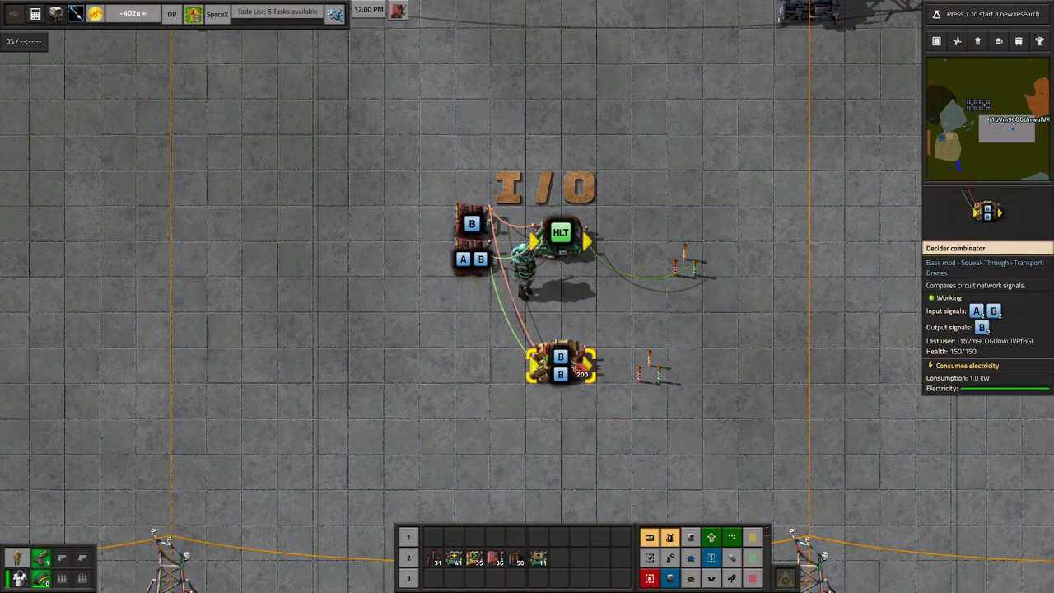
click(650, 369)
Step: Open the constant combinators, checking the A/B one and ending on the B-only combinator
key(a)
key(s)
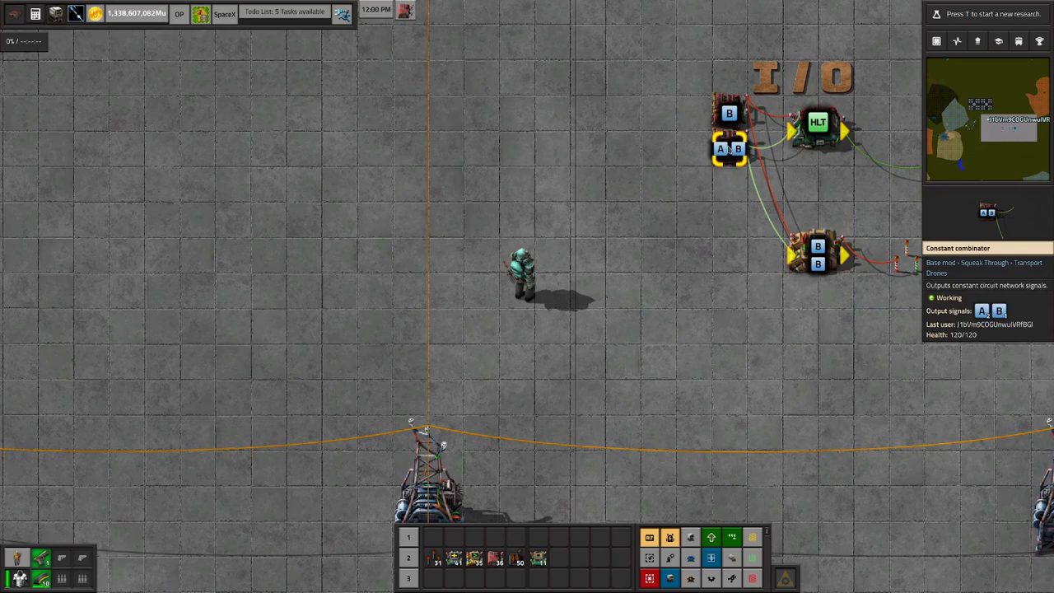
click(728, 115)
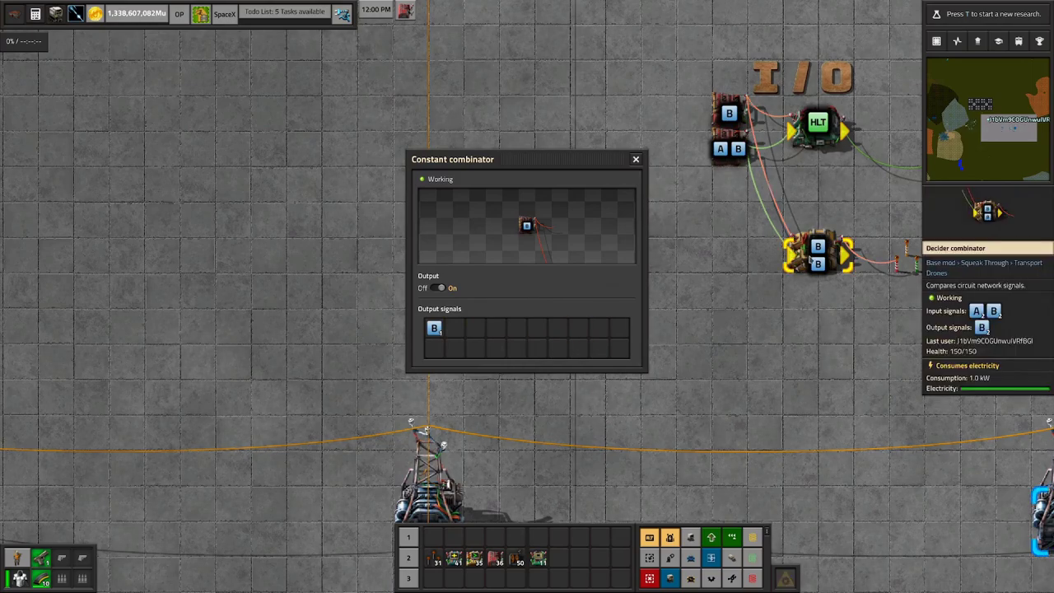
key(d)
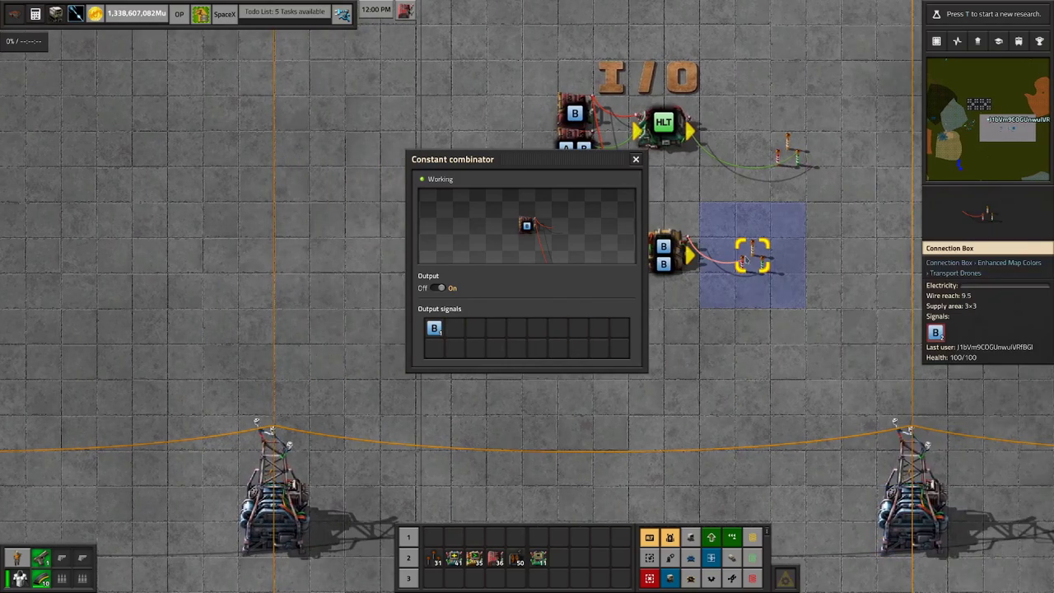
key(a)
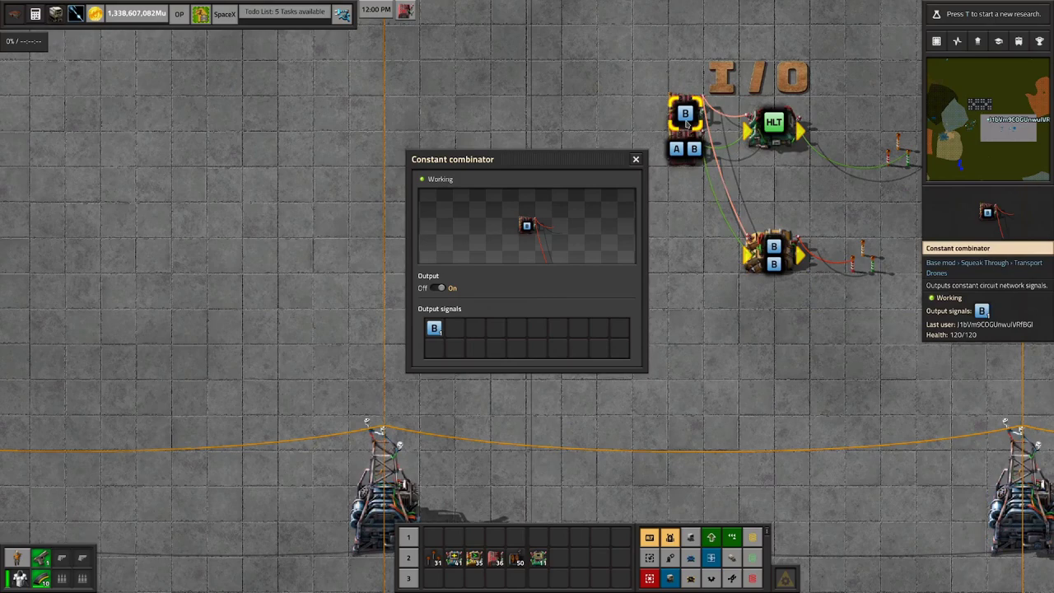
click(679, 147)
click(685, 115)
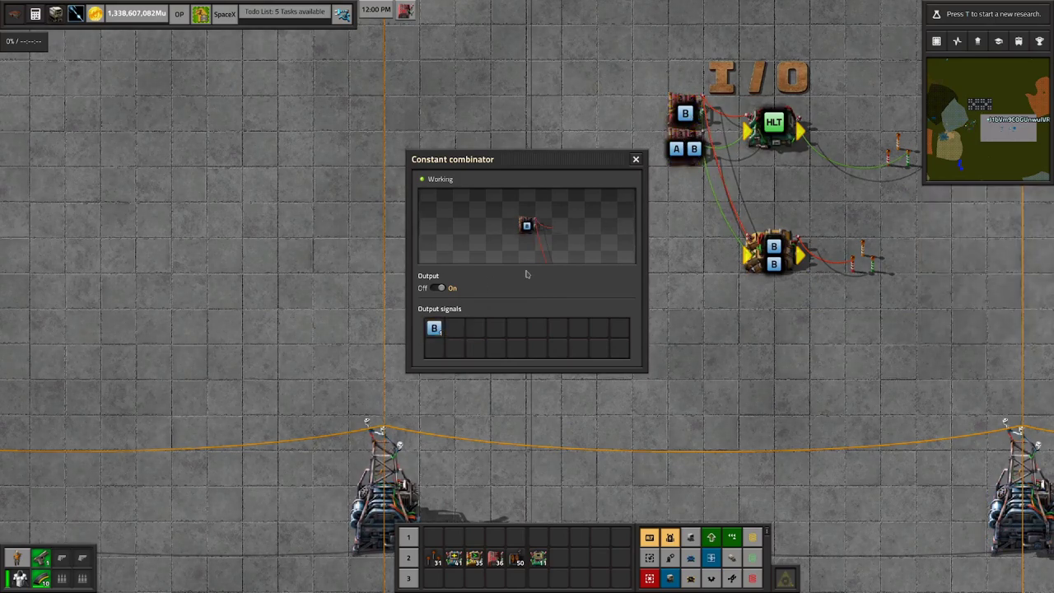
Step: Reopen the Basic I/O Tutorial program and view the Red input wire memory channel
key(Escape)
click(773, 125)
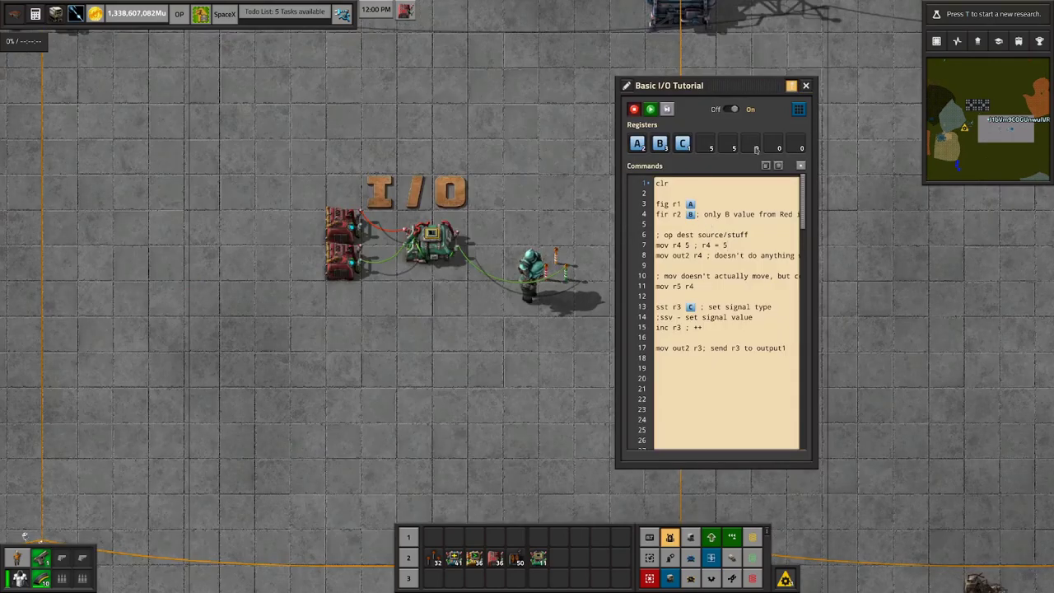
click(798, 109)
click(860, 124)
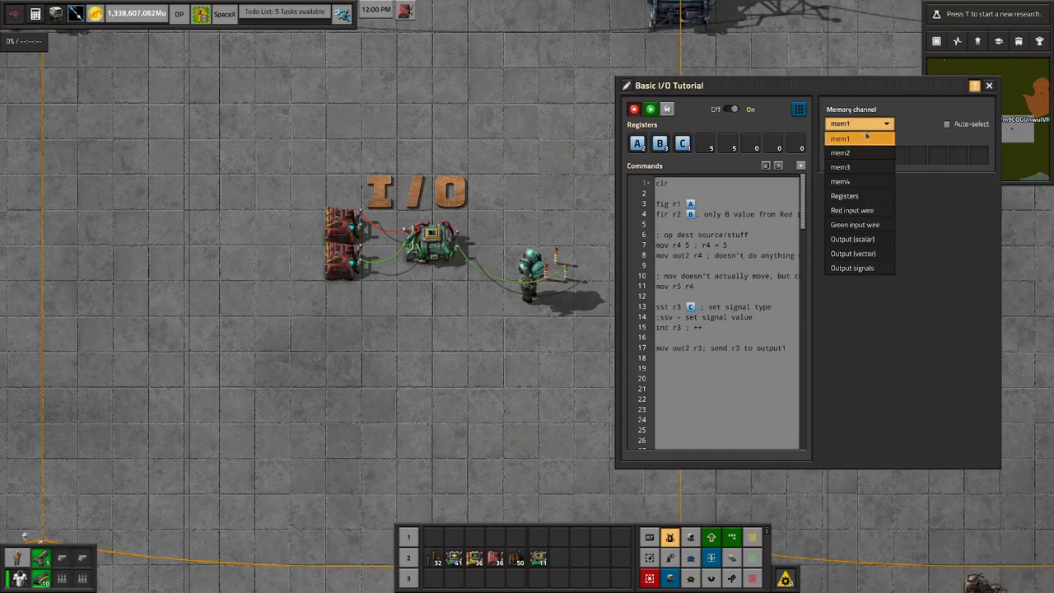
click(861, 211)
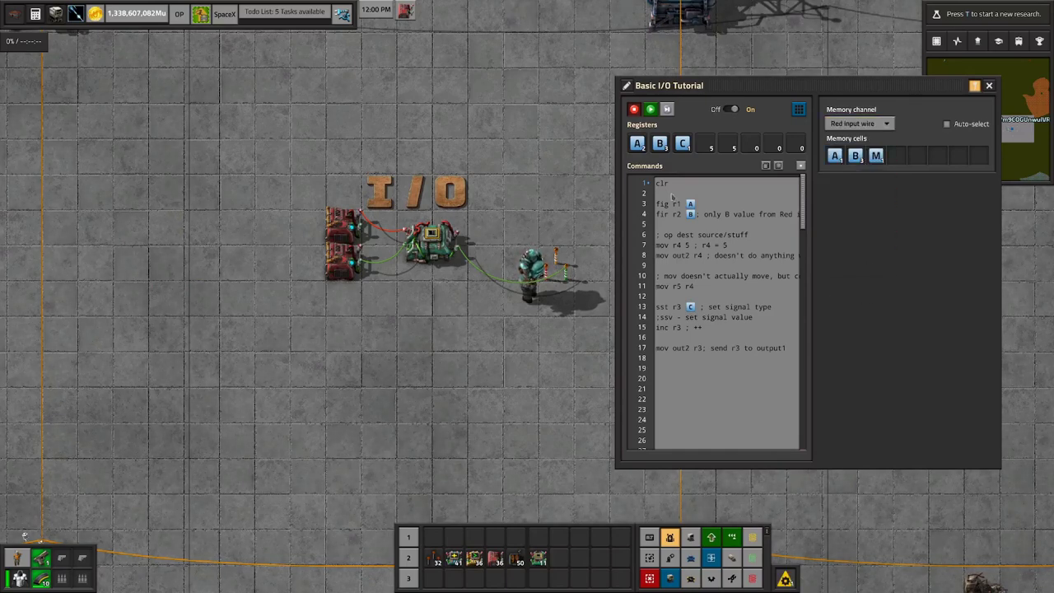
Step: Select the fir instruction on line 4 and r1 on line 3, then clear the selection
click(658, 205)
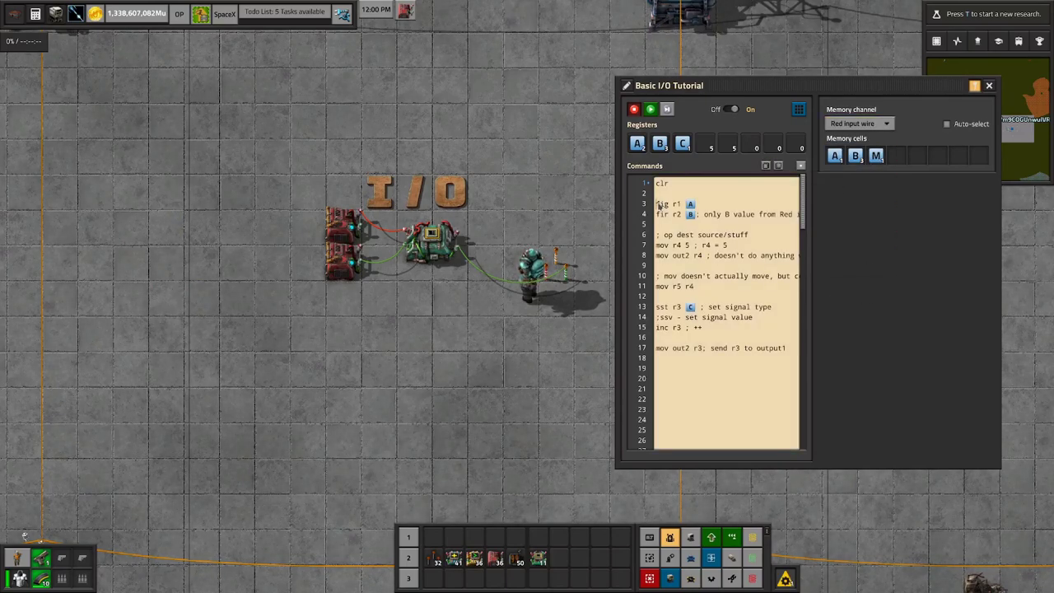
double_click(668, 204)
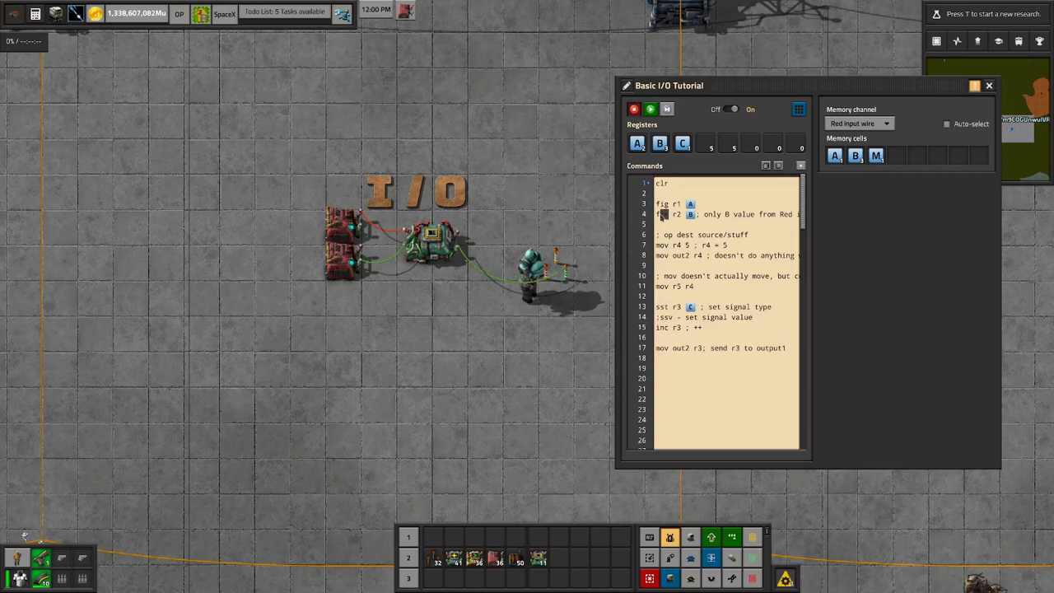
drag(668, 216, 660, 215)
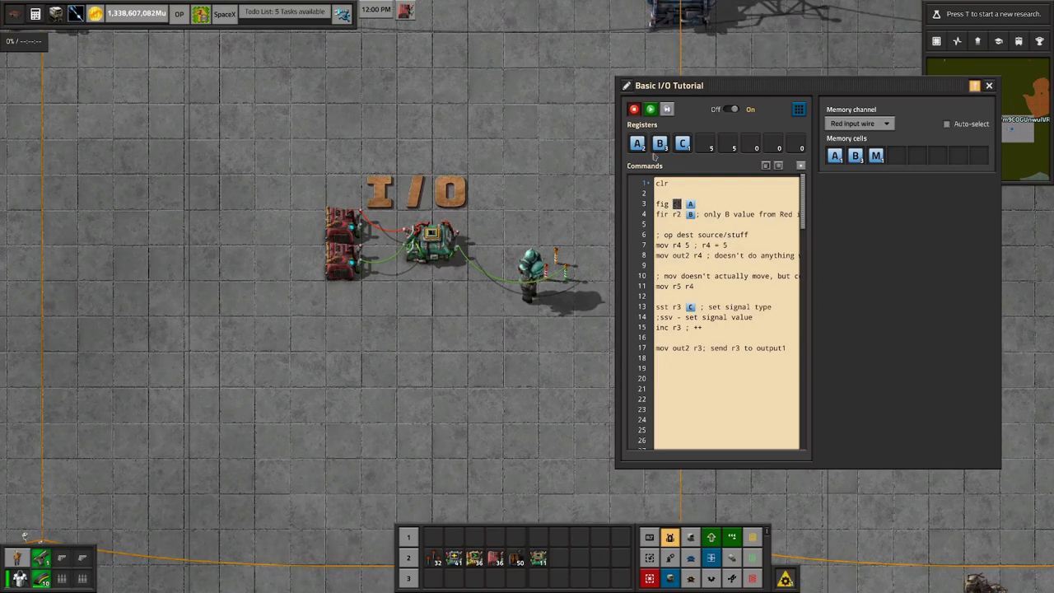
double_click(677, 206)
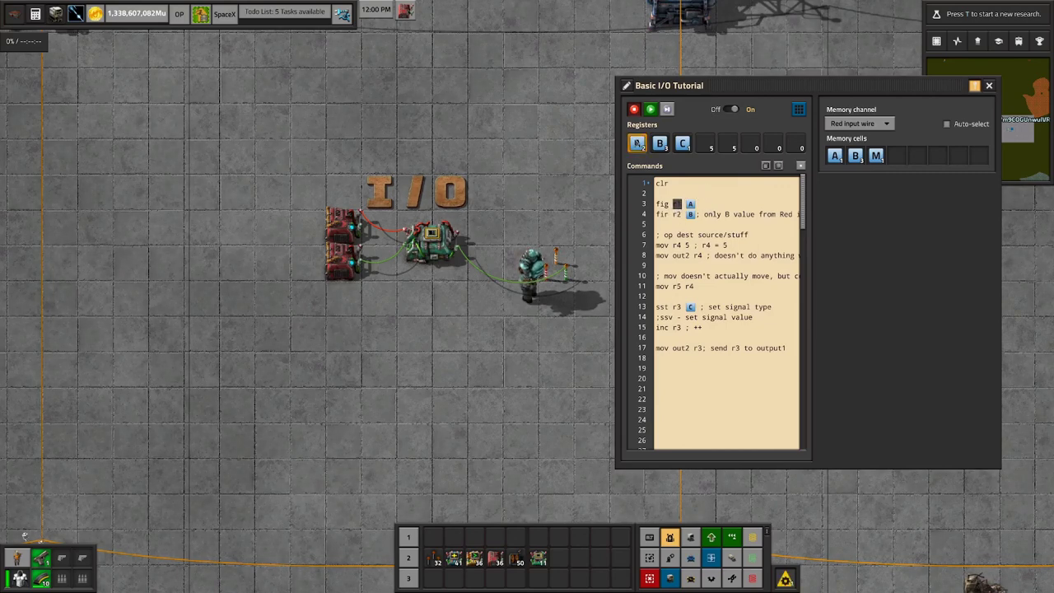
click(660, 144)
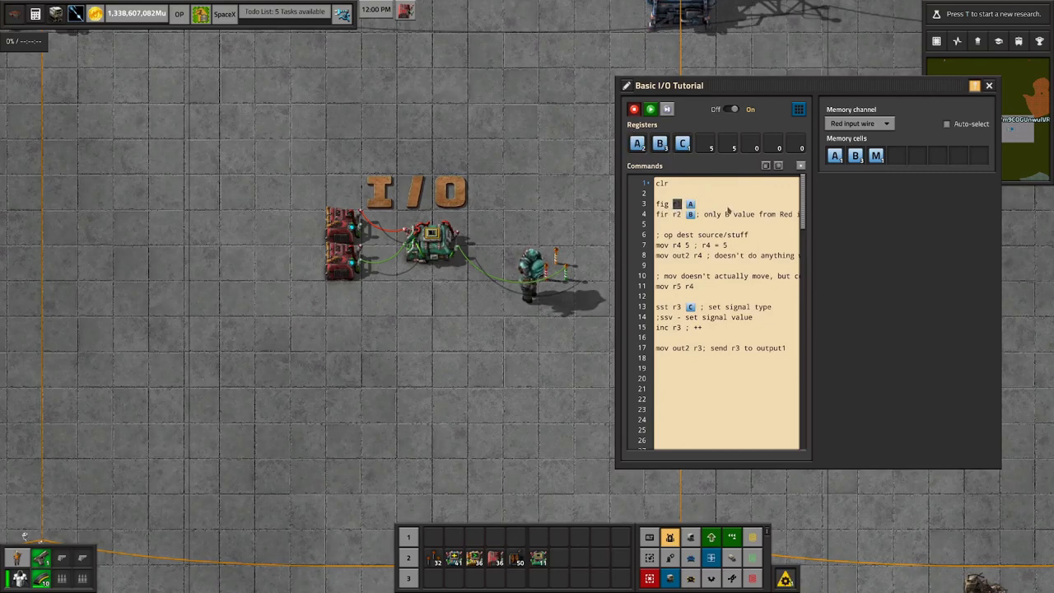
click(690, 203)
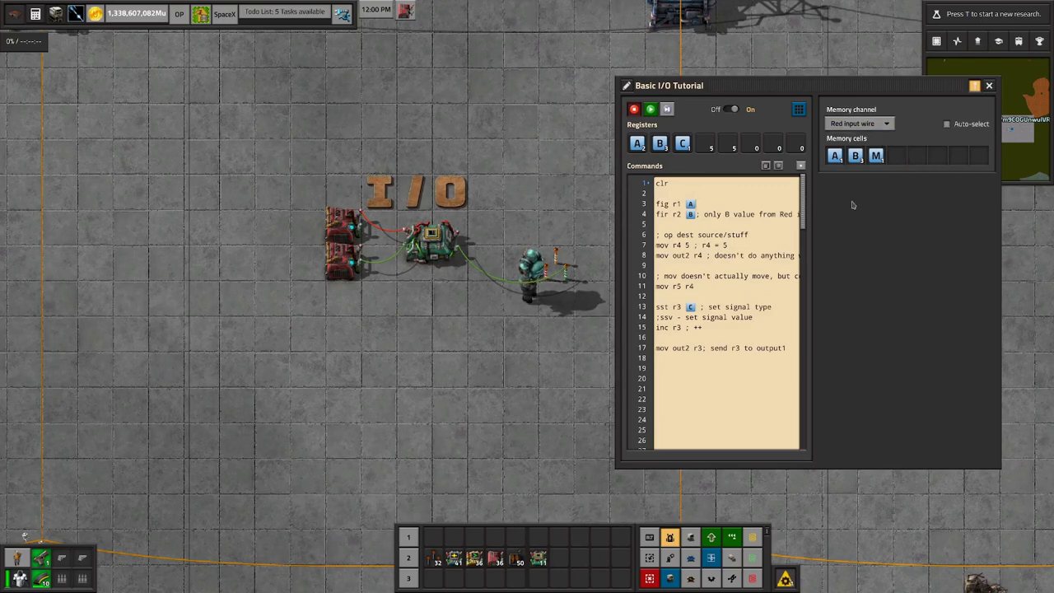
Step: Switch the memory channel to mem1, then to Registers showing 5, 5, 0, 0, 0
click(886, 125)
click(866, 181)
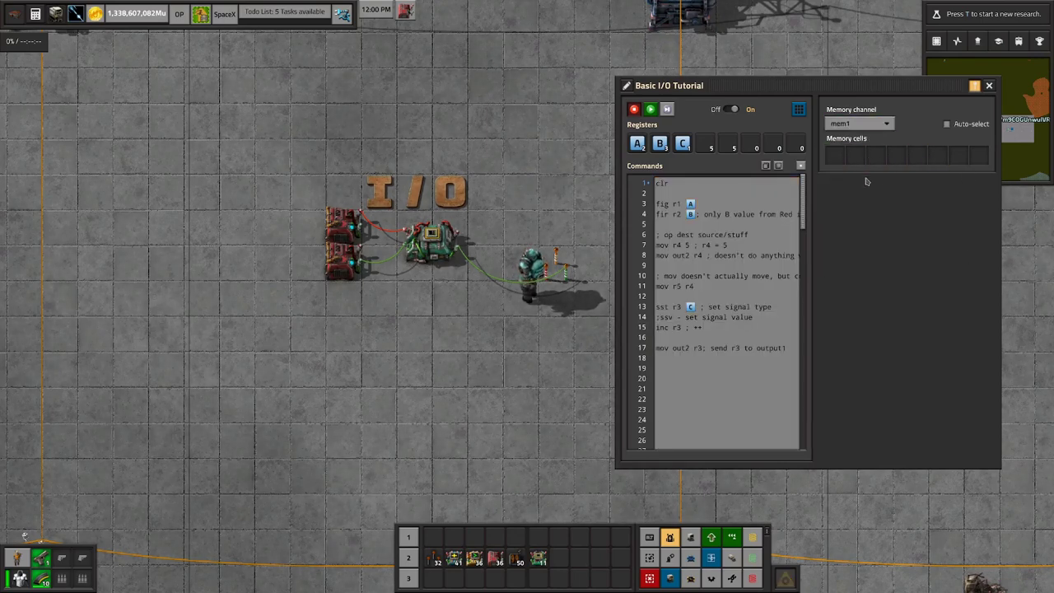
click(871, 125)
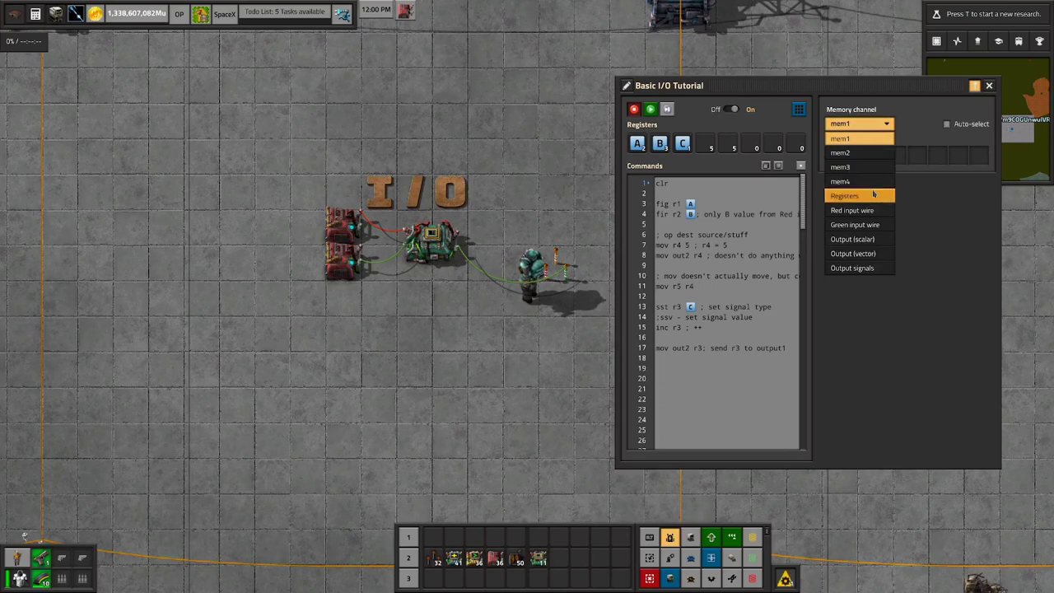
click(872, 196)
click(869, 124)
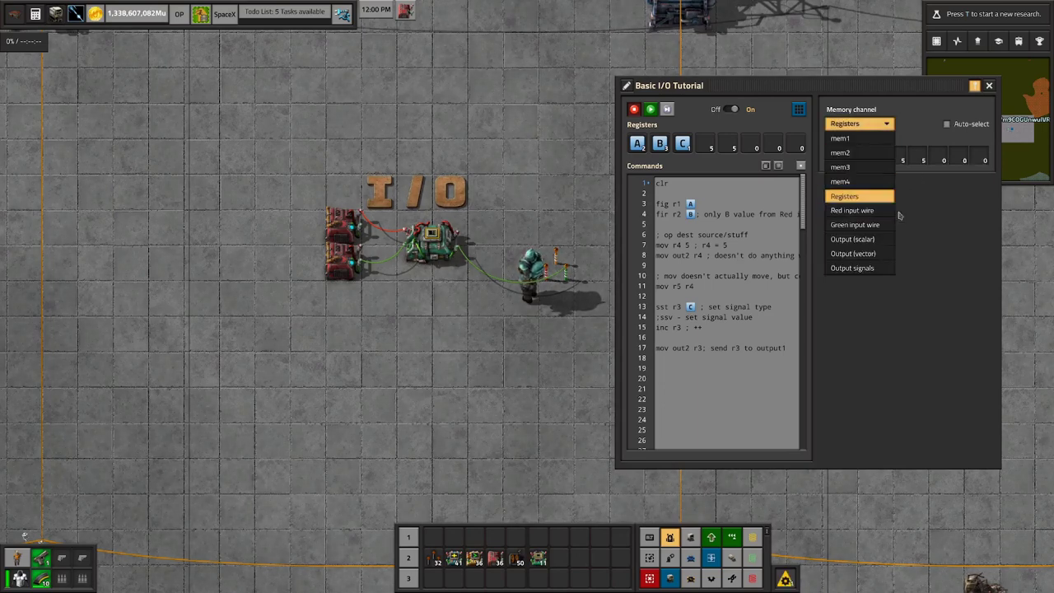
click(899, 215)
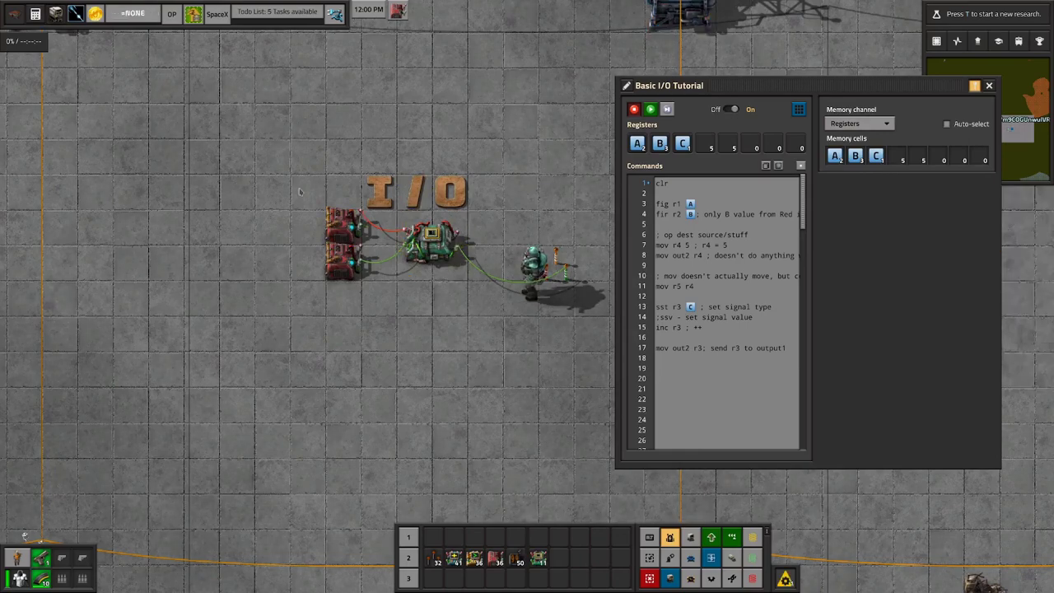
Step: Inspect the B, A, M constant combinator with signal icons on, then restore the program window
click(344, 221)
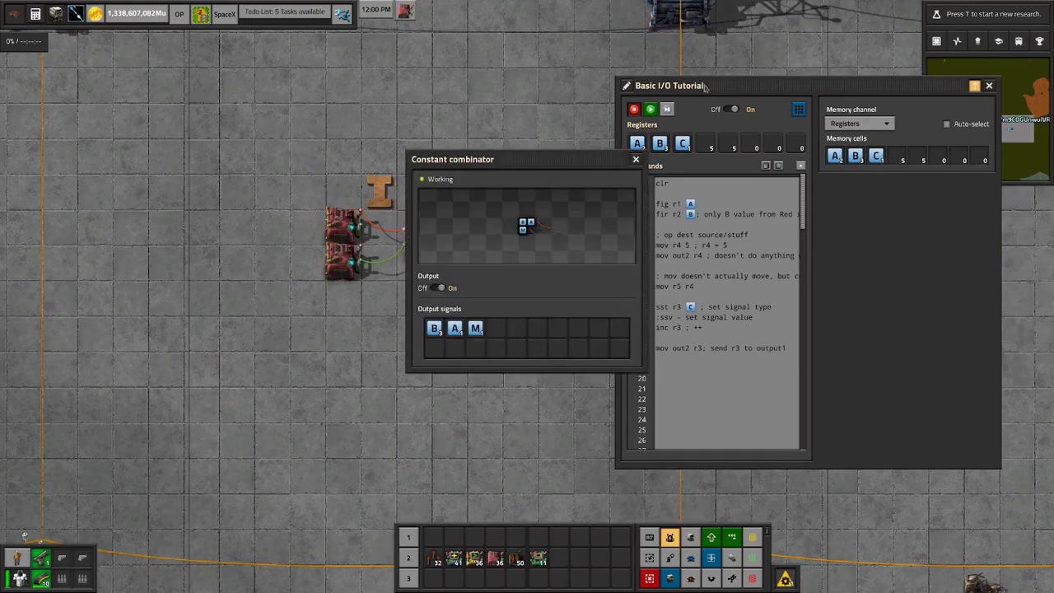
drag(706, 87, 617, 444)
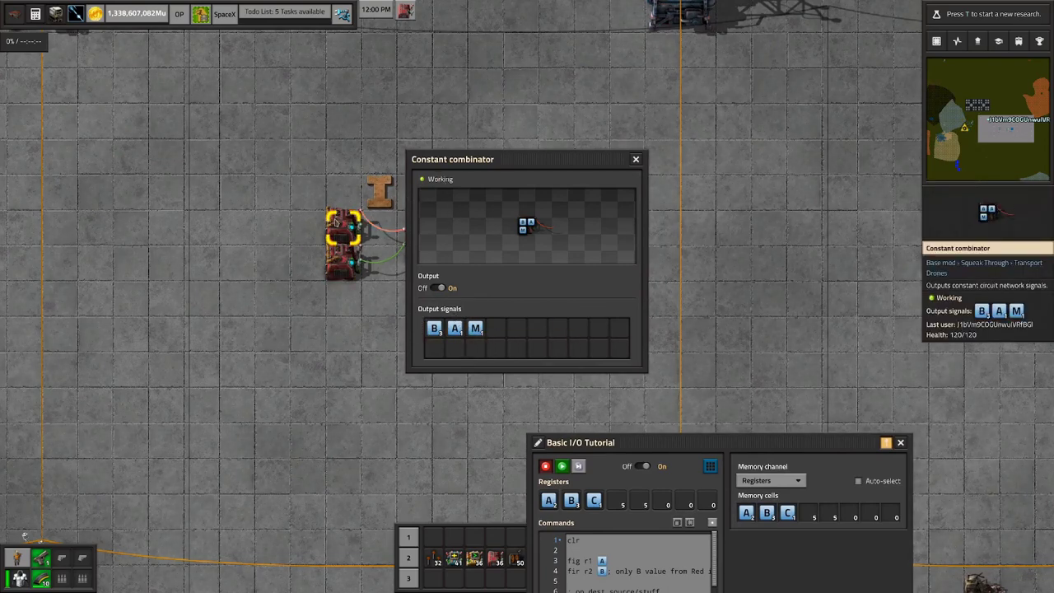
key(alt)
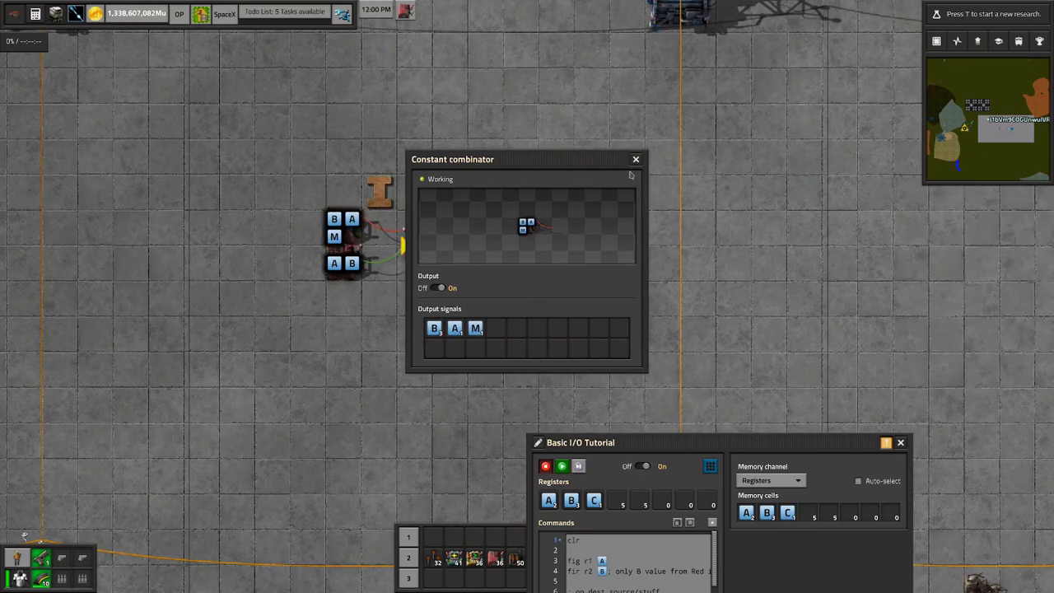
click(636, 159)
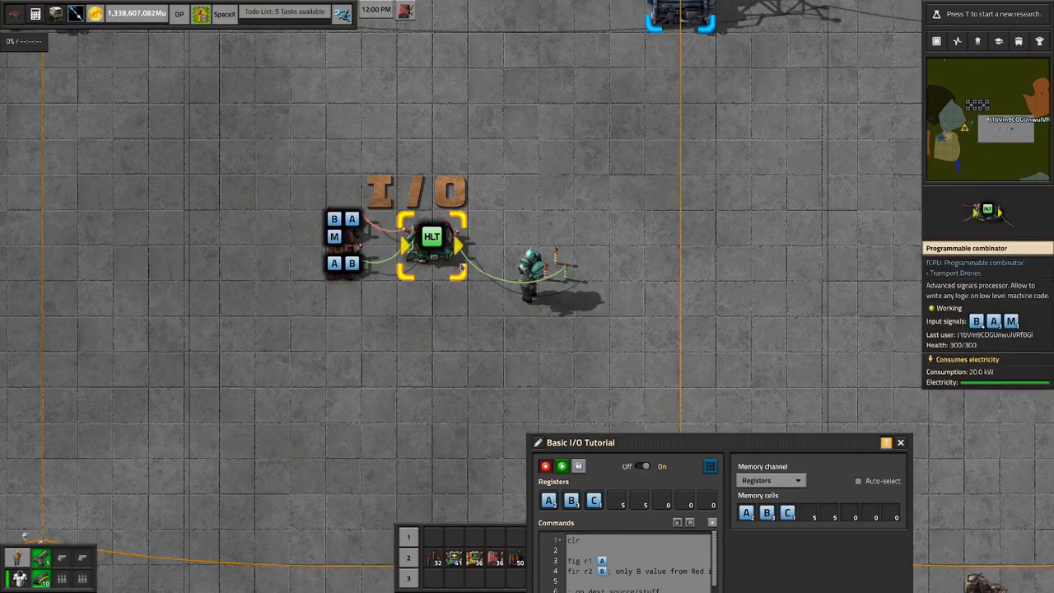
drag(703, 449, 673, 94)
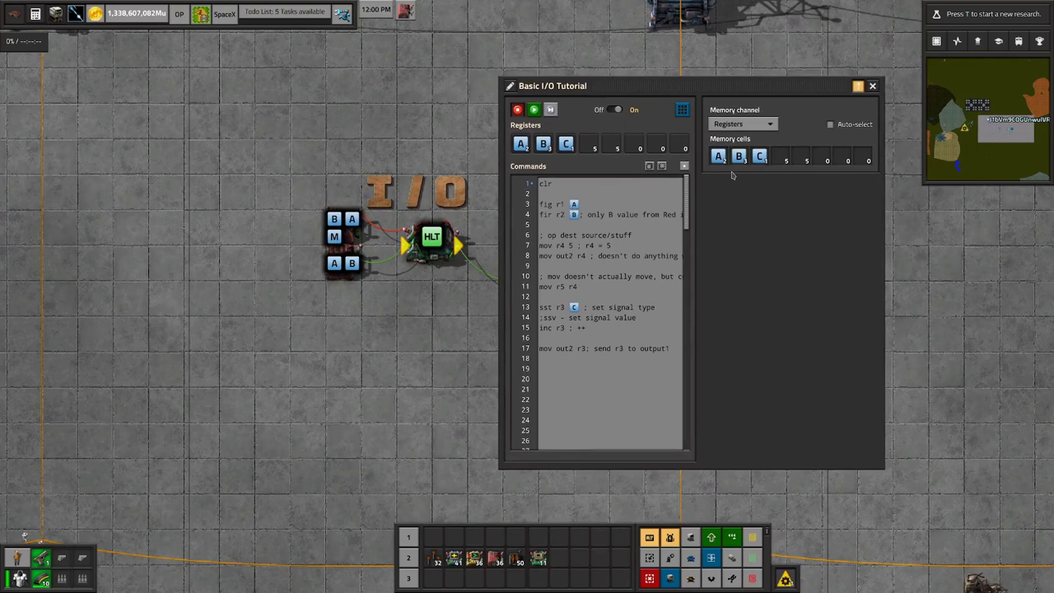
Step: Set the memory channel to Red input wire and open the B, A, M constant combinator
click(755, 125)
click(756, 216)
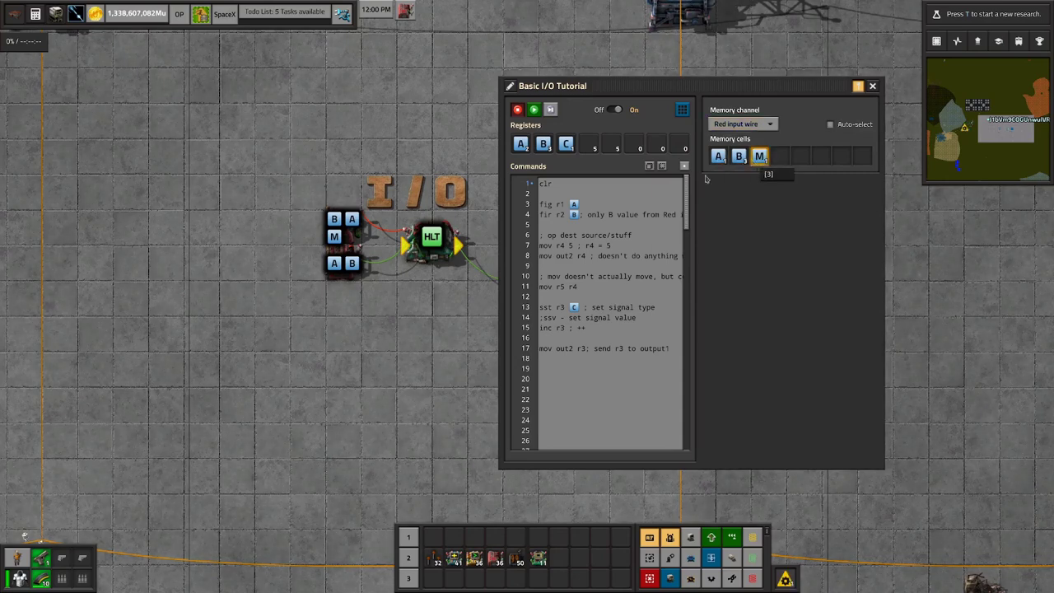
click(354, 228)
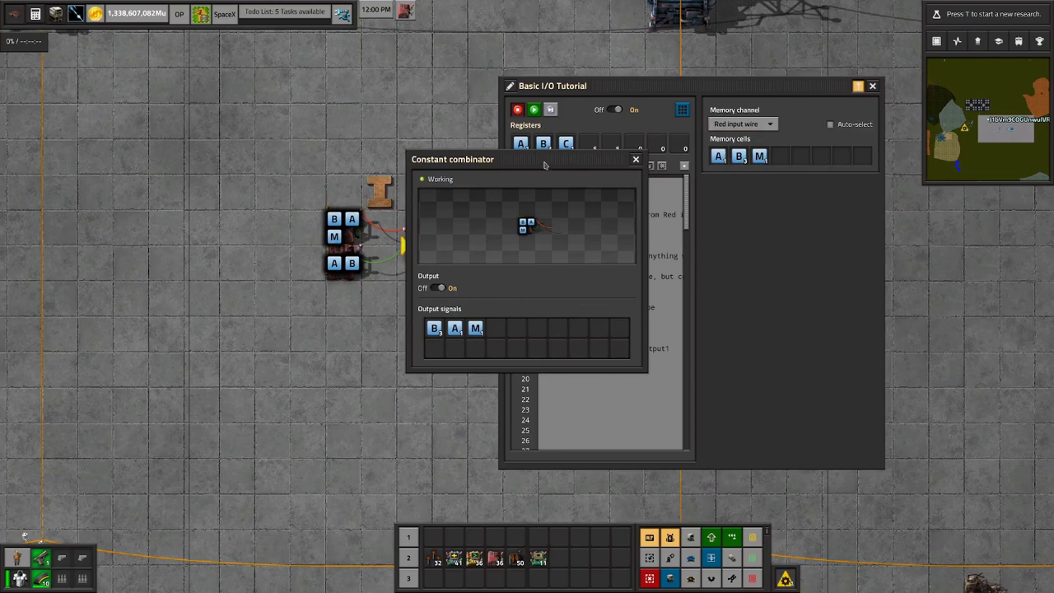
Step: Rearrange the combinator and program windows to reveal the memory panel, then close the combinator
drag(545, 166, 806, 252)
drag(772, 90, 486, 167)
drag(707, 237, 448, 10)
drag(328, 159, 358, 240)
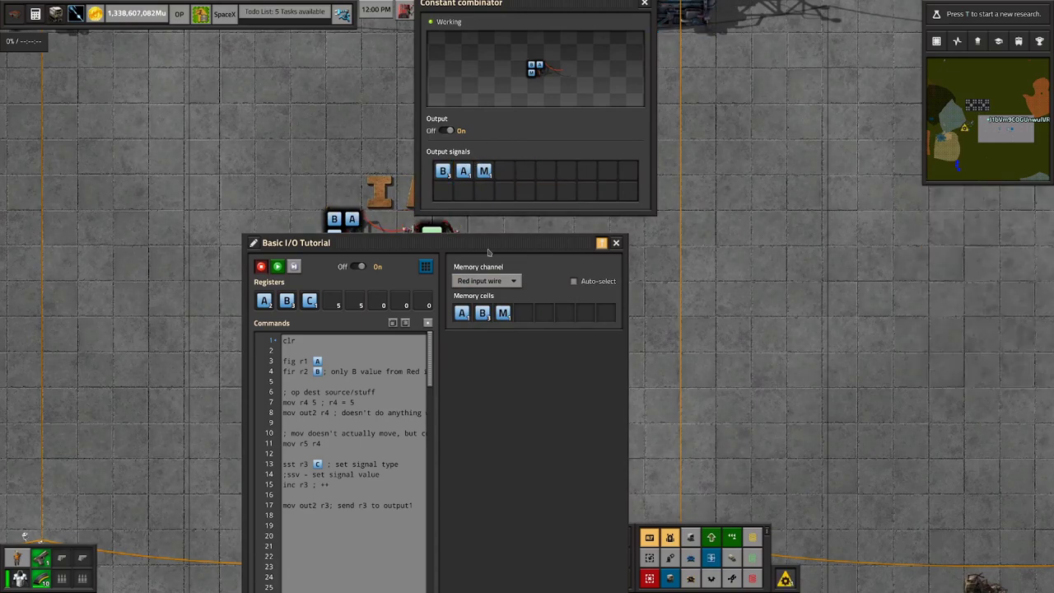
drag(489, 247, 722, 93)
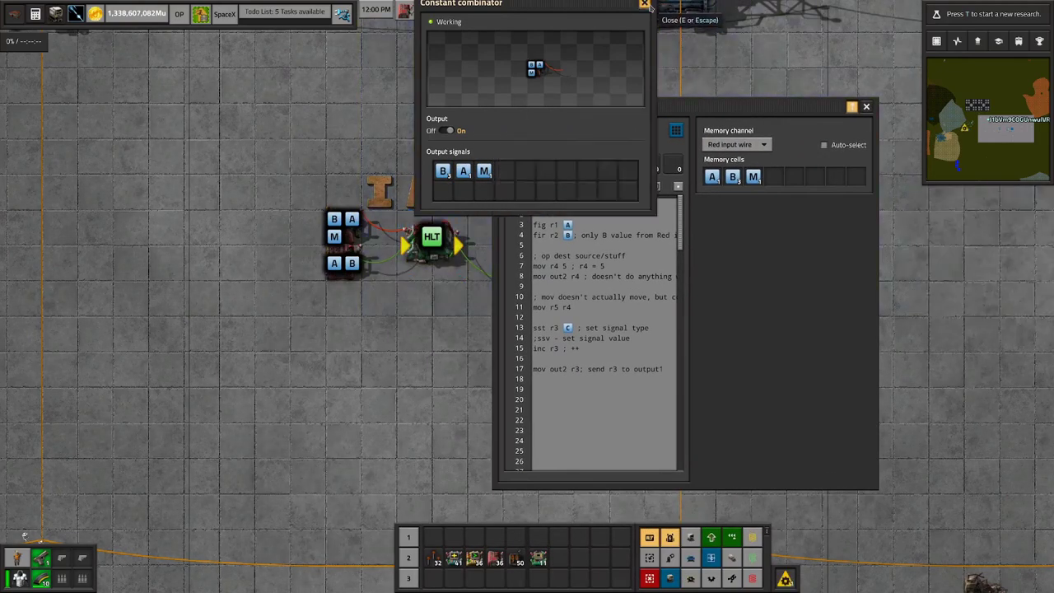
click(576, 109)
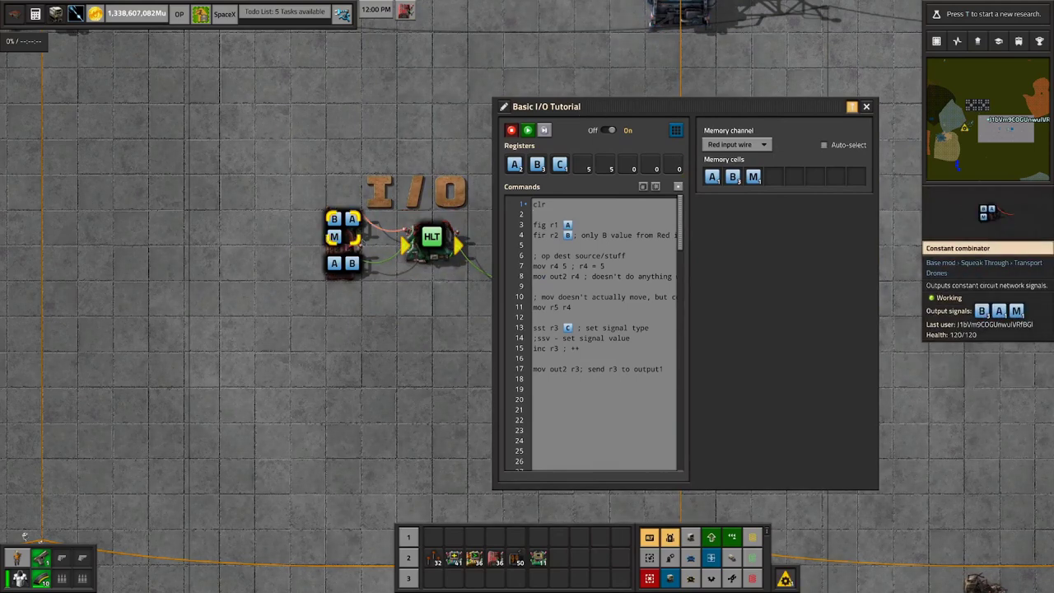
click(568, 227)
triple_click(557, 228)
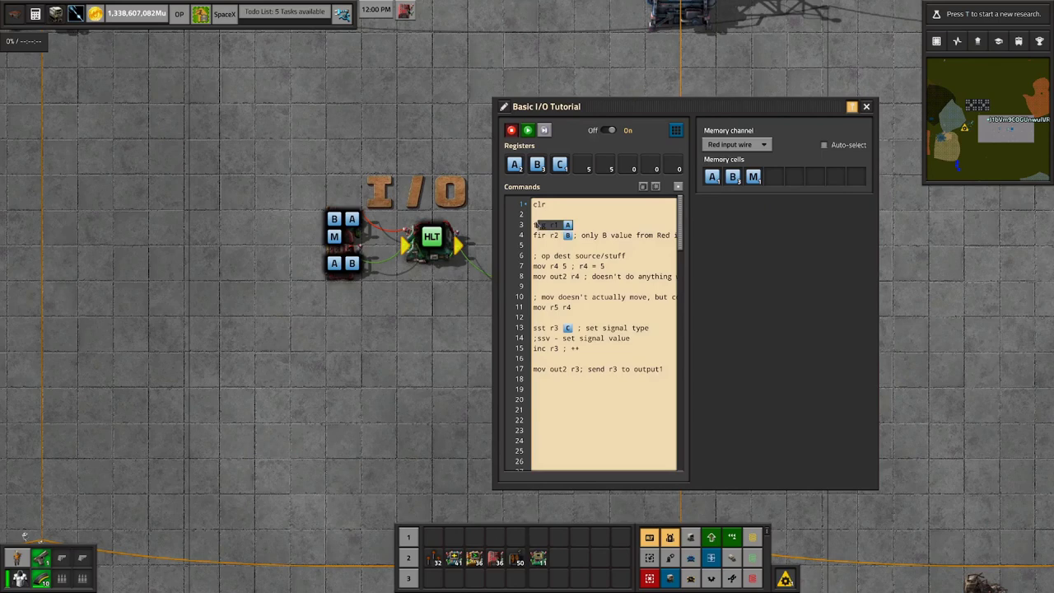
click(599, 230)
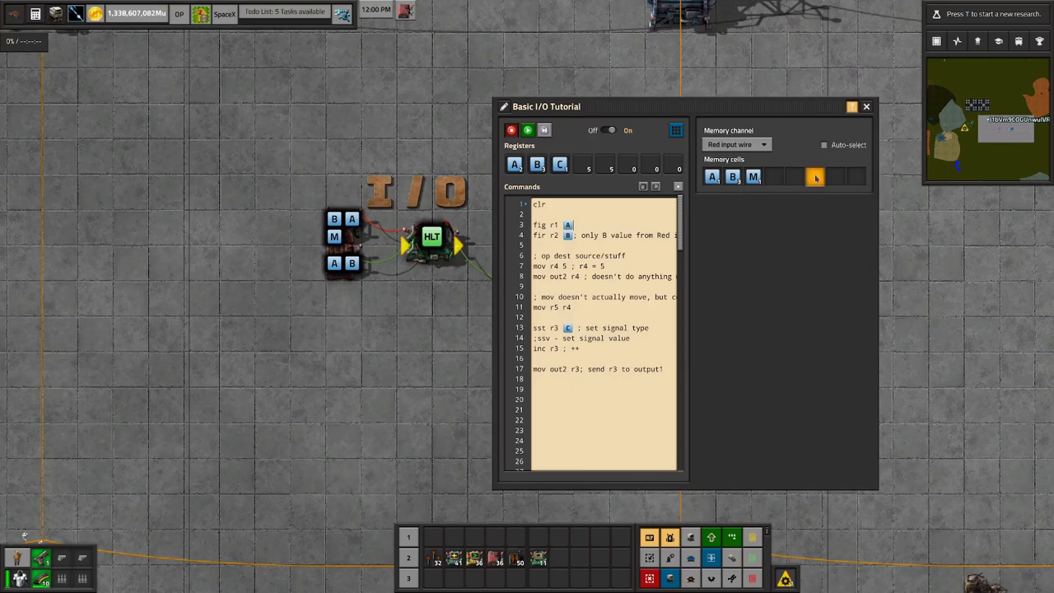
drag(570, 227, 533, 224)
click(574, 229)
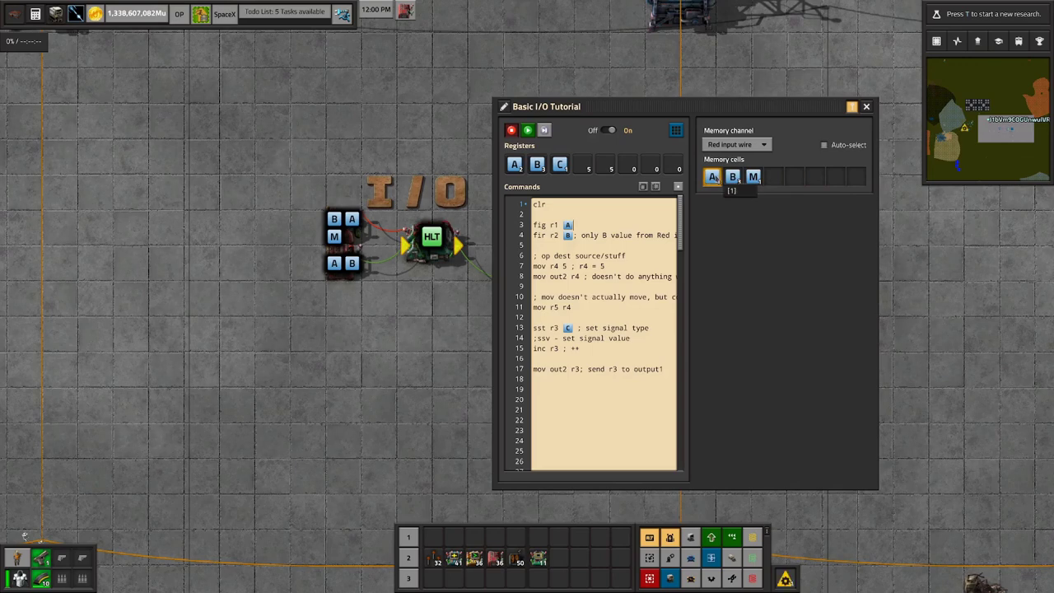
mouse_move(574, 229)
mouse_down()
mouse_move(533, 232)
mouse_move(546, 241)
mouse_move(578, 228)
mouse_up()
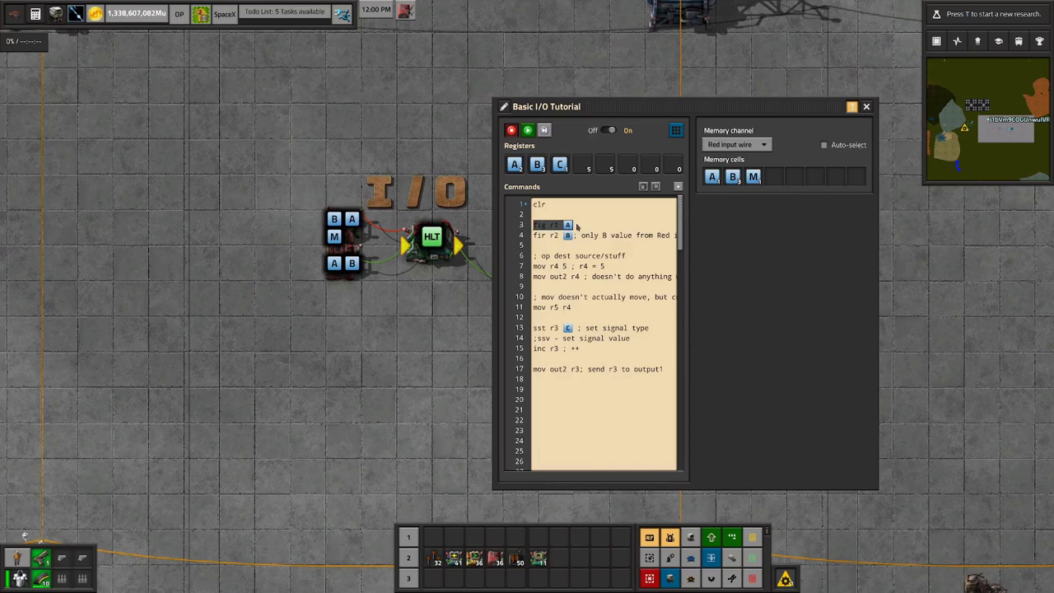
click(576, 226)
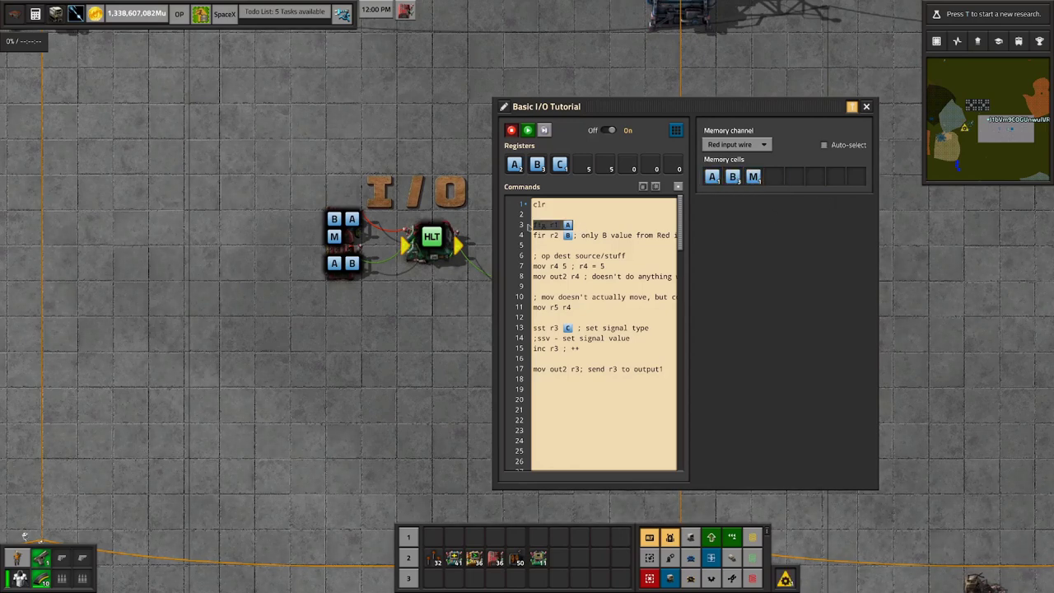
drag(555, 226, 563, 226)
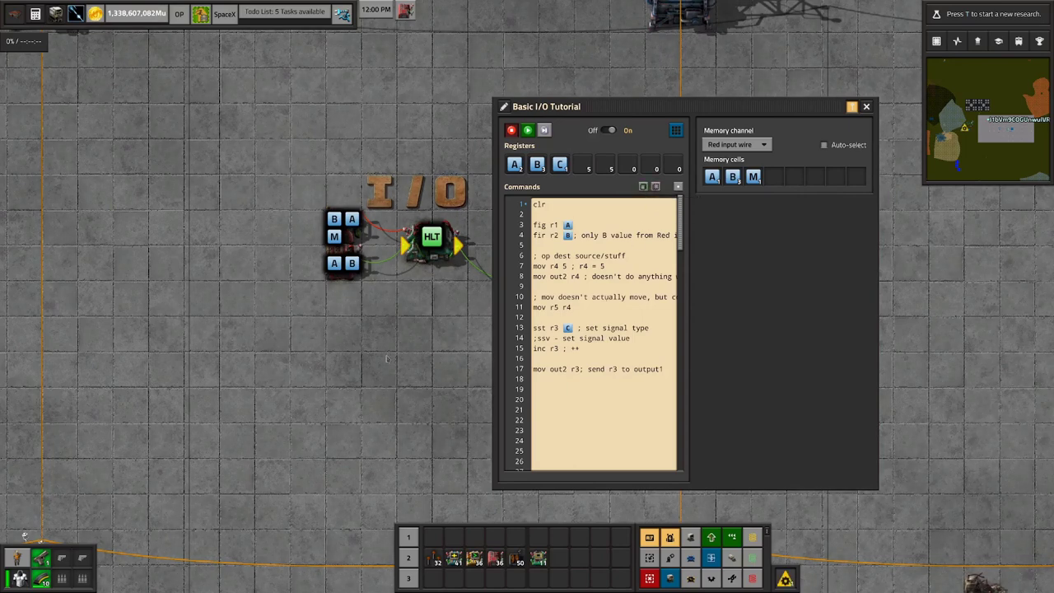
Step: Select code lines 3–15, then the whole program, and clear the selection again
drag(549, 206, 657, 360)
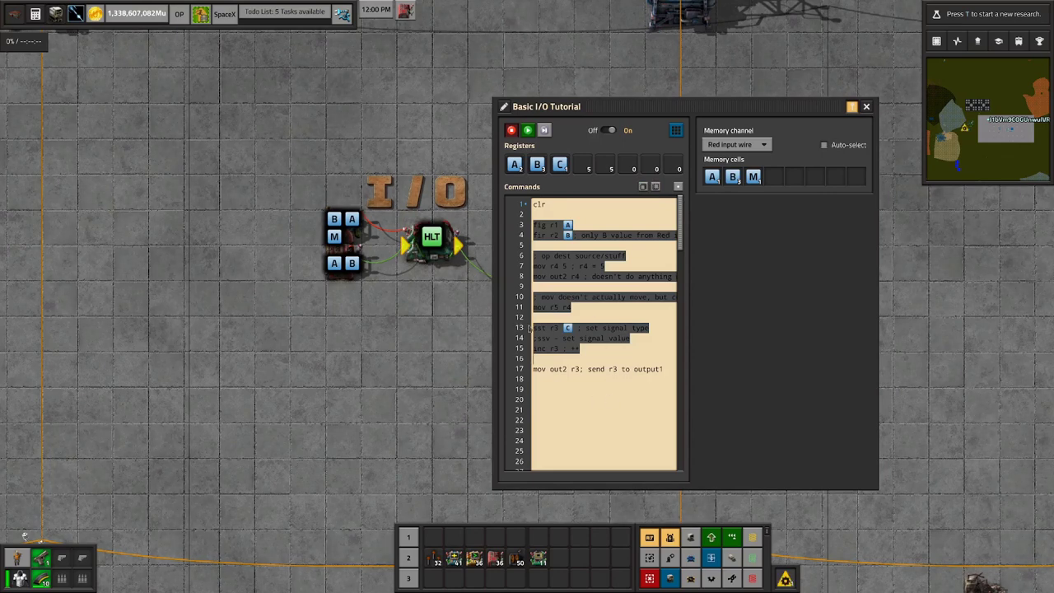
click(610, 365)
key(ctrl+a)
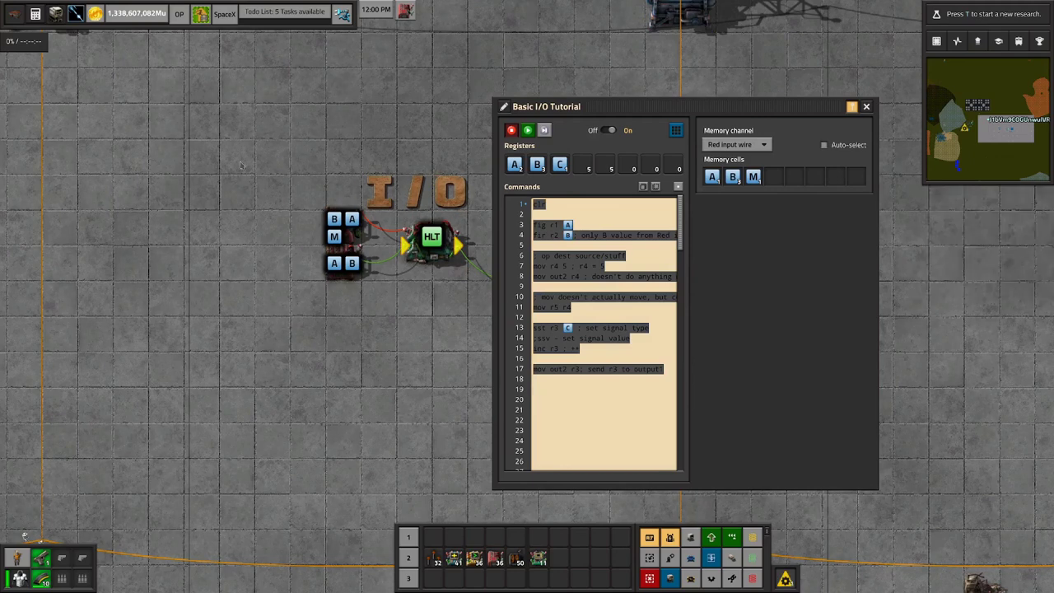
click(576, 239)
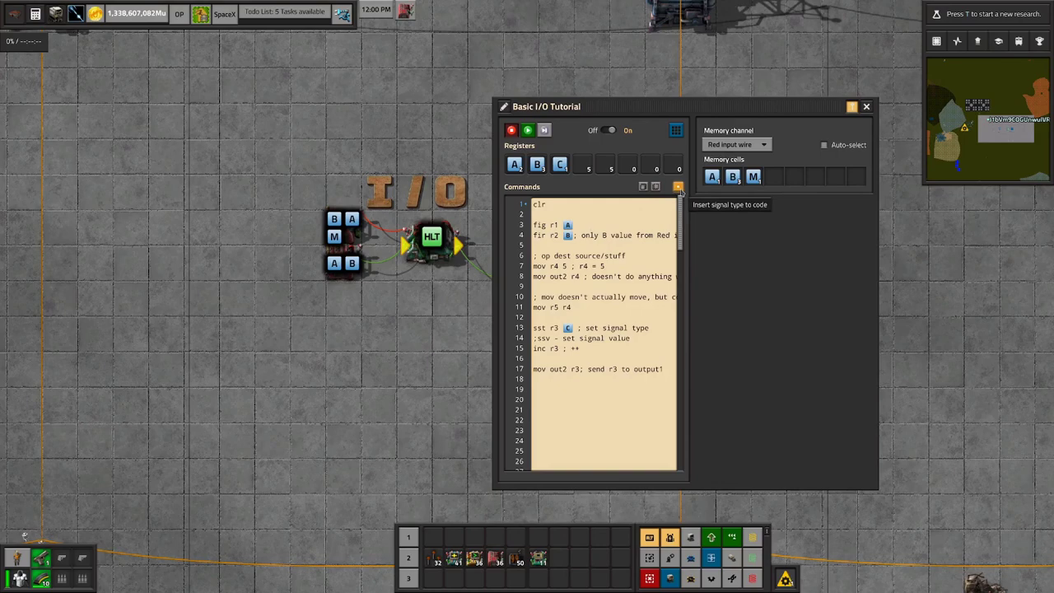
Step: Open the signal chooser and browse its groups, including coloured arrows and crafting combinator recipes
click(677, 189)
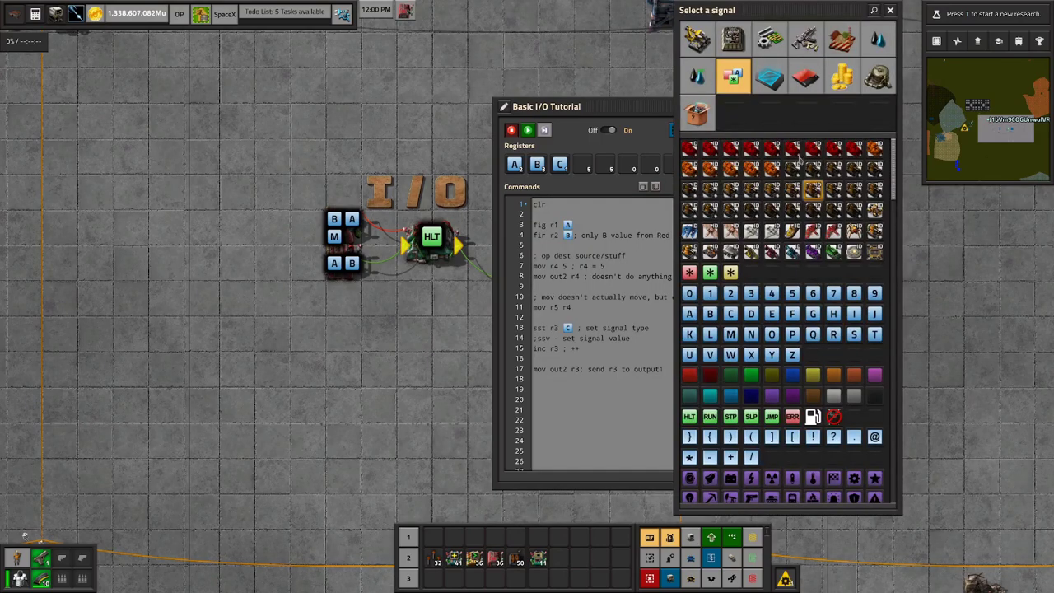
click(733, 39)
click(770, 38)
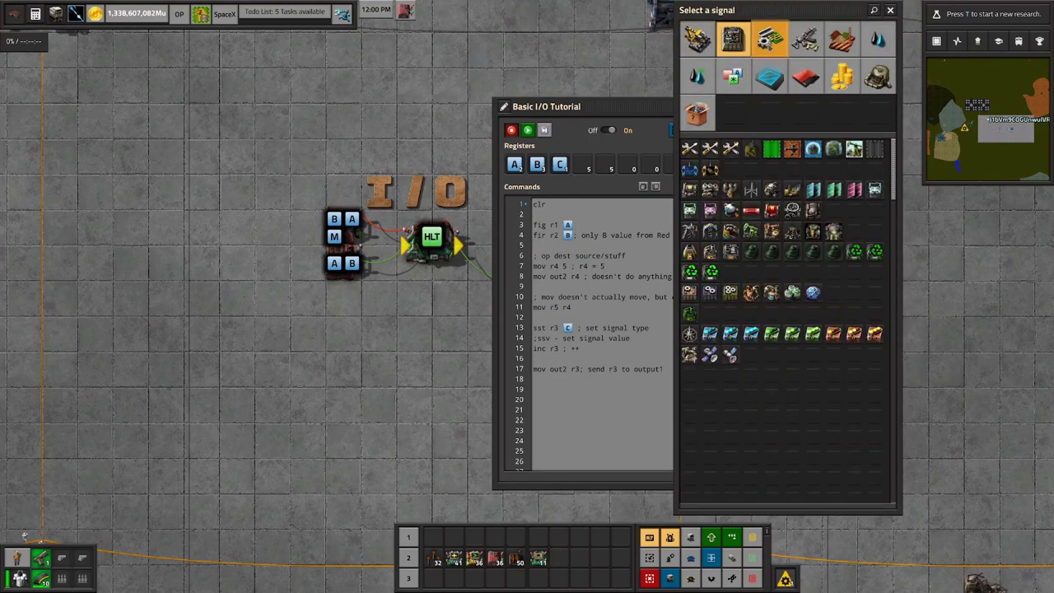
click(806, 39)
click(877, 76)
click(841, 77)
click(769, 77)
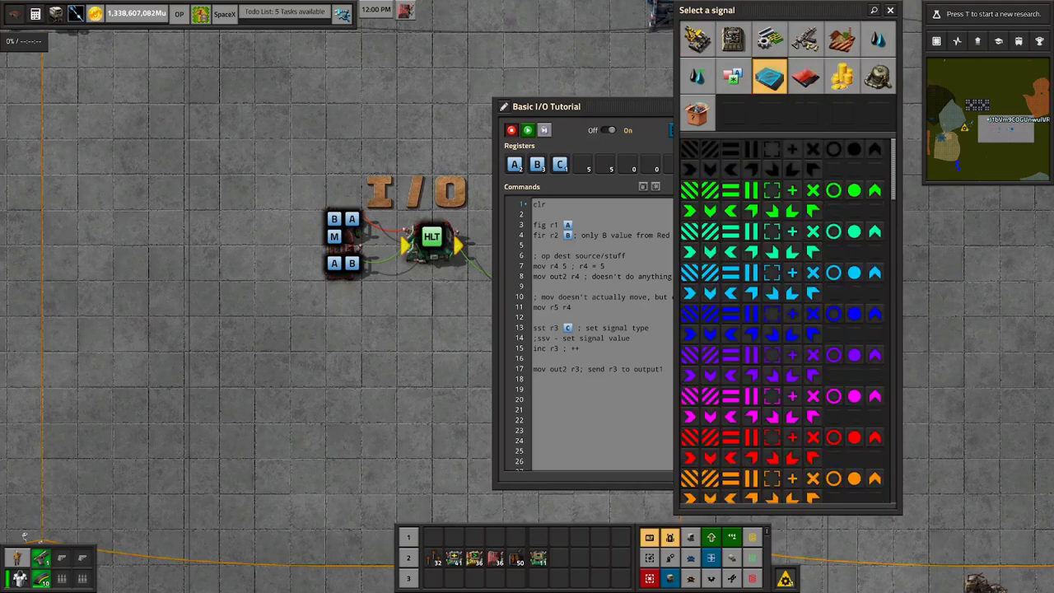
click(733, 77)
click(696, 76)
click(696, 113)
click(733, 77)
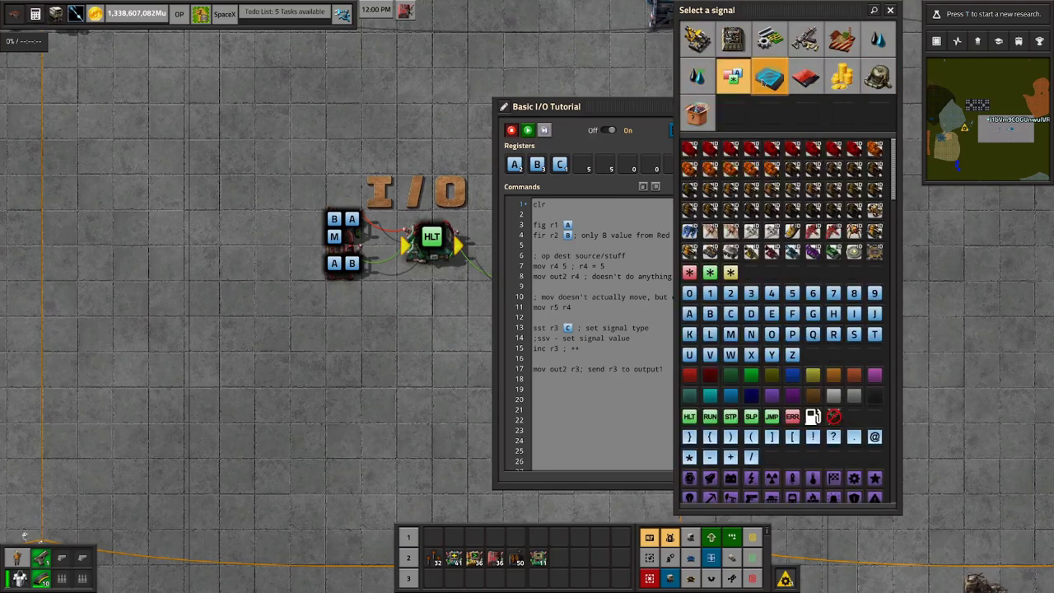
click(769, 76)
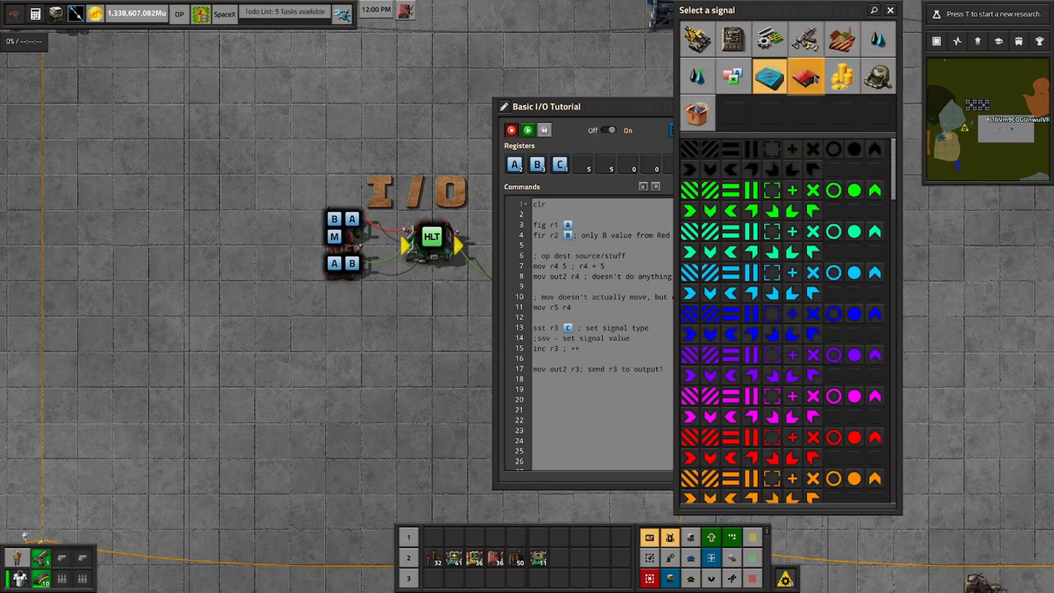
click(806, 76)
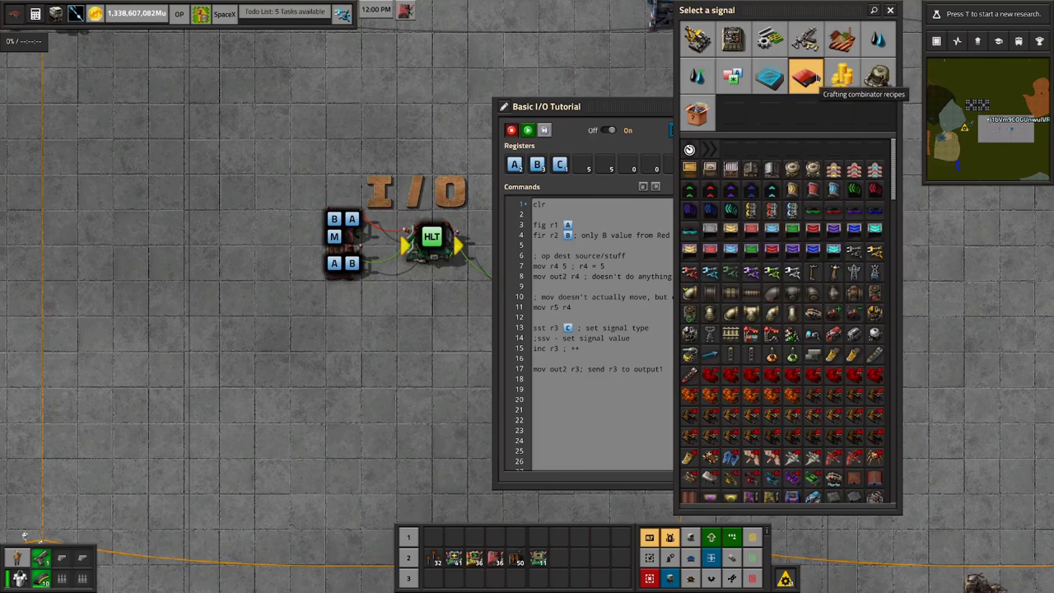
scroll(792, 276, down, 3)
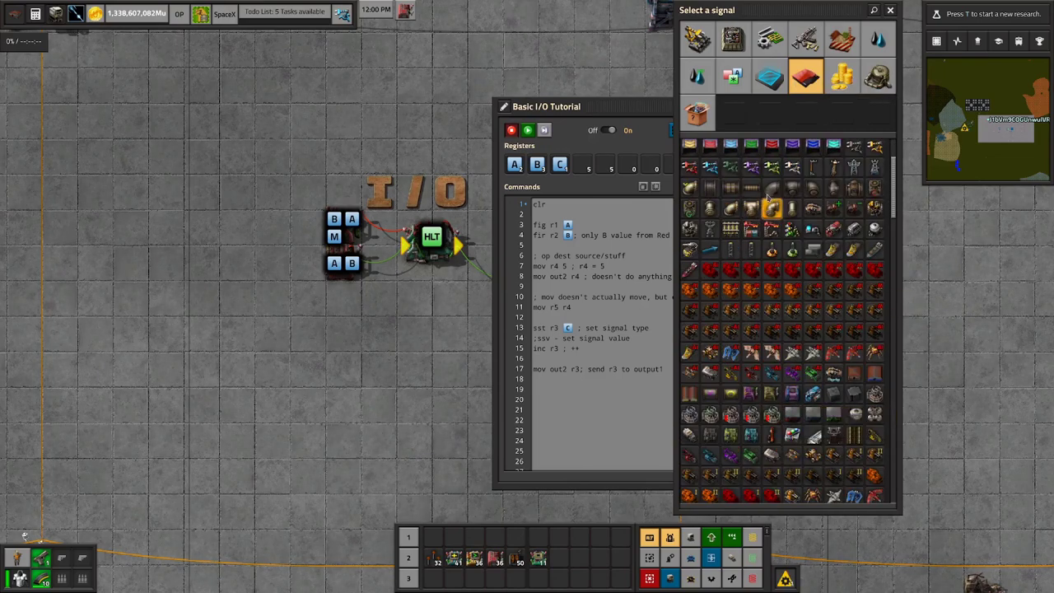
scroll(813, 290, up, 3)
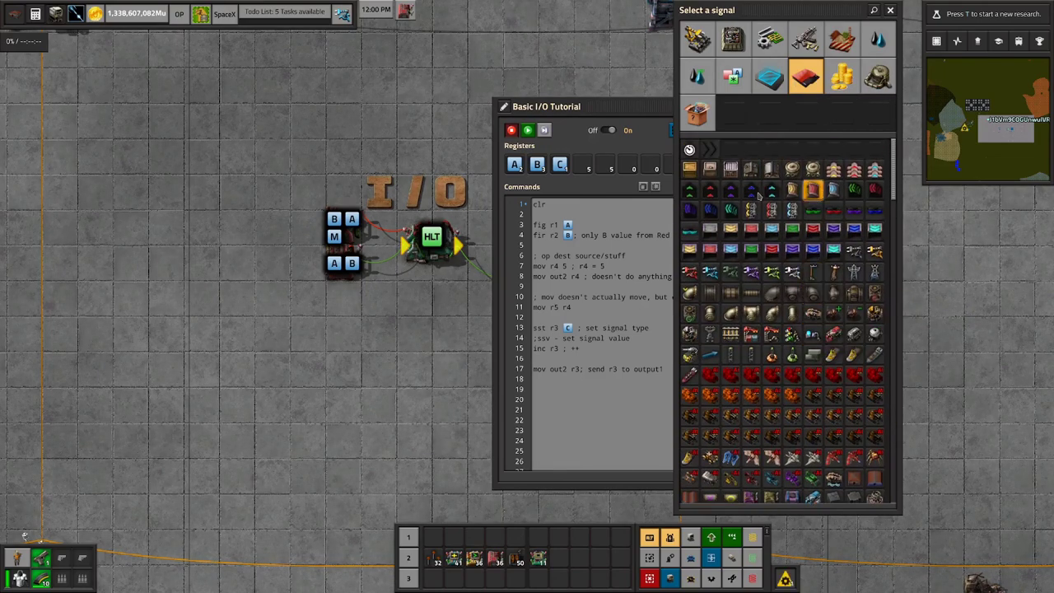
Step: Insert signal F from the virtual Signals group on line 19 and return to the code
click(841, 77)
click(877, 76)
click(733, 77)
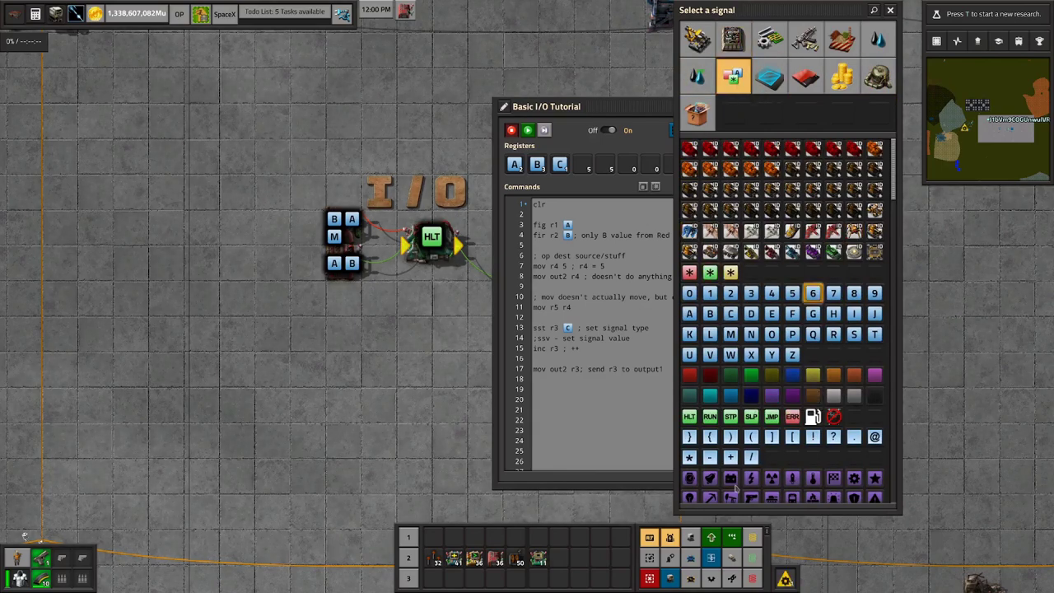
scroll(735, 489, down, 1)
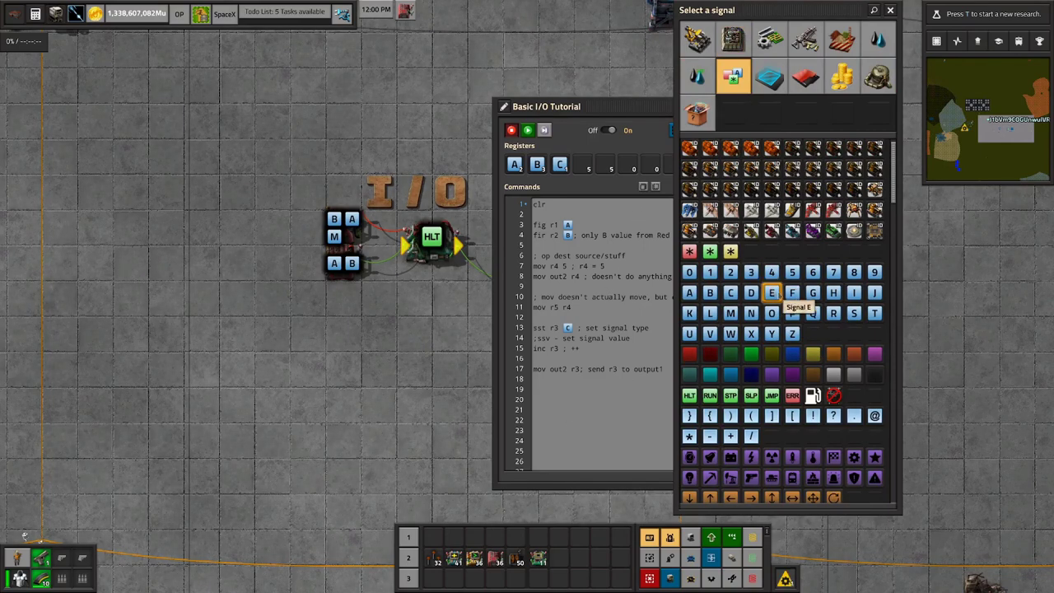
click(788, 294)
click(540, 389)
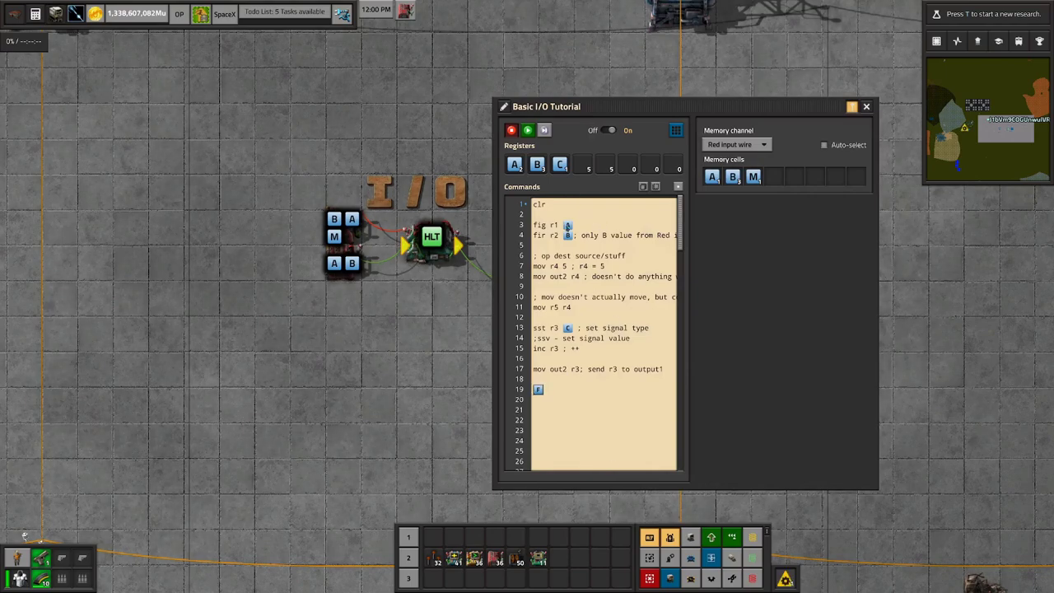
Step: Insert a red item signal and a gold item signal after F on line 19
click(678, 186)
click(678, 186)
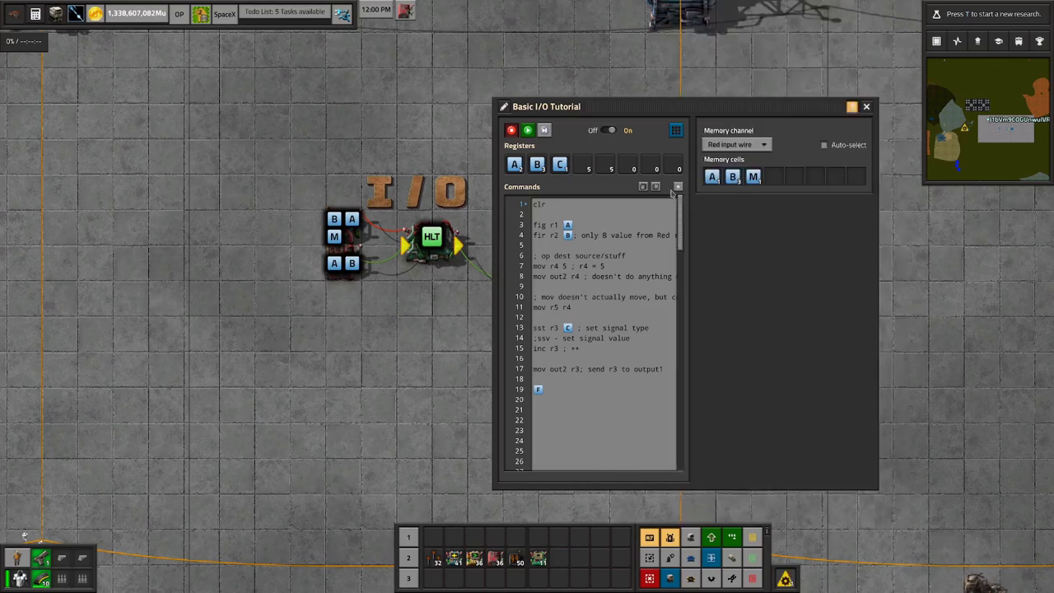
click(677, 186)
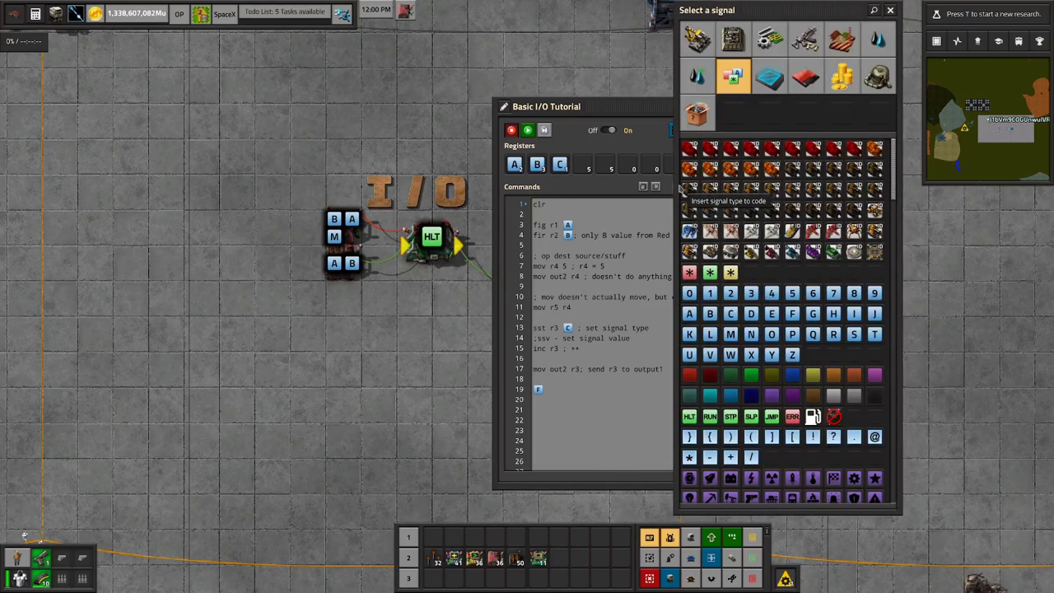
click(698, 38)
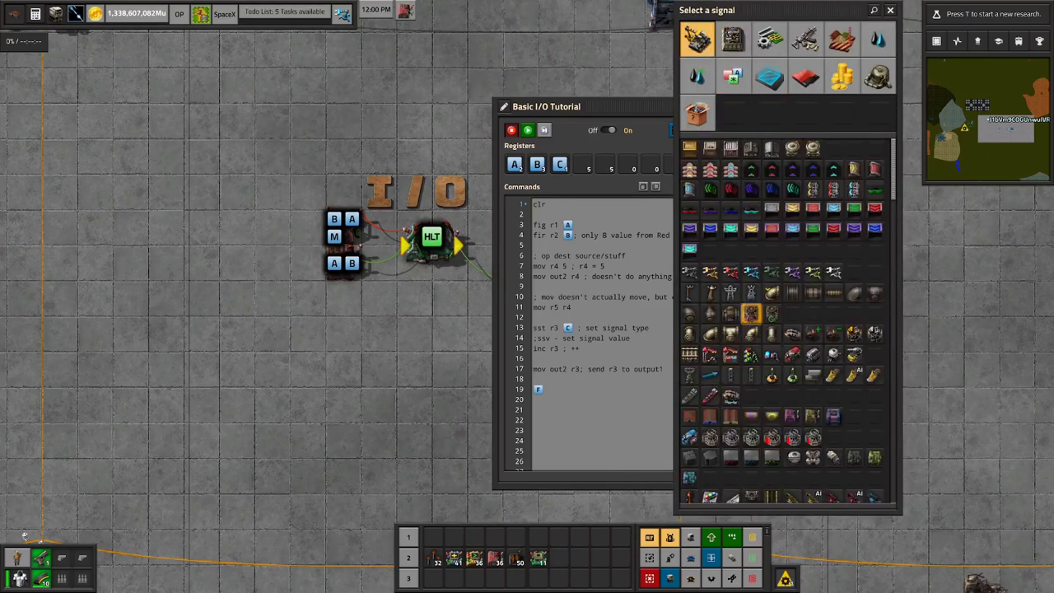
click(739, 280)
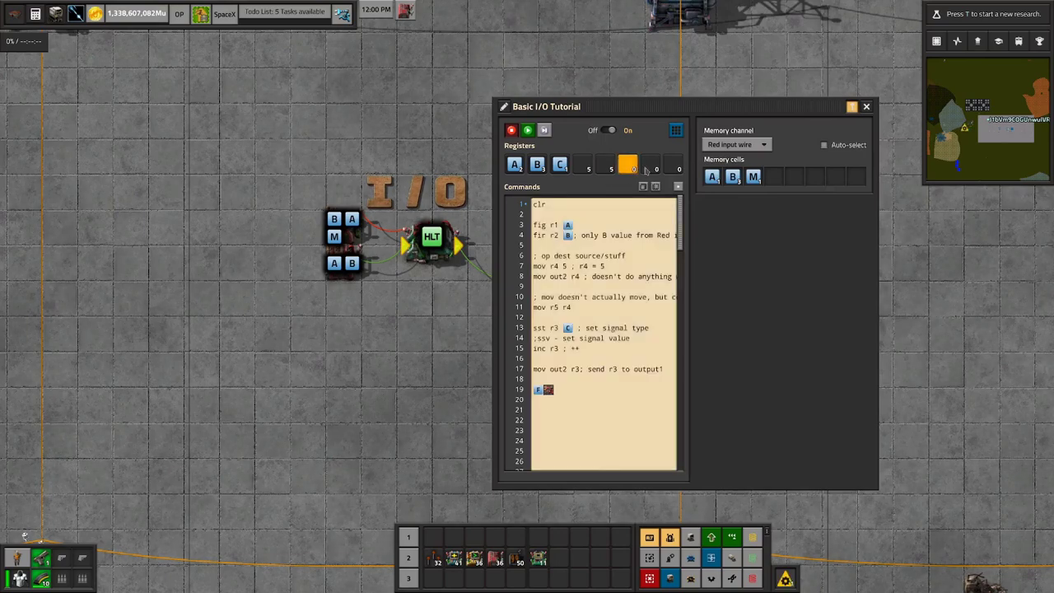
click(677, 186)
click(857, 80)
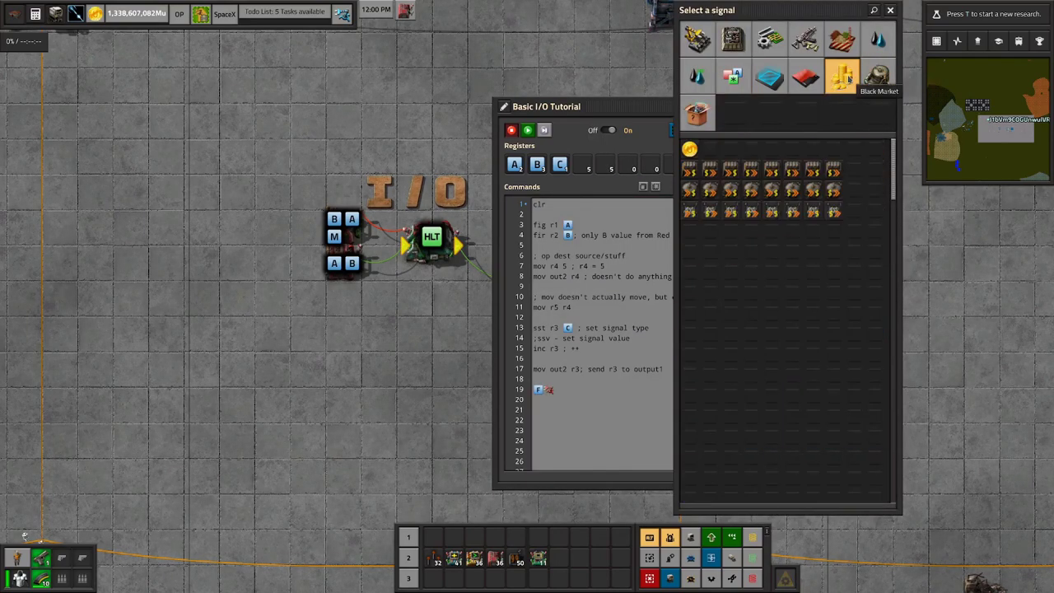
click(772, 207)
Step: Append one more signal icon, then delete the item icons and the F signal from line 19
click(559, 391)
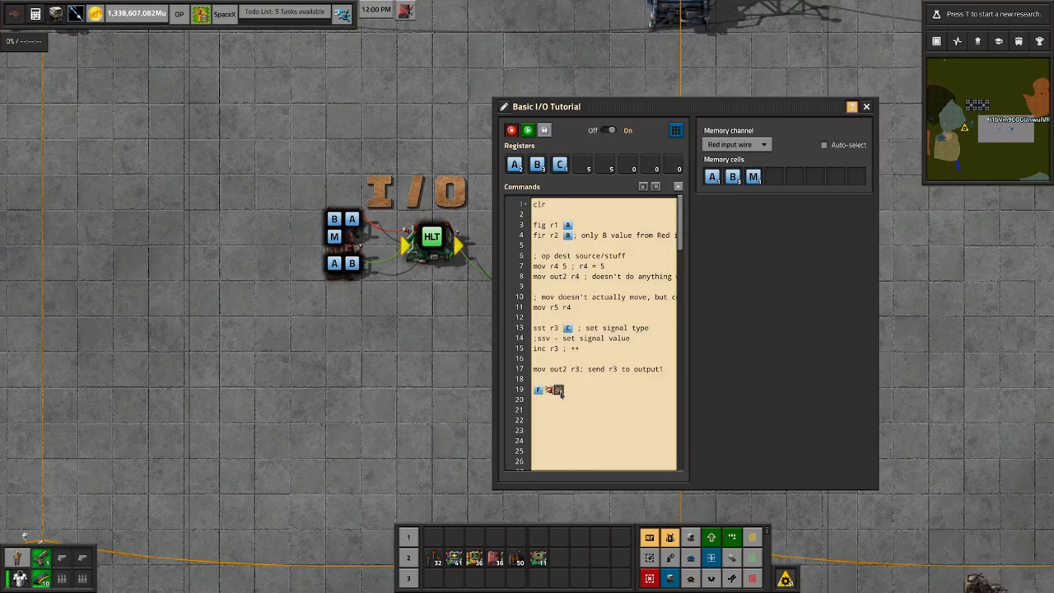
drag(604, 395, 531, 393)
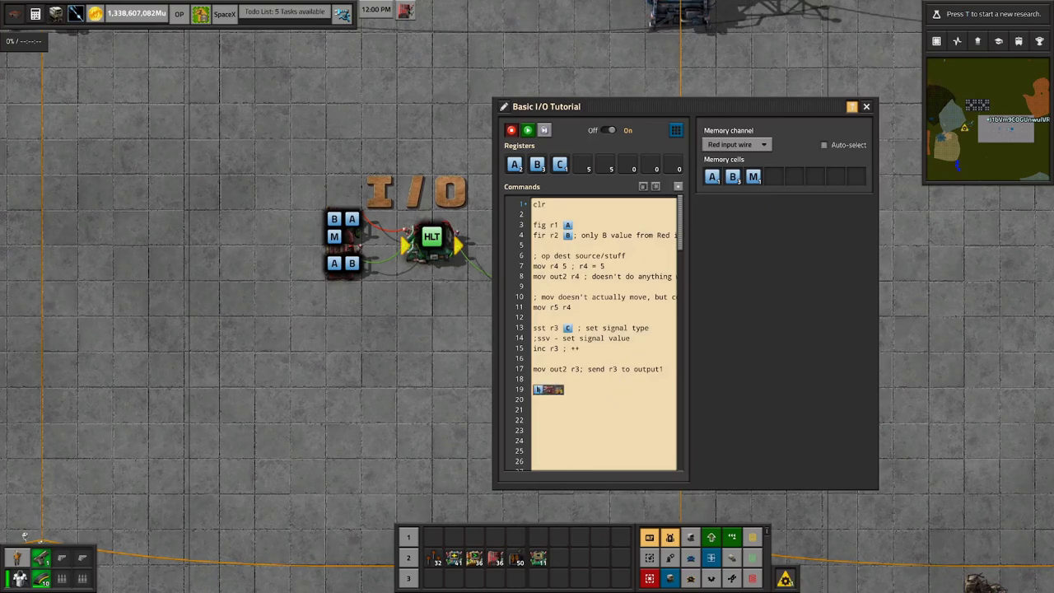
click(563, 392)
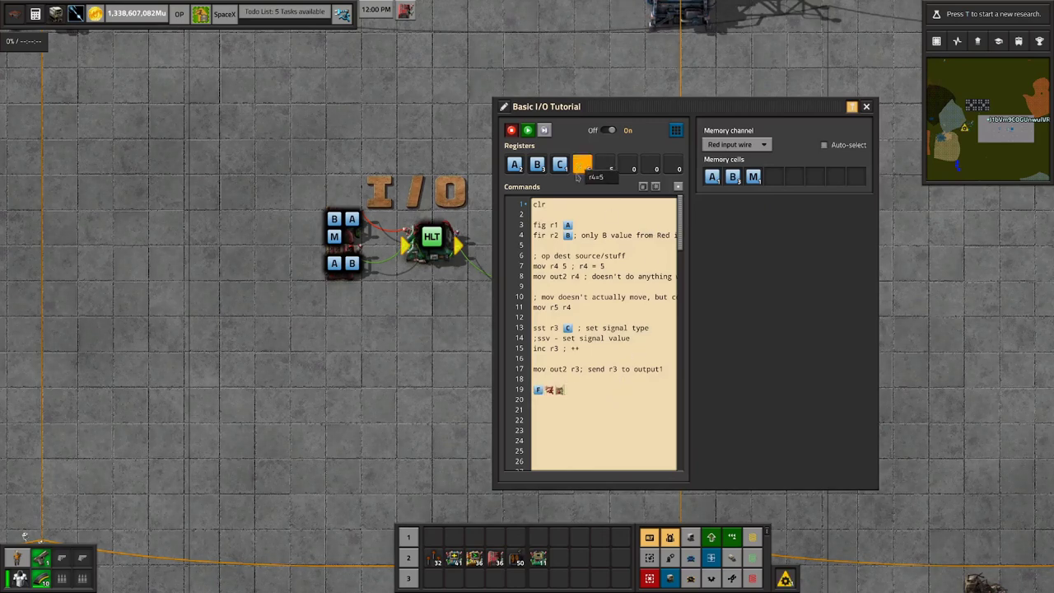
click(544, 276)
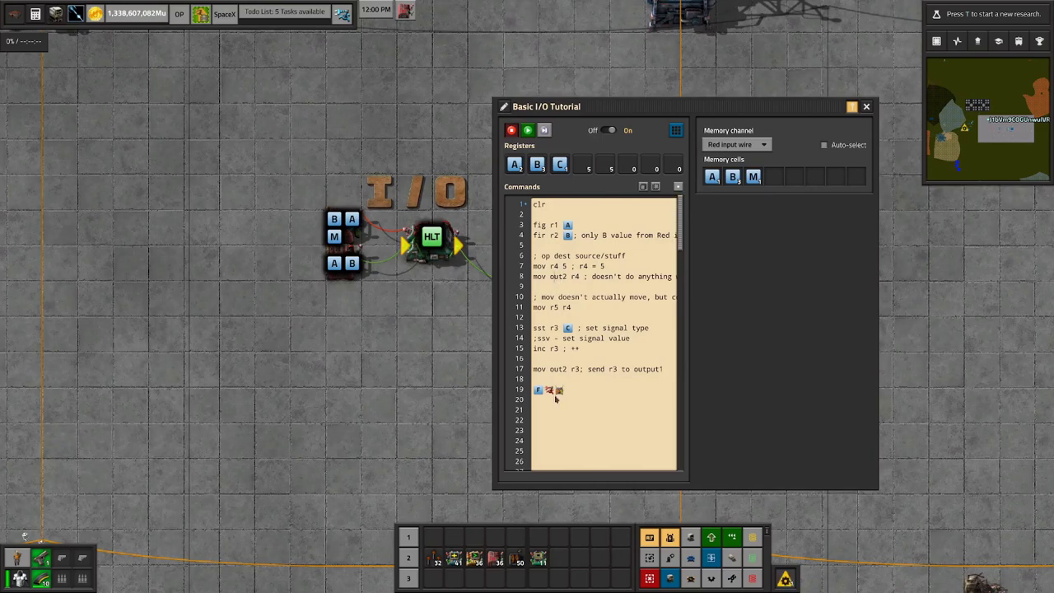
click(677, 186)
click(752, 198)
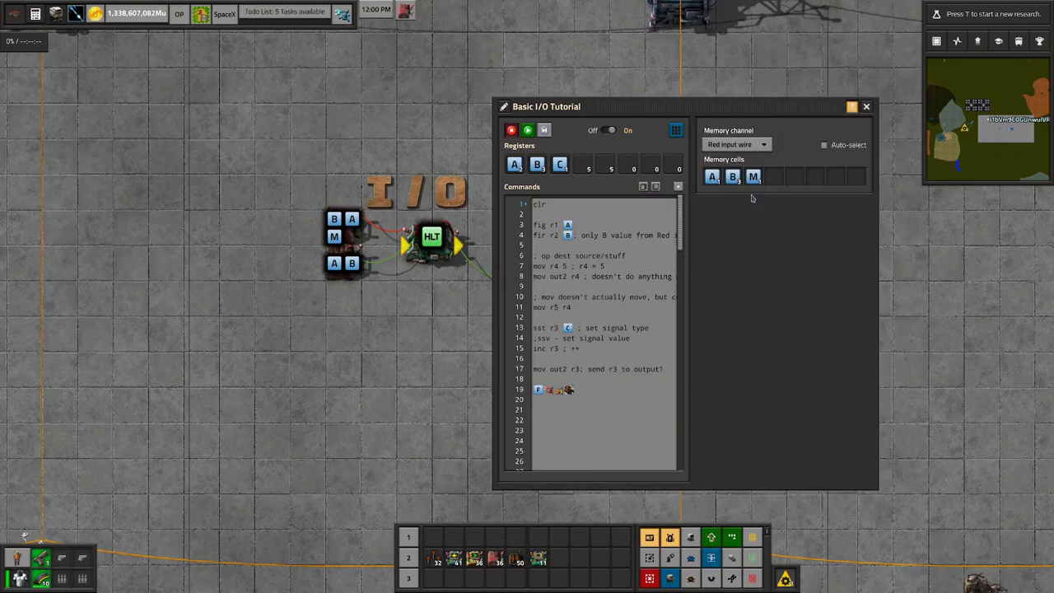
click(563, 267)
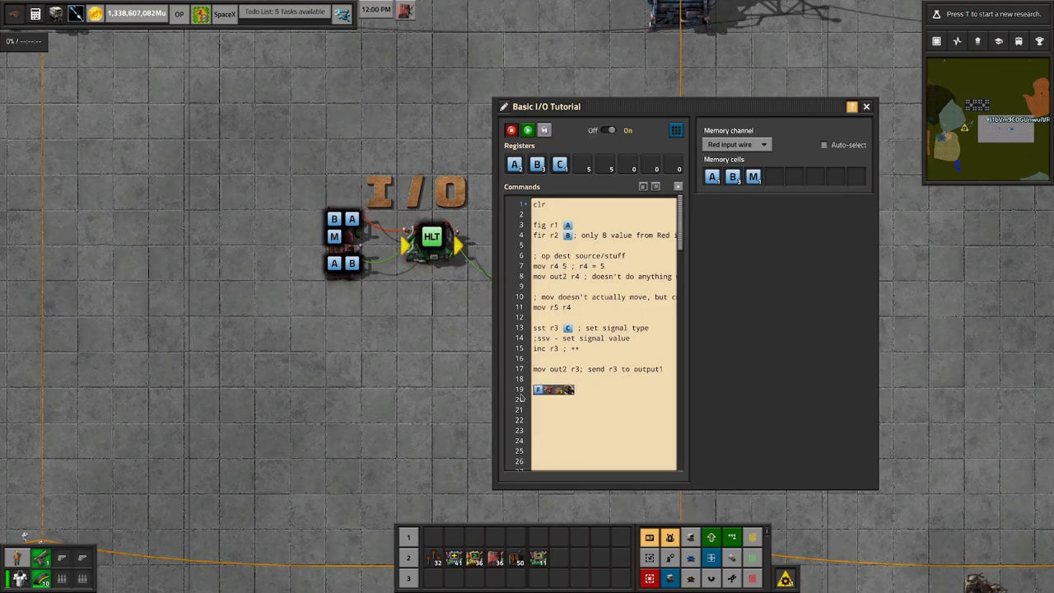
key(BackSpace)
key(BackSpace)
key(BackSpace)
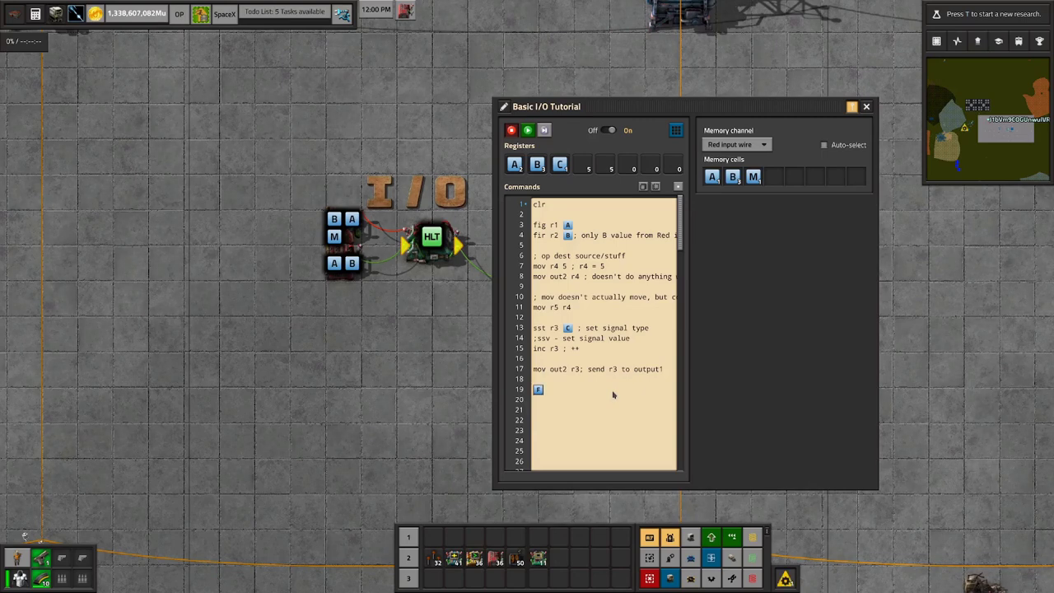
key(BackSpace)
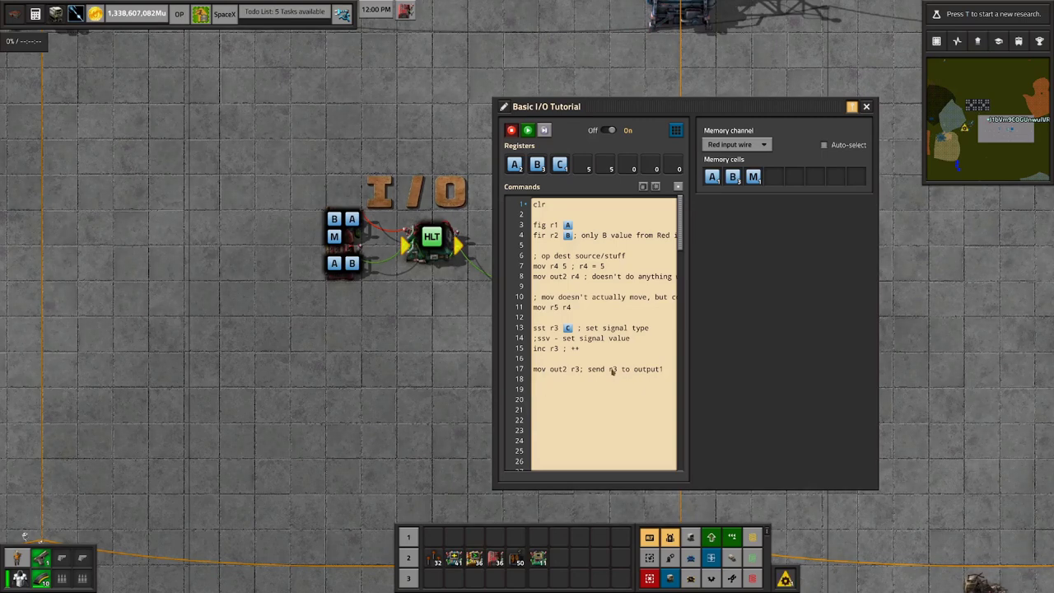
Step: Paste an F signal onto lines 3 and 7, then remove both again
double_click(608, 269)
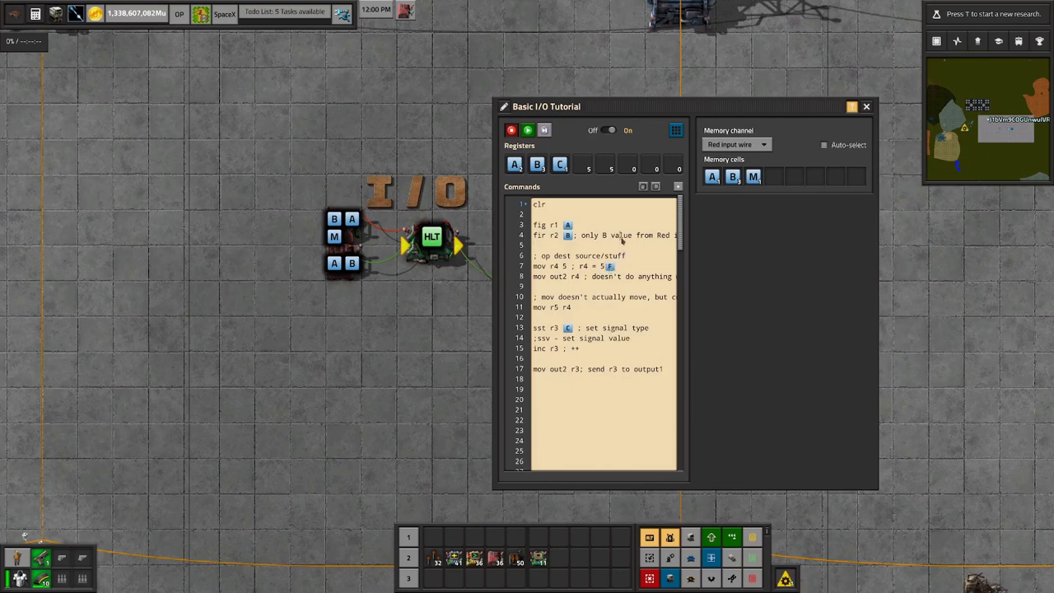
key(ctrl+v)
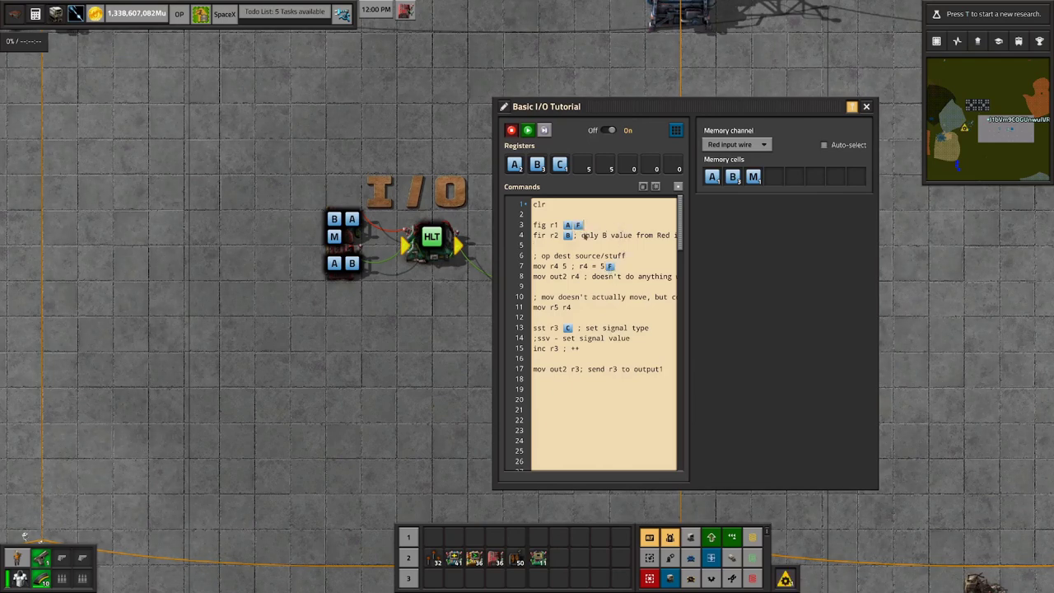
key(BackSpace)
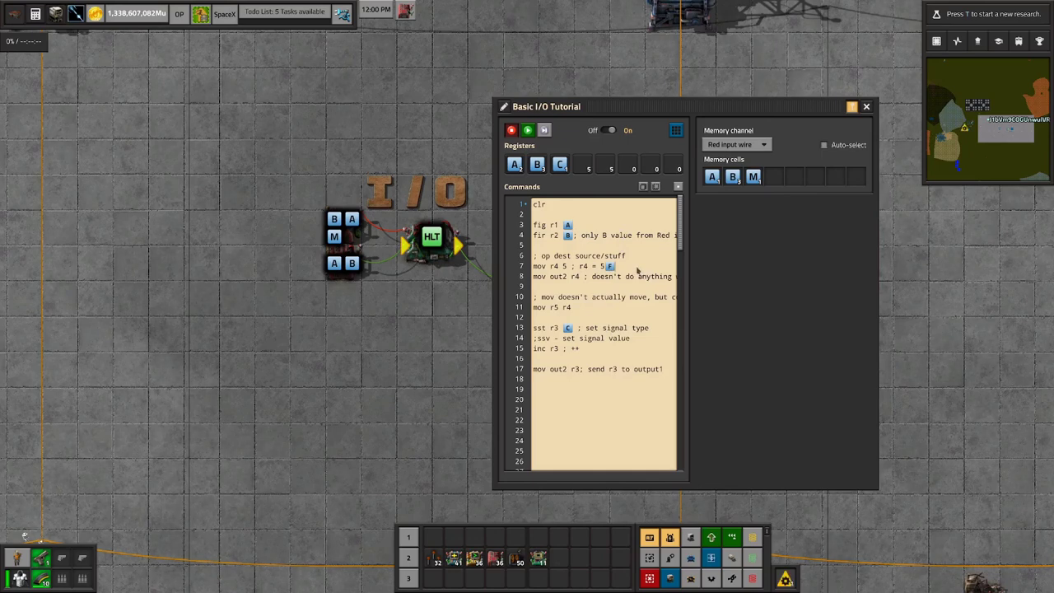
click(637, 272)
key(BackSpace)
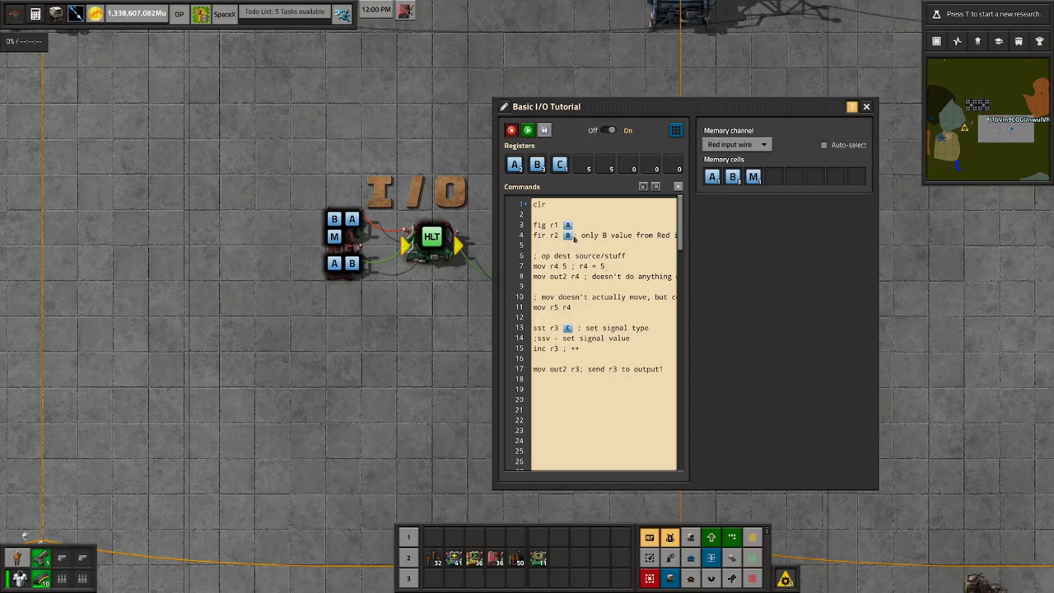
click(565, 388)
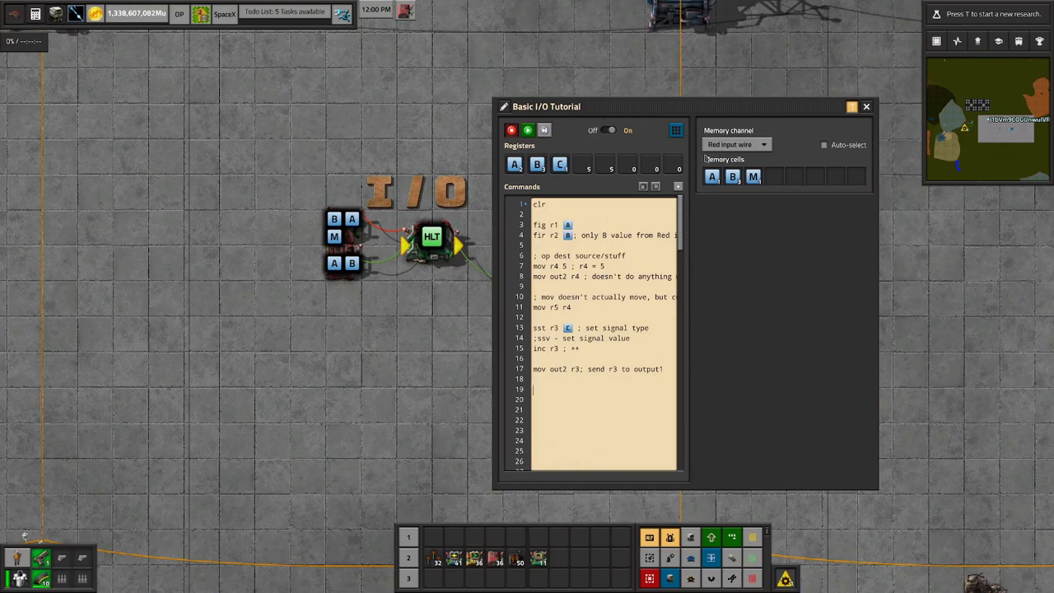
drag(537, 226, 576, 227)
click(534, 229)
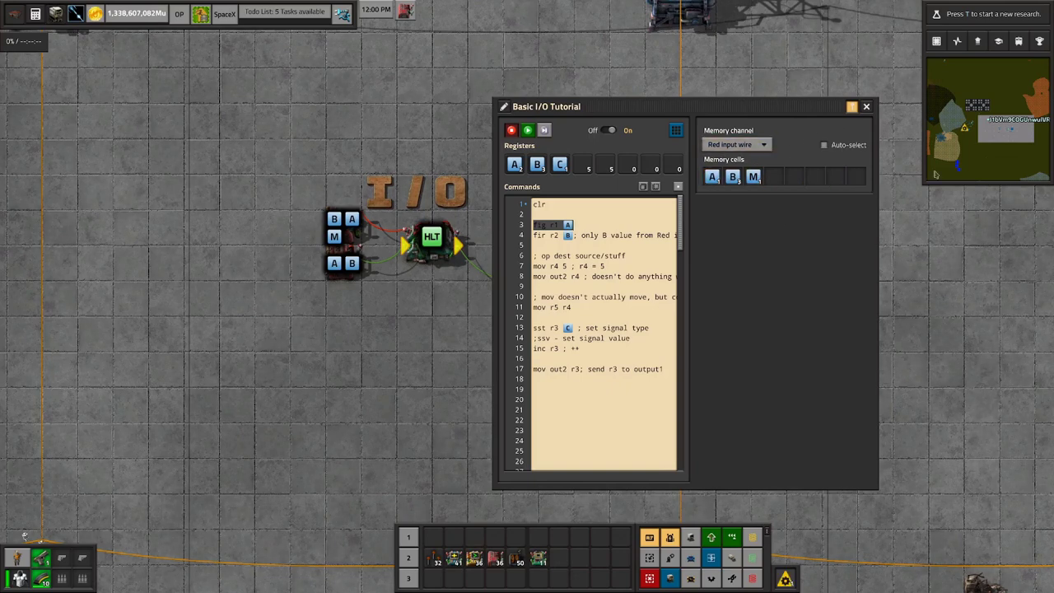
click(587, 225)
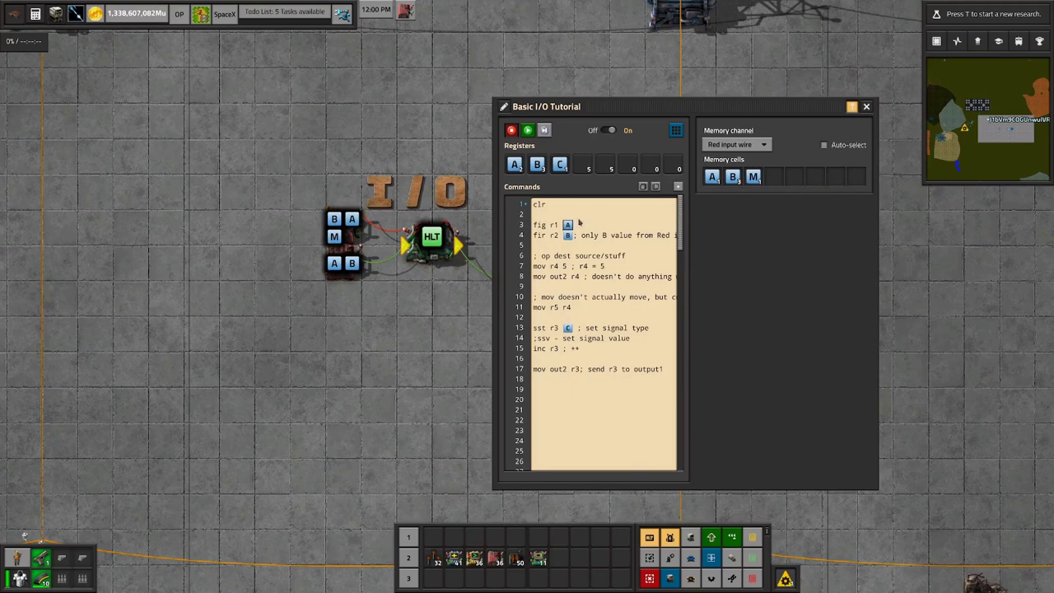
drag(580, 224, 517, 226)
click(520, 225)
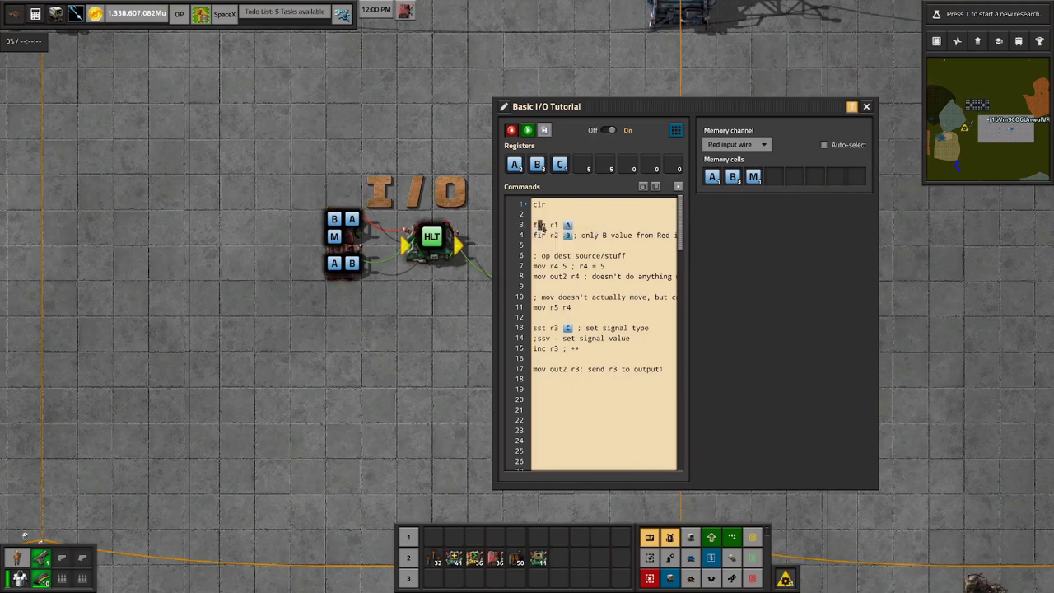
shift+click(581, 226)
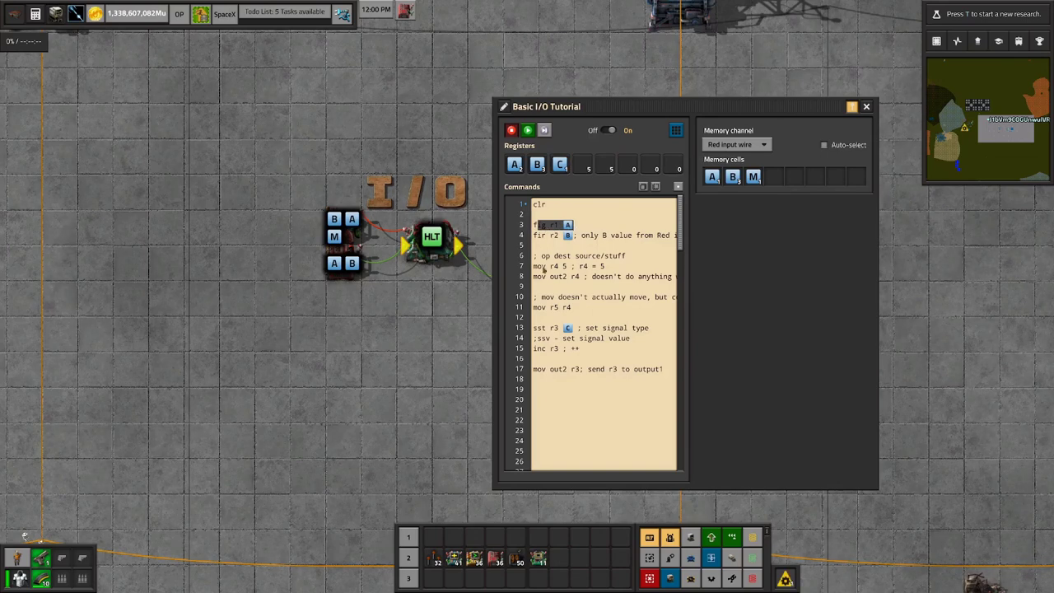
click(538, 228)
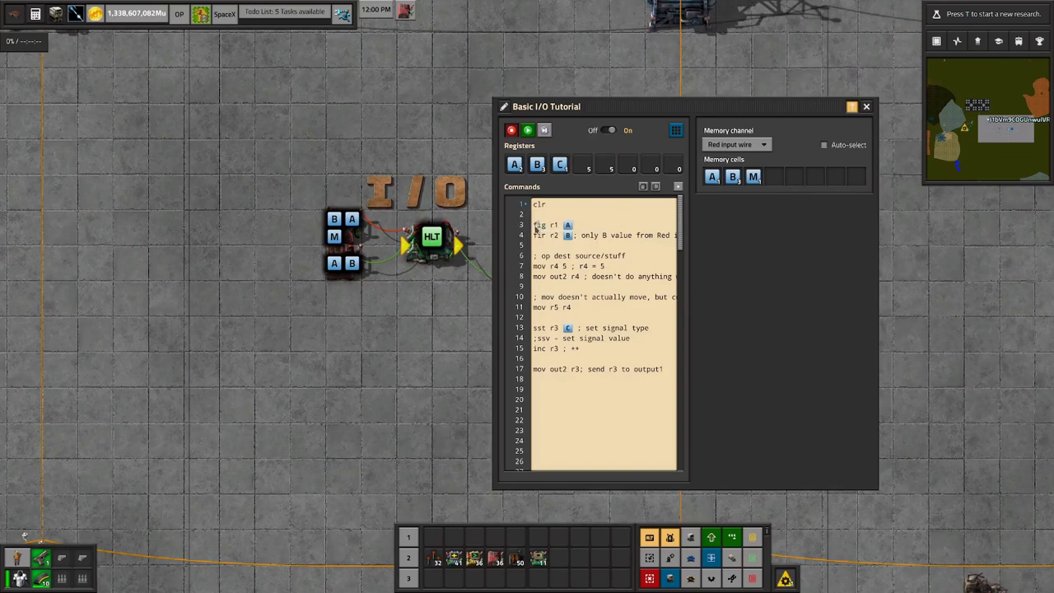
shift+click(595, 224)
click(568, 227)
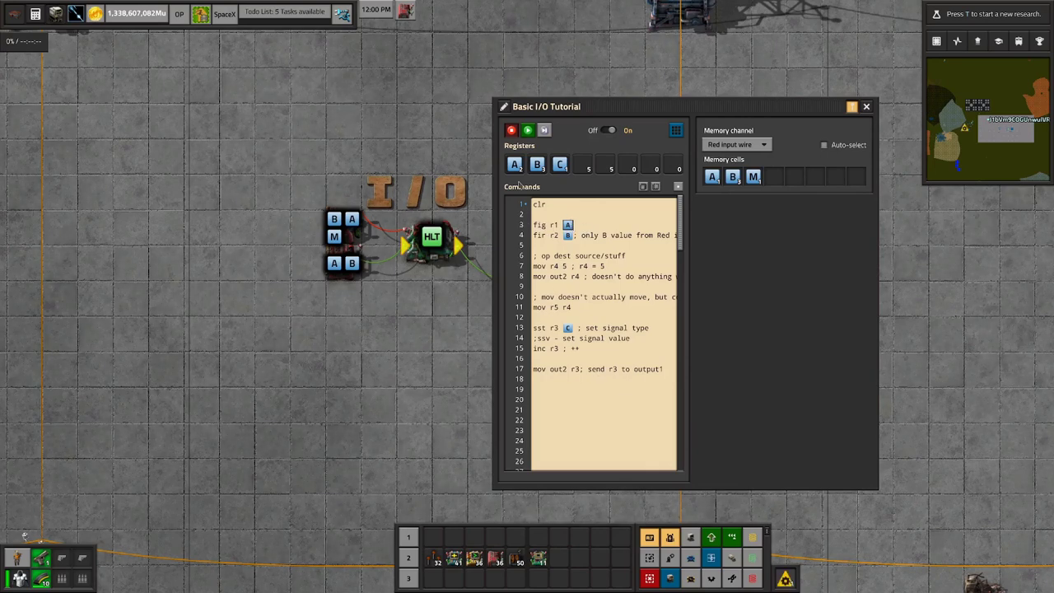
Step: Switch the Memory channel view from Red to Green input wire
click(745, 171)
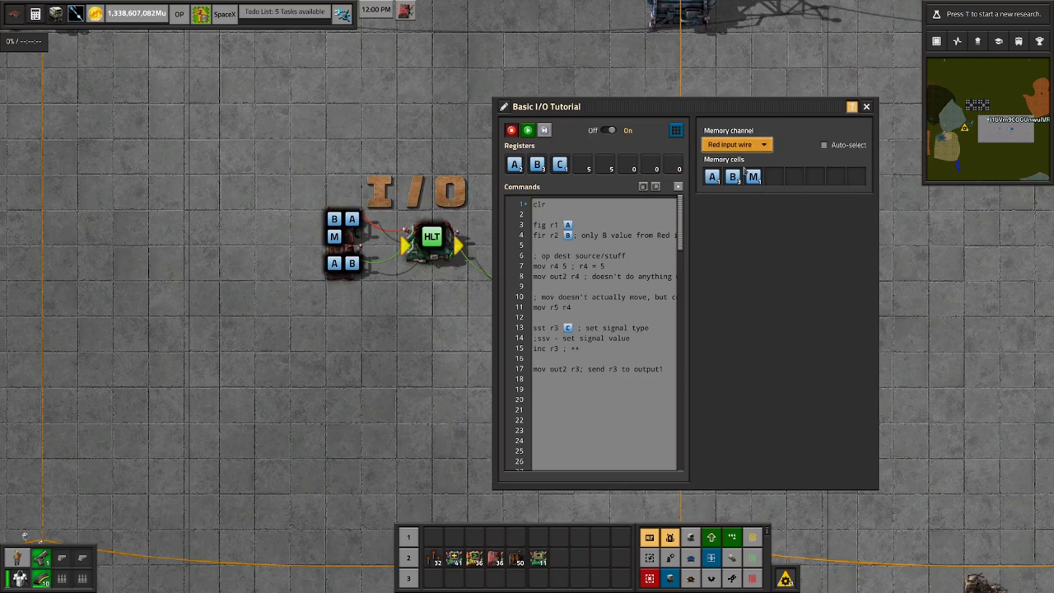
click(737, 144)
click(757, 169)
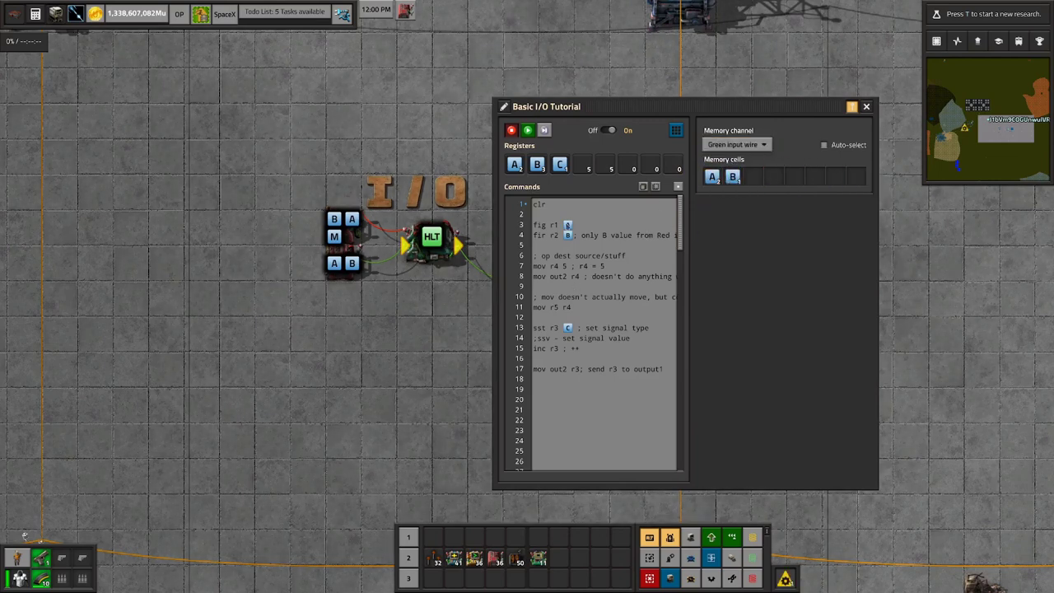
Step: Highlight fig r1 A on line 3 and r2 in fir r2 B on line 4
drag(568, 225, 529, 227)
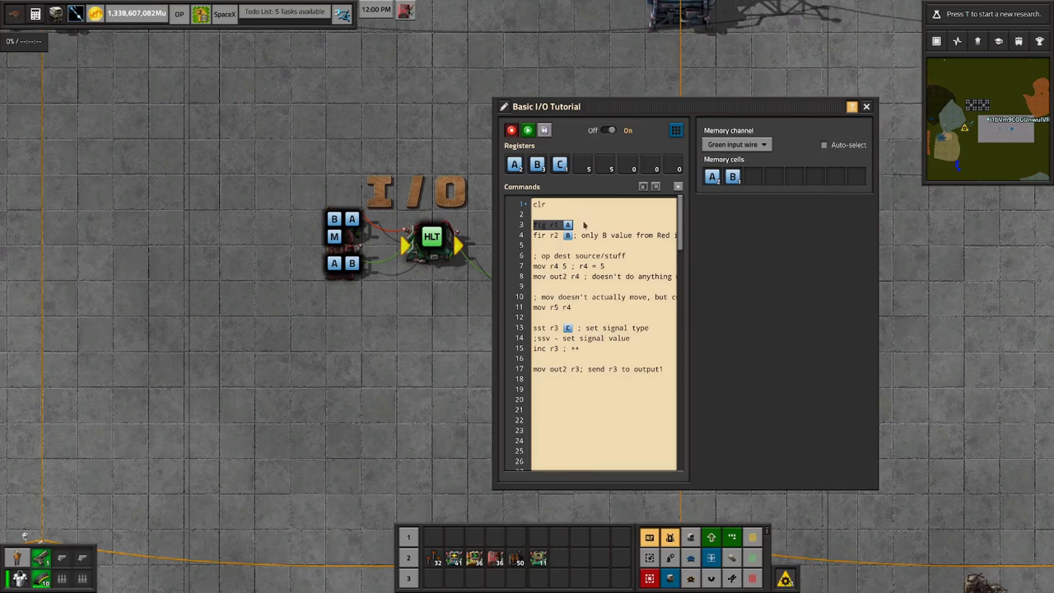
drag(542, 237, 650, 249)
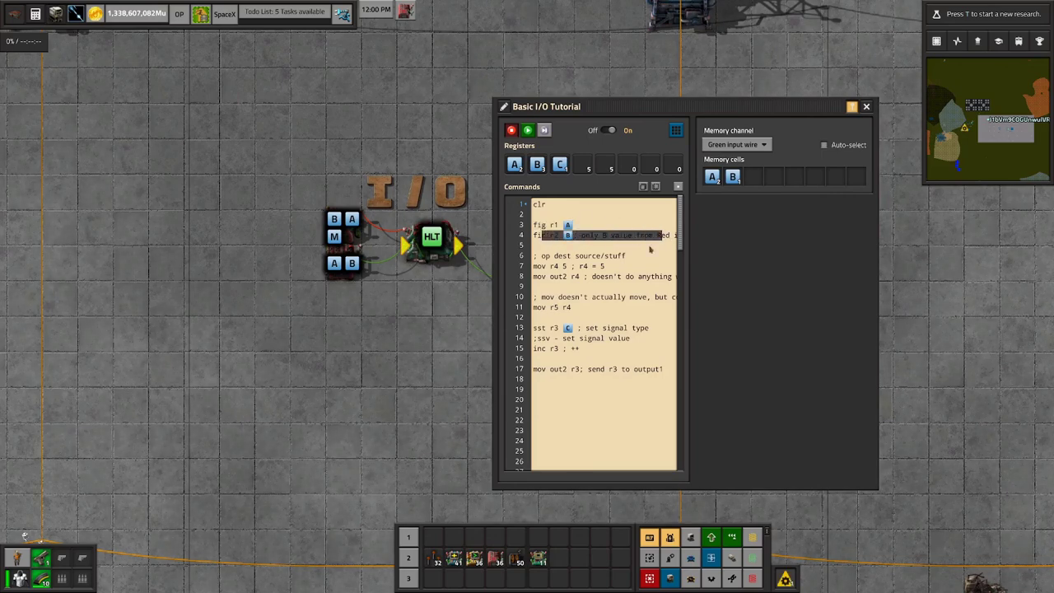
click(550, 237)
drag(550, 237, 533, 224)
Step: Alt-Tab to OBS Studio and straight back to Factorio
key(alt+Tab)
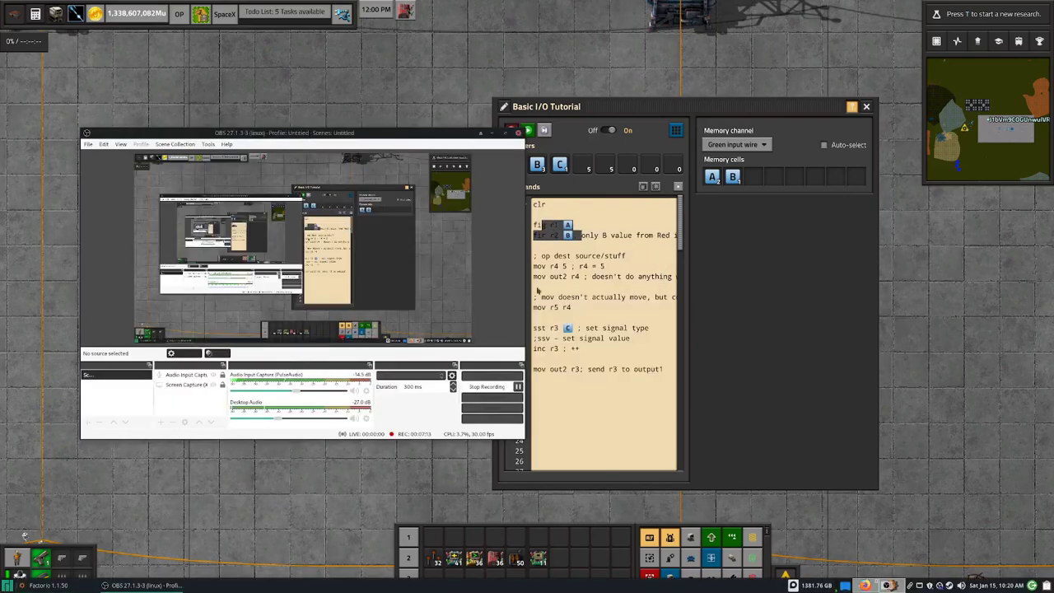
key(alt+Tab)
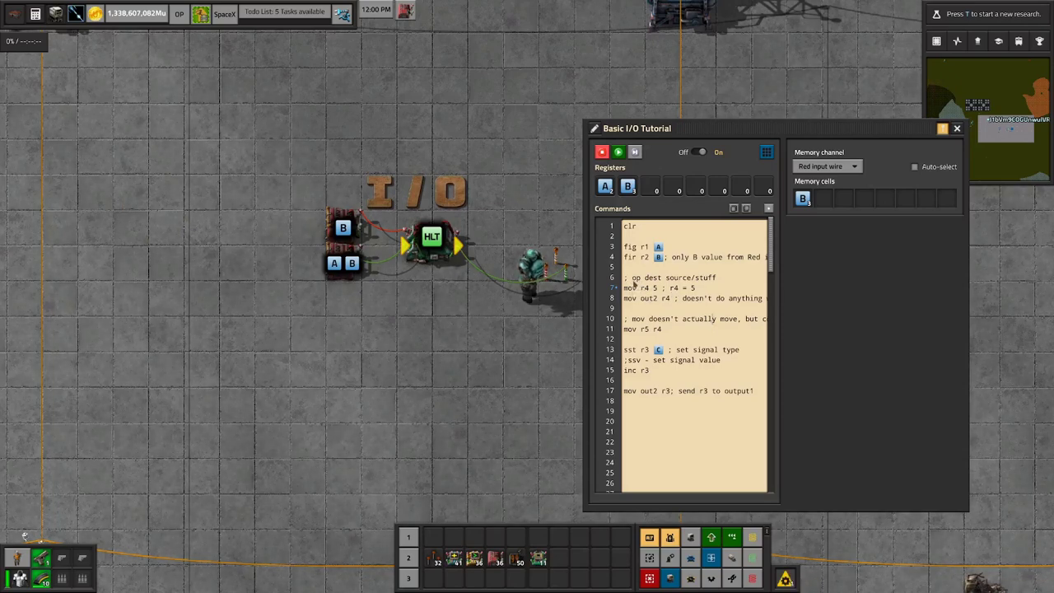
drag(623, 290, 662, 292)
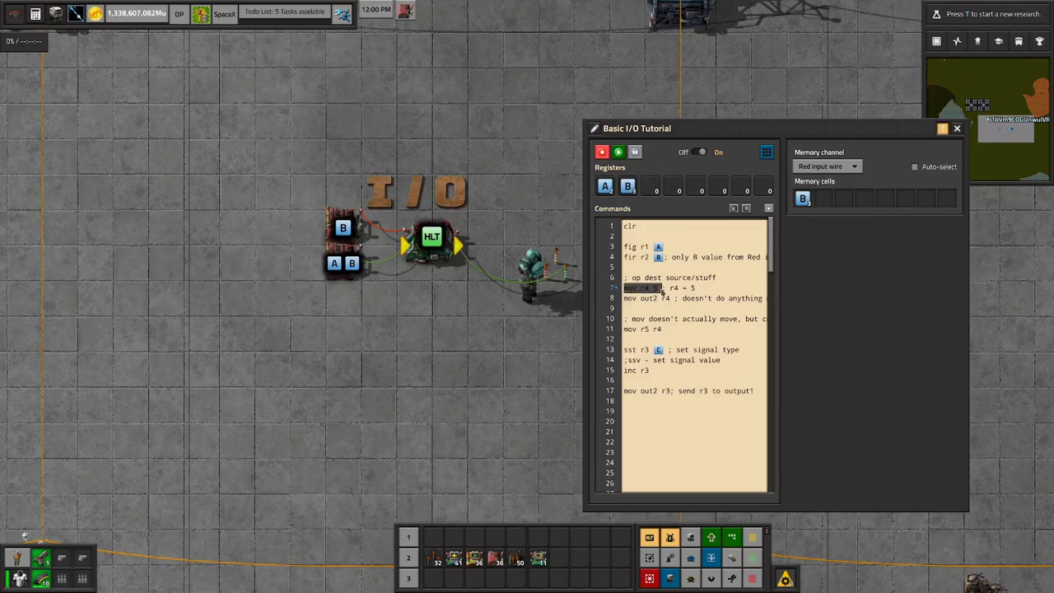
click(662, 292)
click(658, 291)
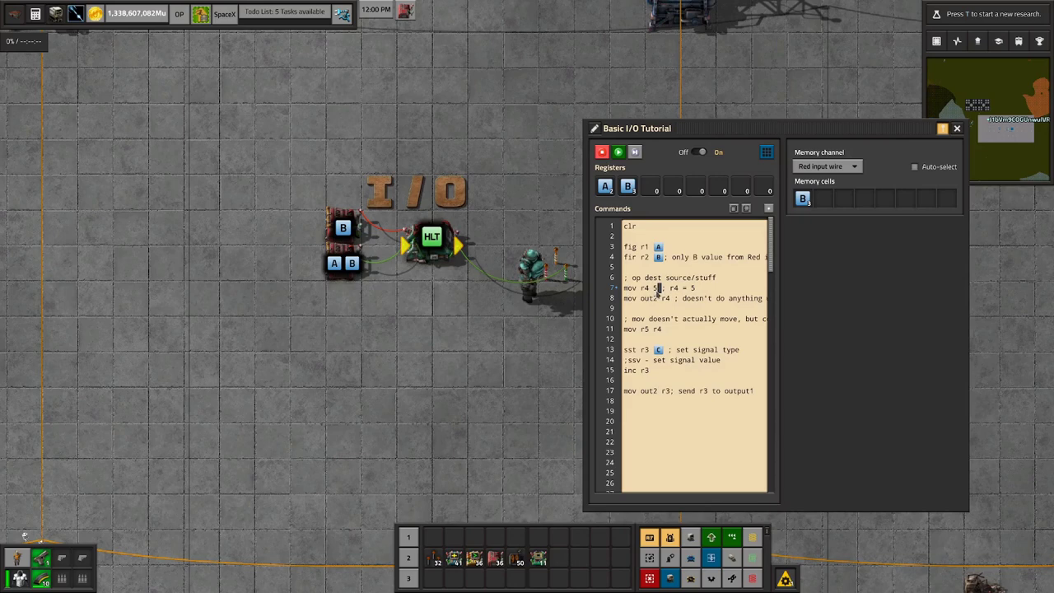
drag(669, 289, 685, 292)
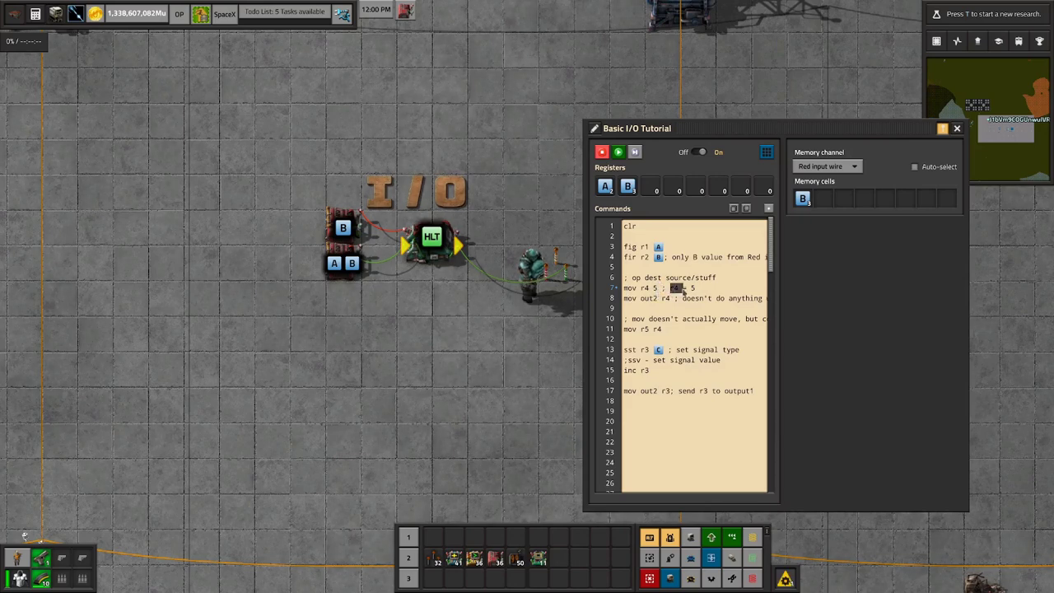
click(670, 292)
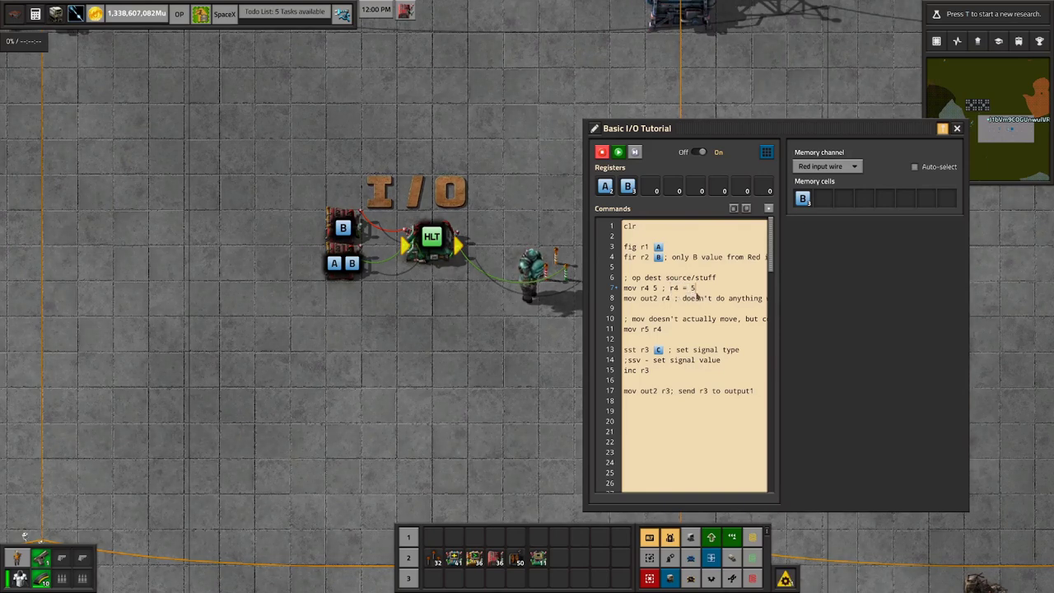
click(671, 290)
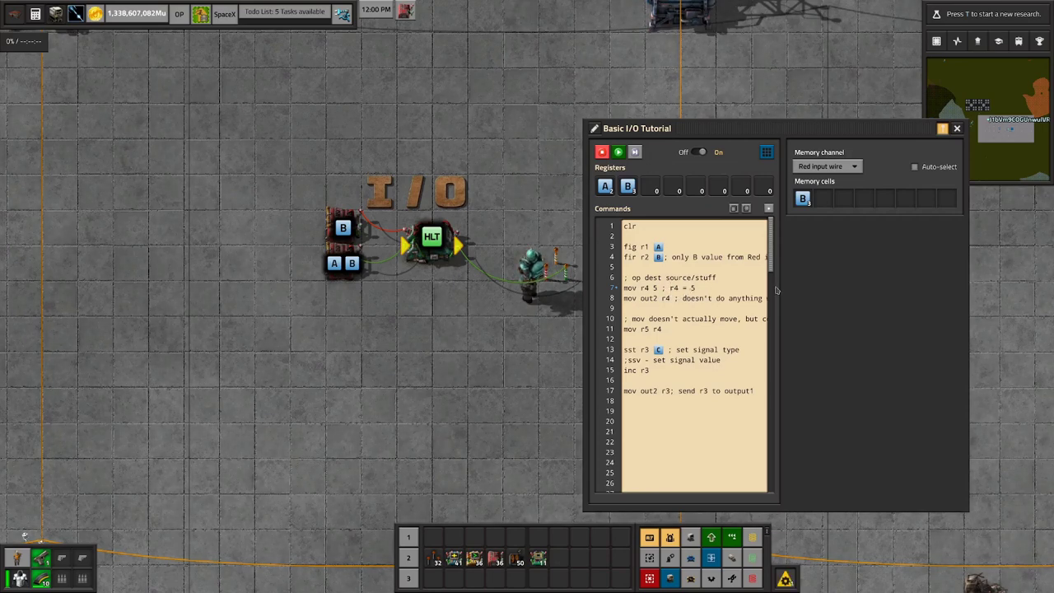
drag(671, 290, 694, 292)
click(672, 290)
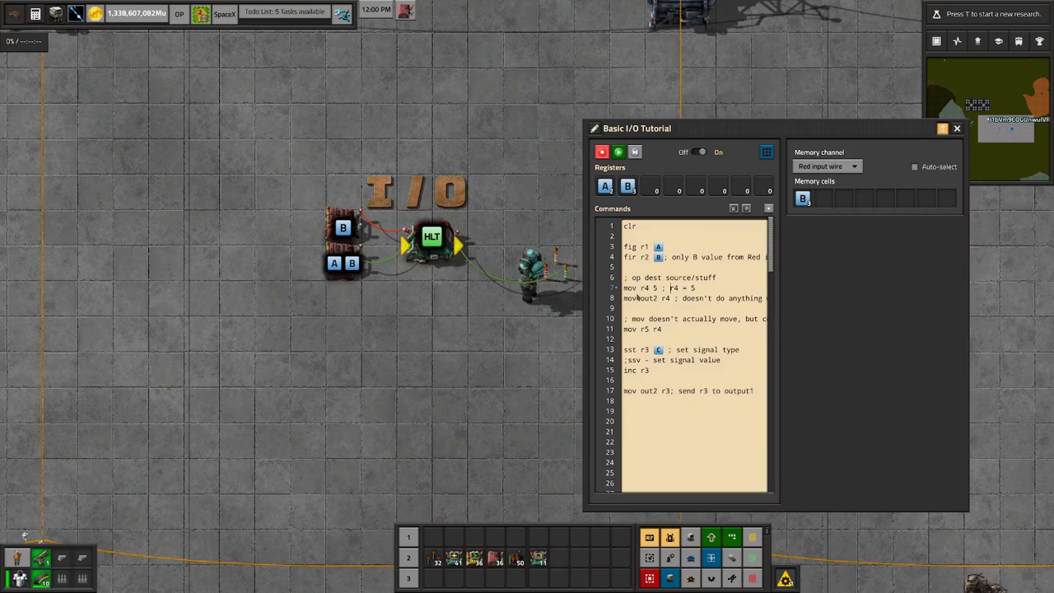
drag(638, 291, 625, 290)
click(635, 289)
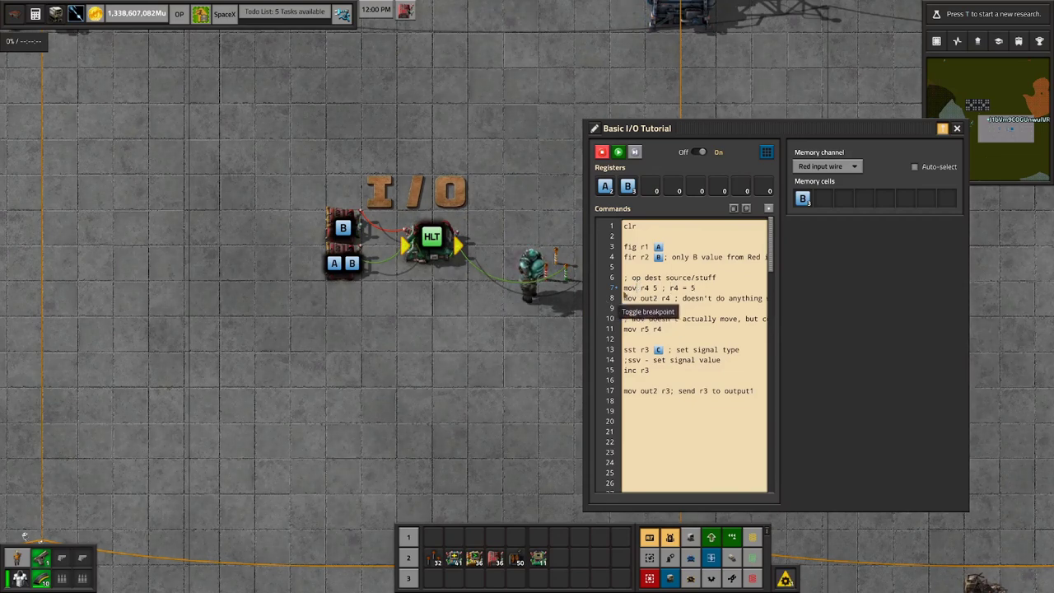
double_click(631, 288)
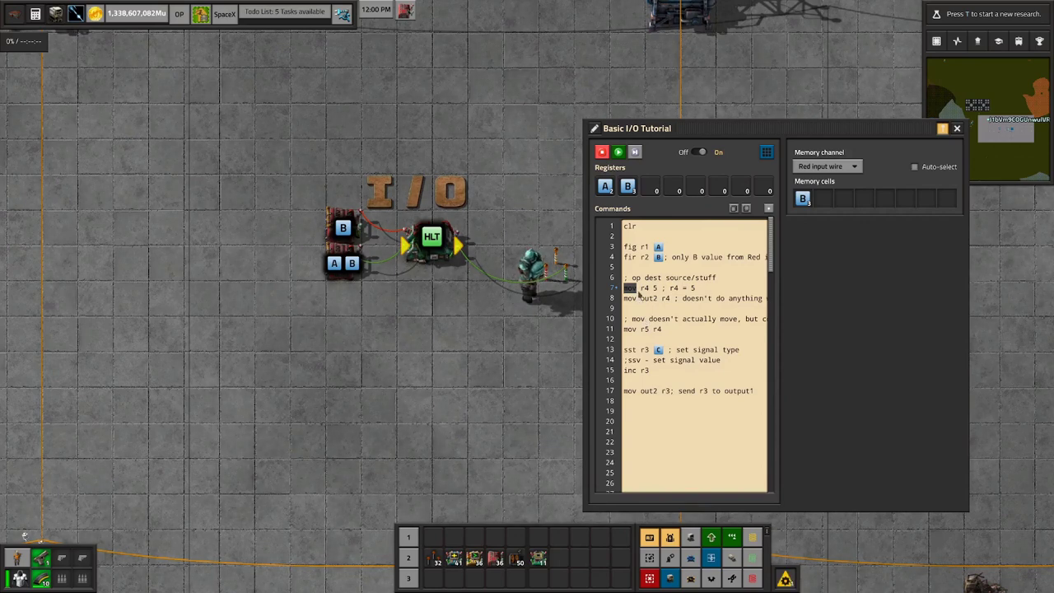
drag(669, 289, 700, 290)
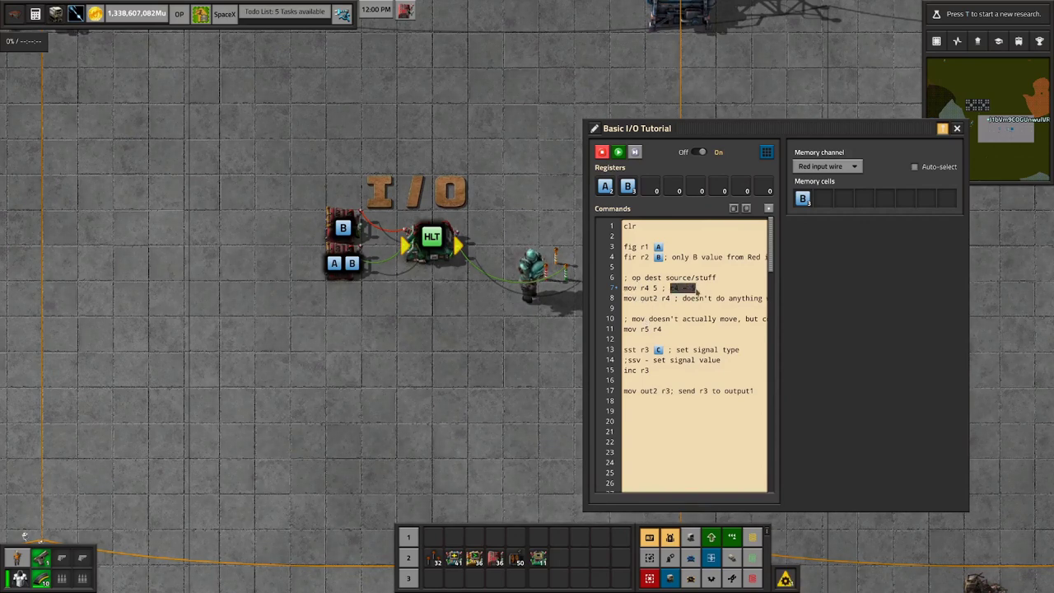
click(682, 297)
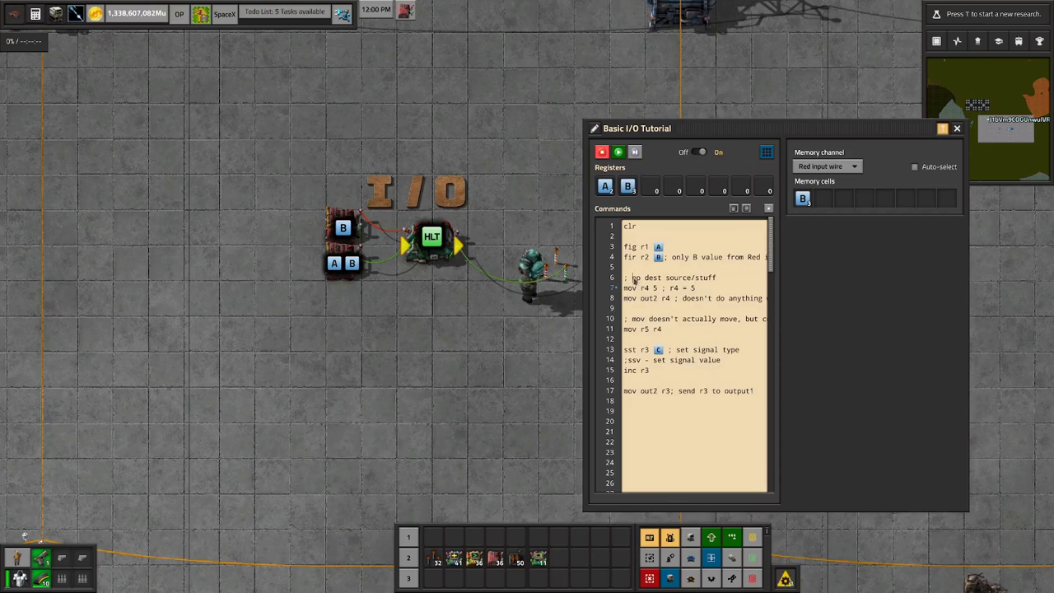
drag(646, 279, 721, 280)
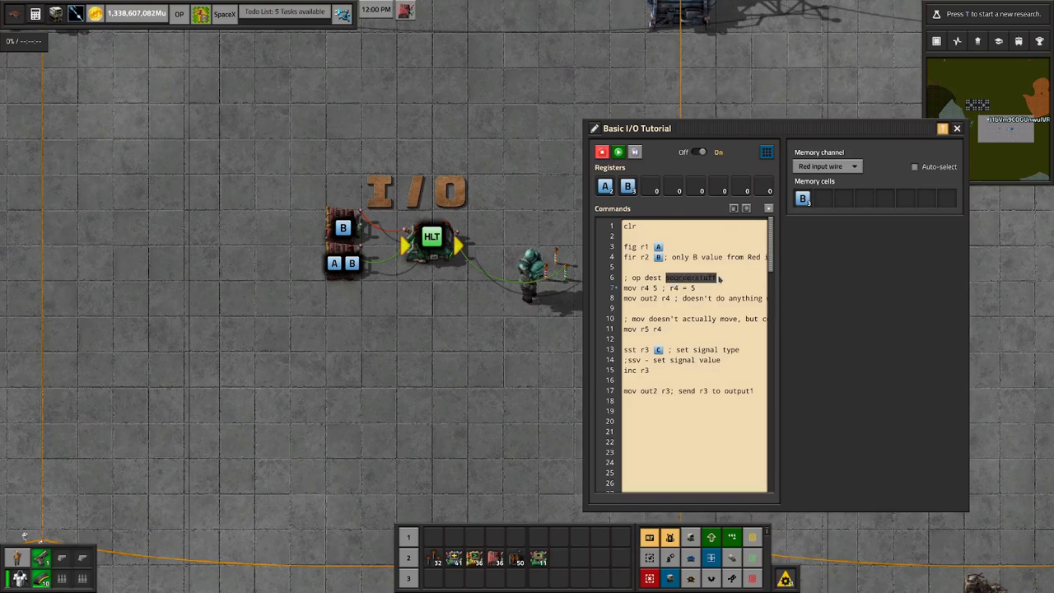
Step: Look at the mem3 memory channel, then switch the view to mem1
click(825, 166)
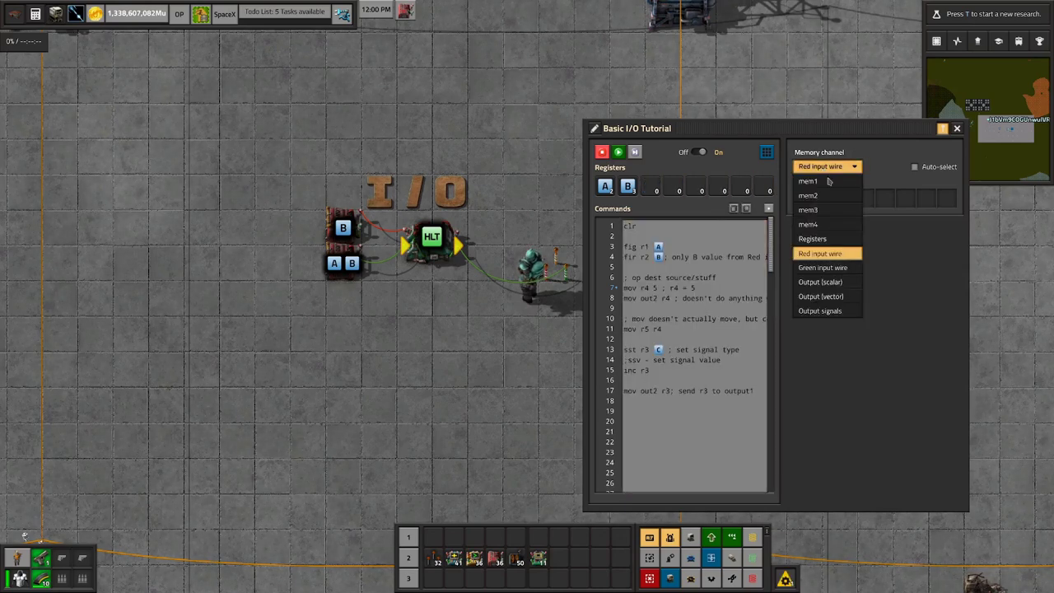
click(836, 213)
click(826, 165)
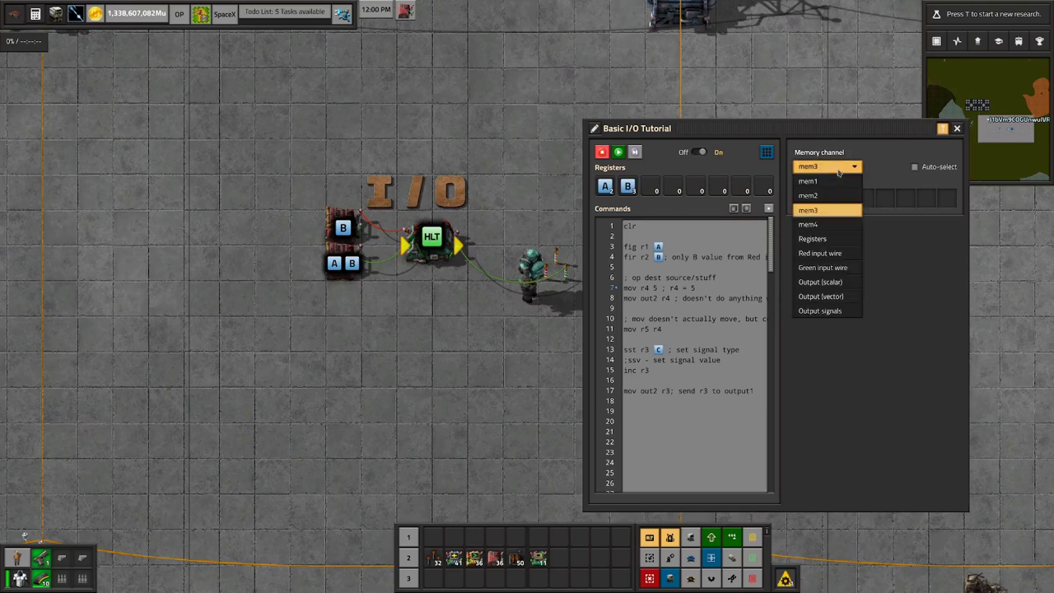
click(824, 189)
click(675, 280)
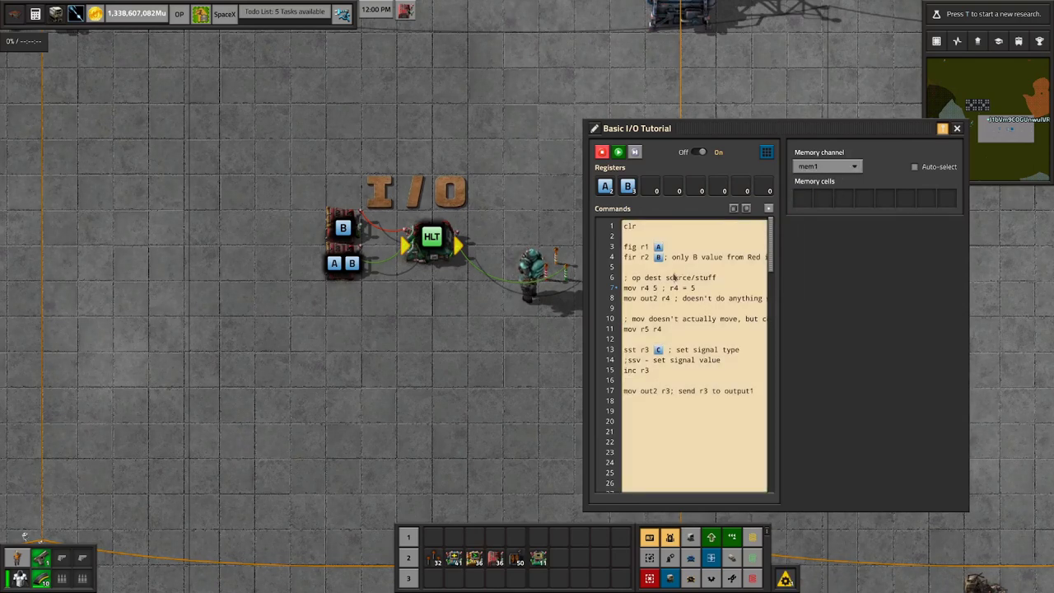
Step: Enter the value 5 so line 7 reads mov r4 5
drag(673, 280, 716, 280)
double_click(653, 288)
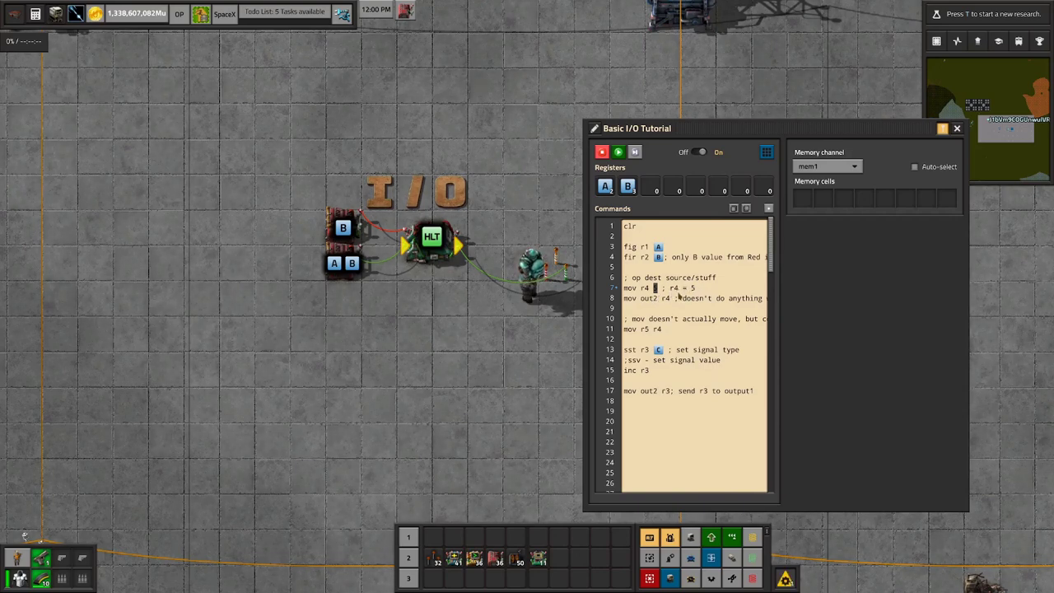
drag(657, 288, 624, 288)
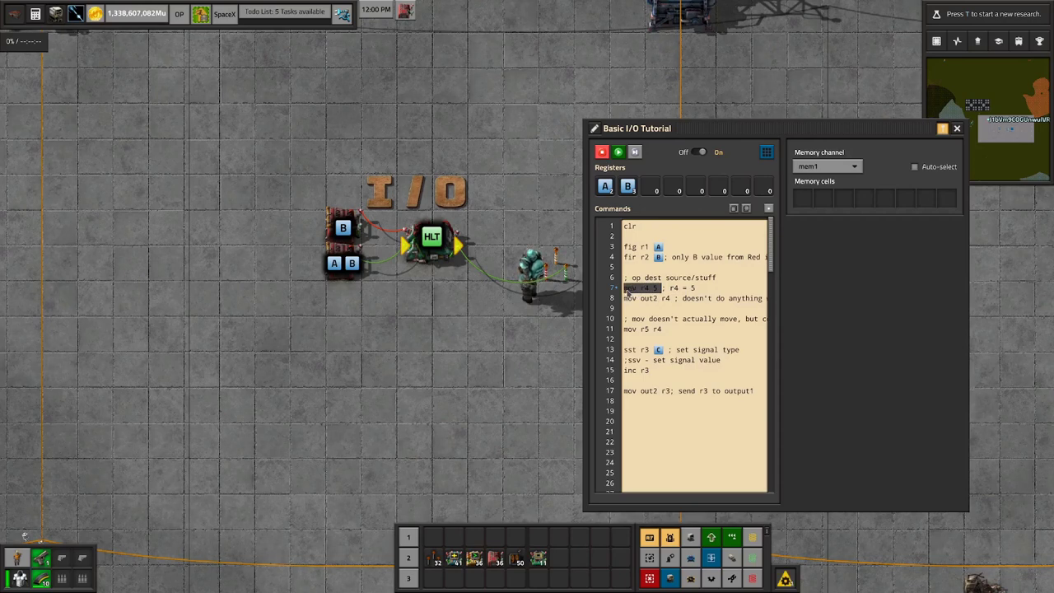
click(656, 288)
text(5)
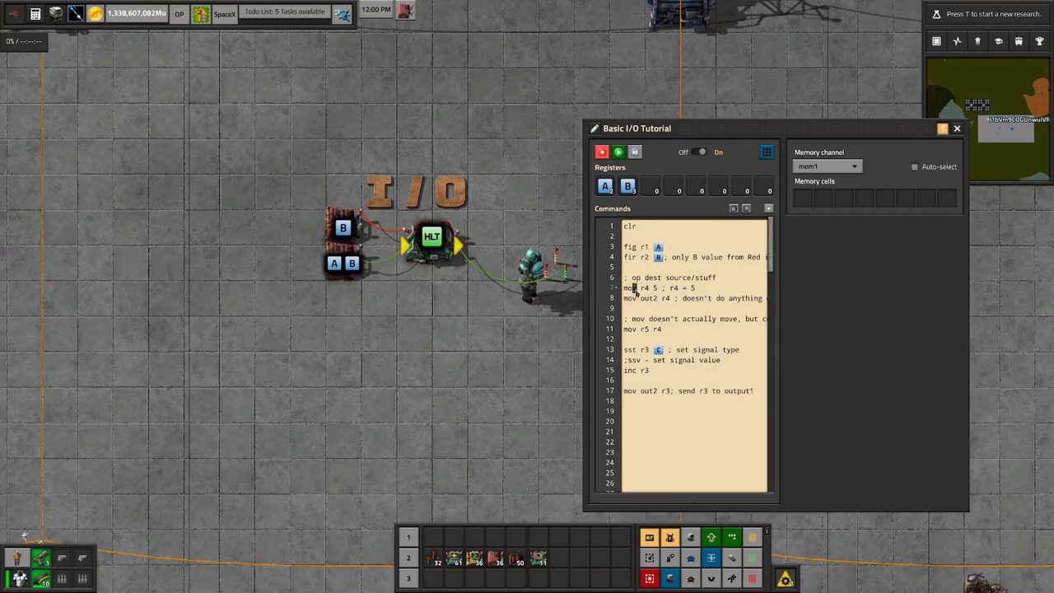
Step: Highlight mov, r1 in the fig line, and the 5 in mov r4 5
double_click(630, 288)
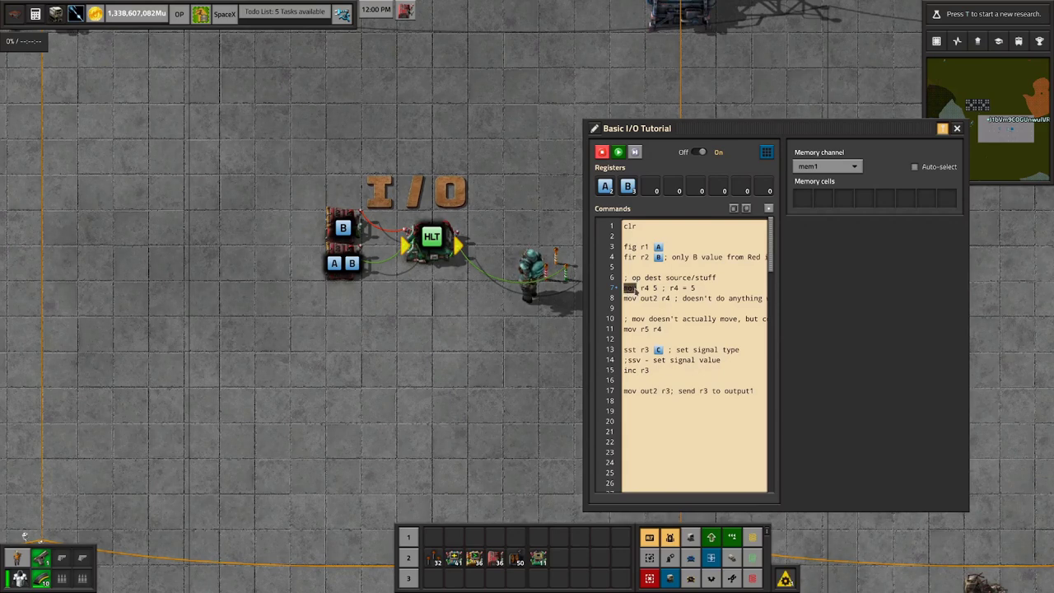
mouse_move(628, 257)
mouse_down()
mouse_move(631, 248)
mouse_move(634, 259)
mouse_up()
click(654, 288)
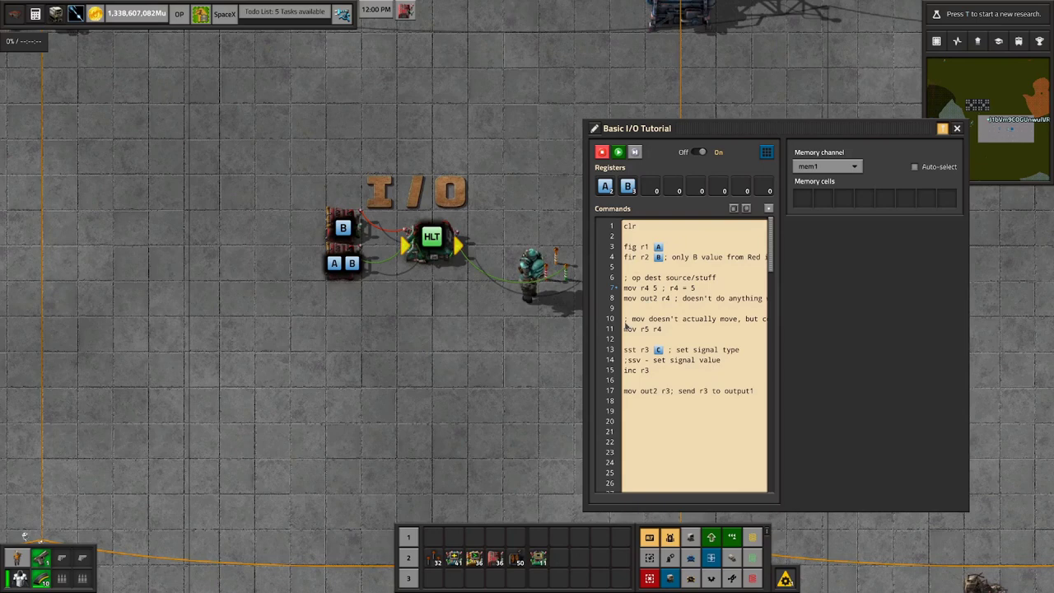
drag(640, 247, 646, 247)
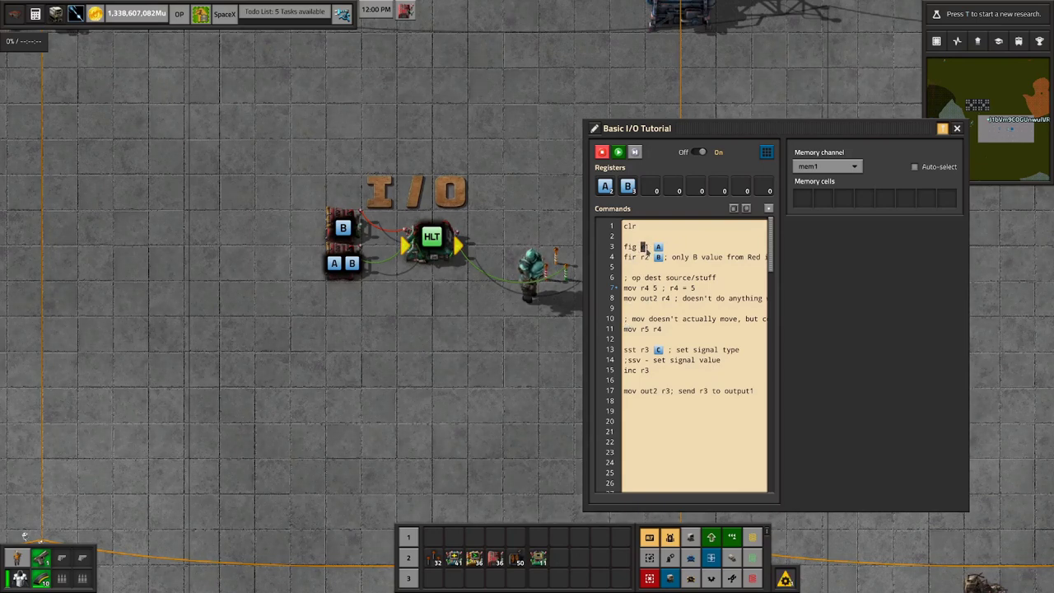
drag(652, 288, 658, 290)
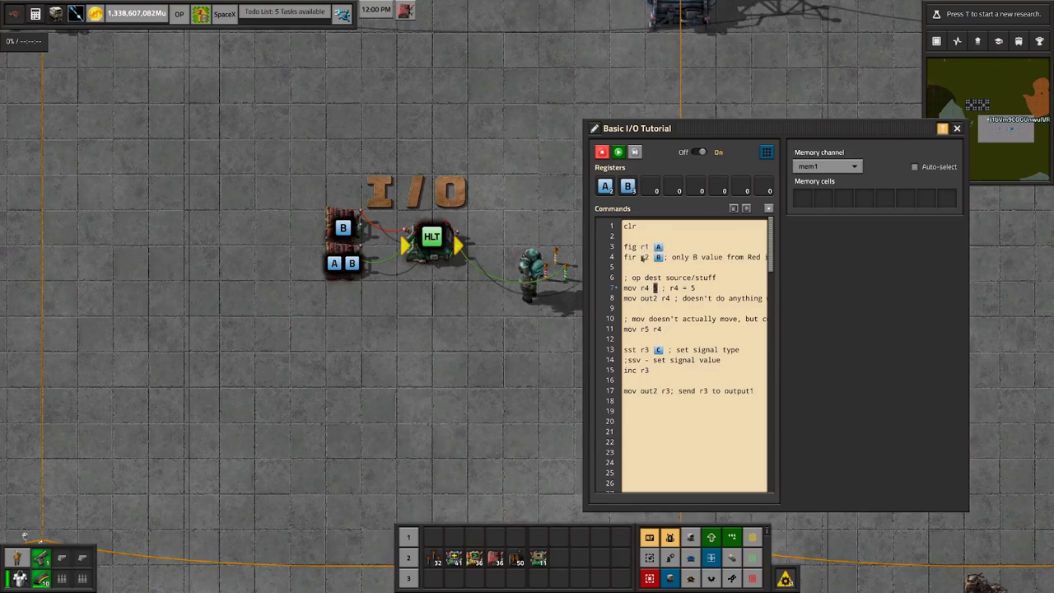
click(657, 248)
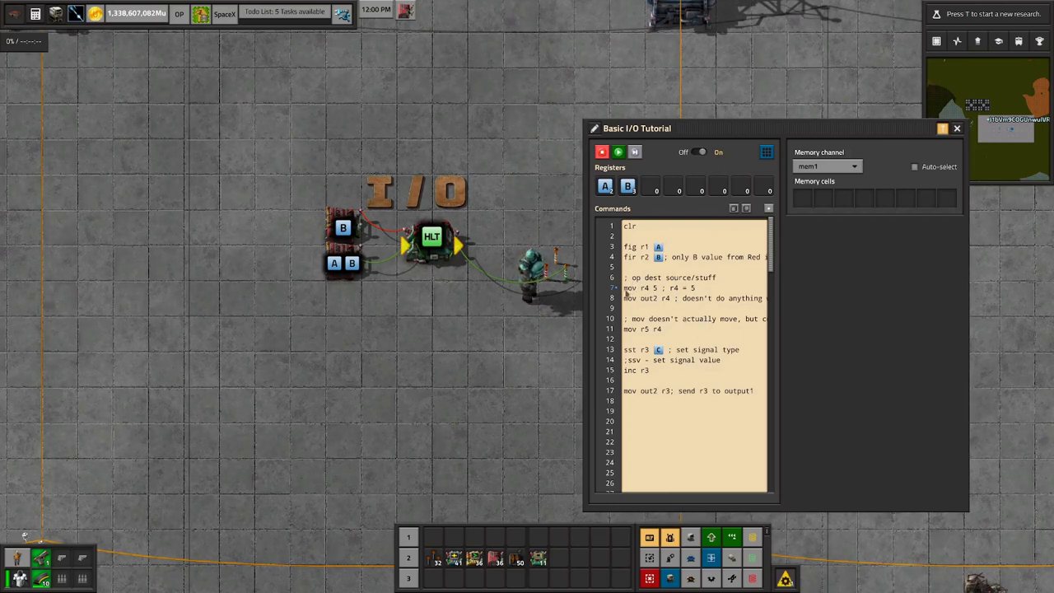
drag(625, 290, 633, 292)
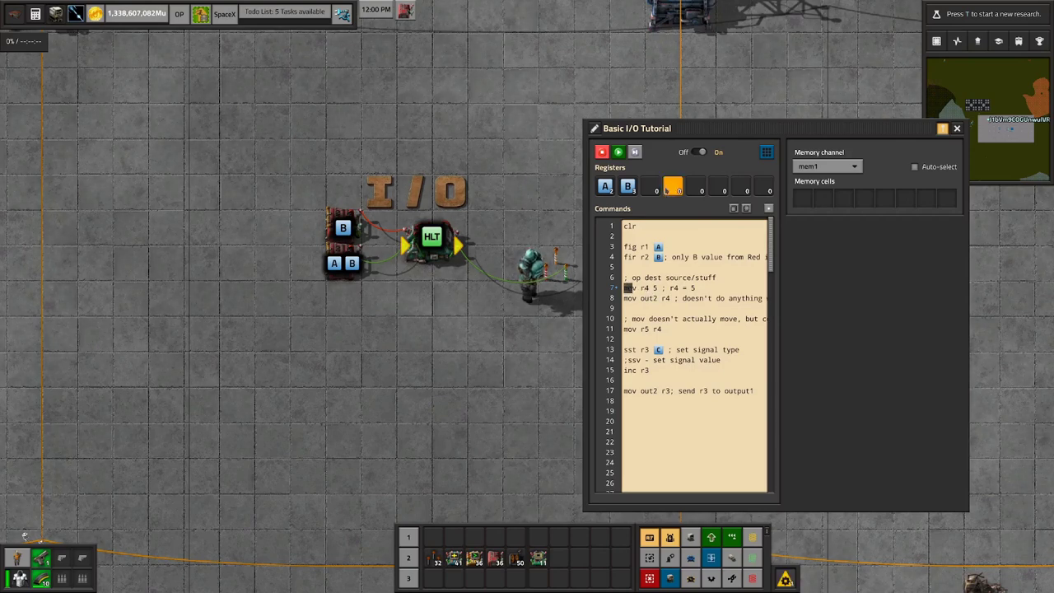
Step: Step once to execute mov r4 5, then select the 5 in line 7's comment
mouse_move(670, 191)
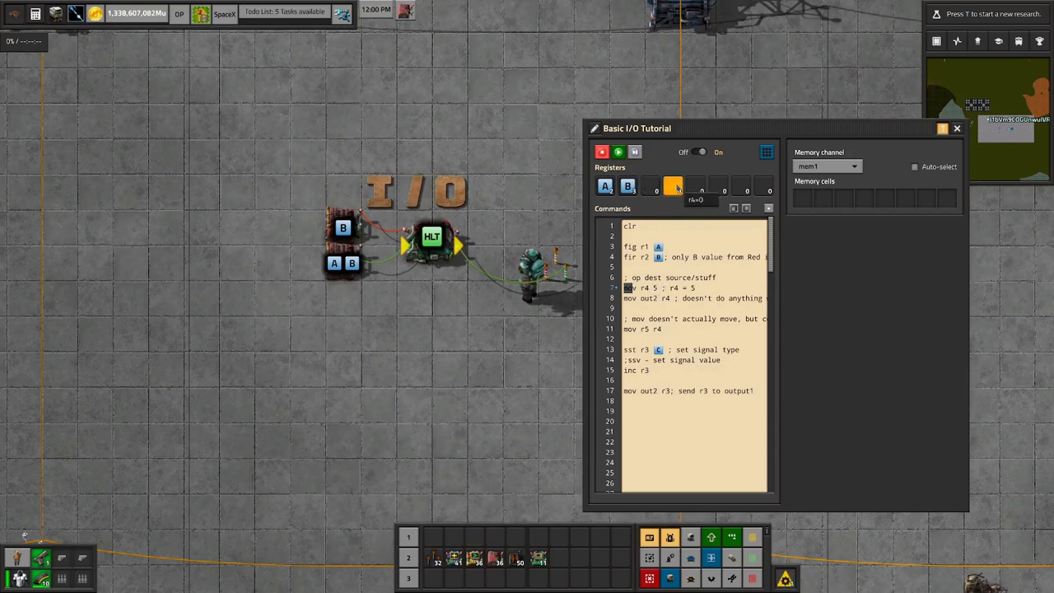
click(634, 151)
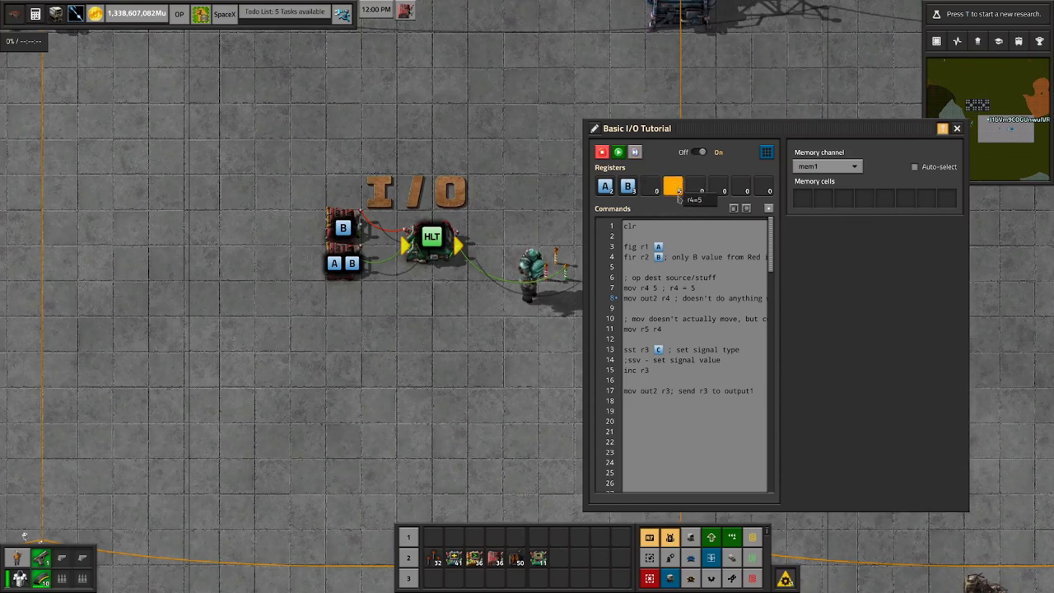
click(700, 289)
double_click(694, 288)
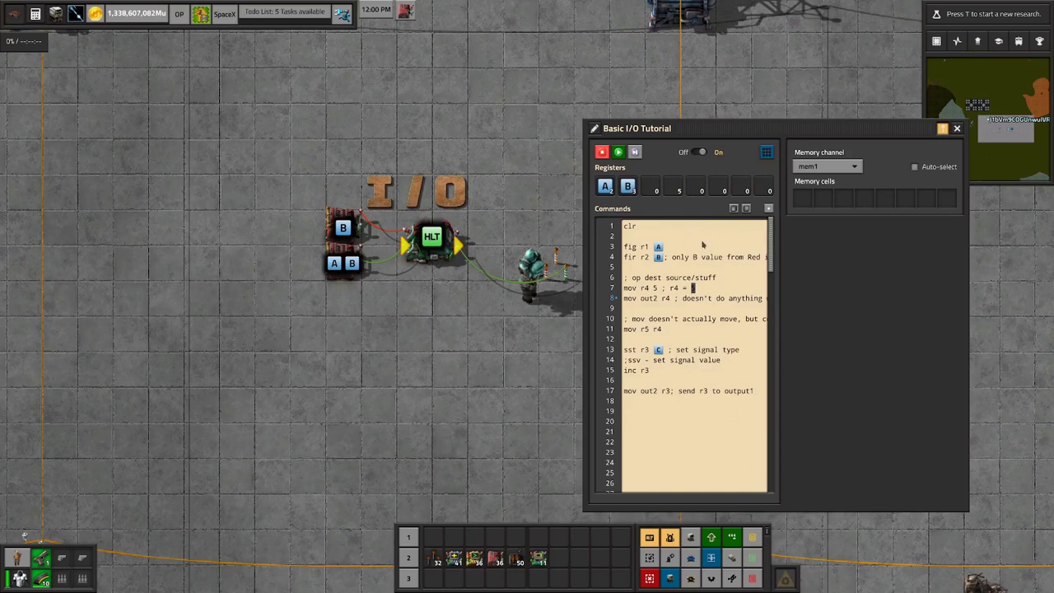
Step: Switch the memory view to Output (scalar) and shift the program window right
click(819, 167)
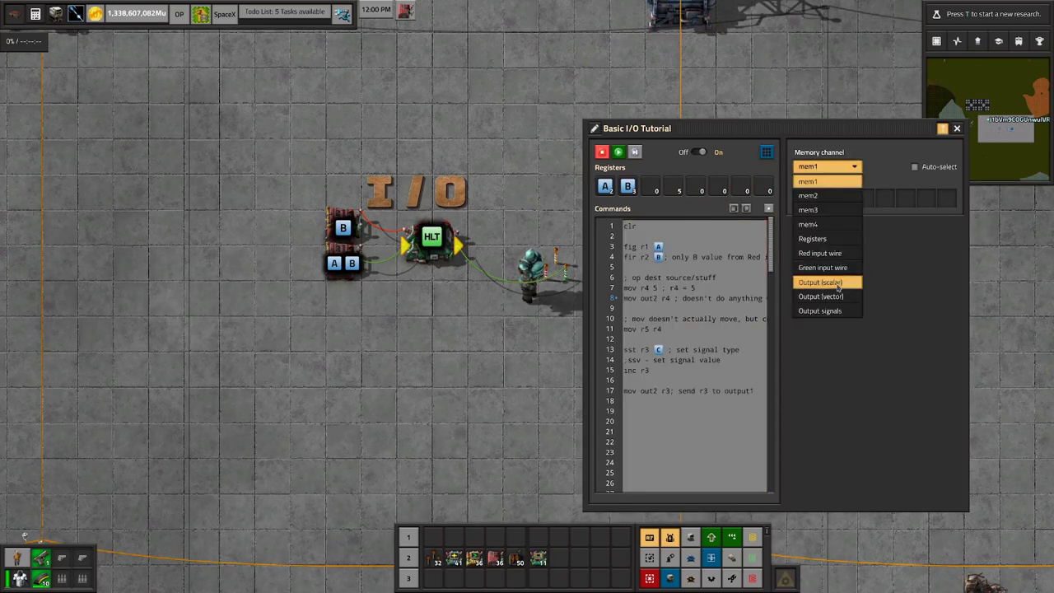
click(838, 284)
drag(653, 135, 822, 138)
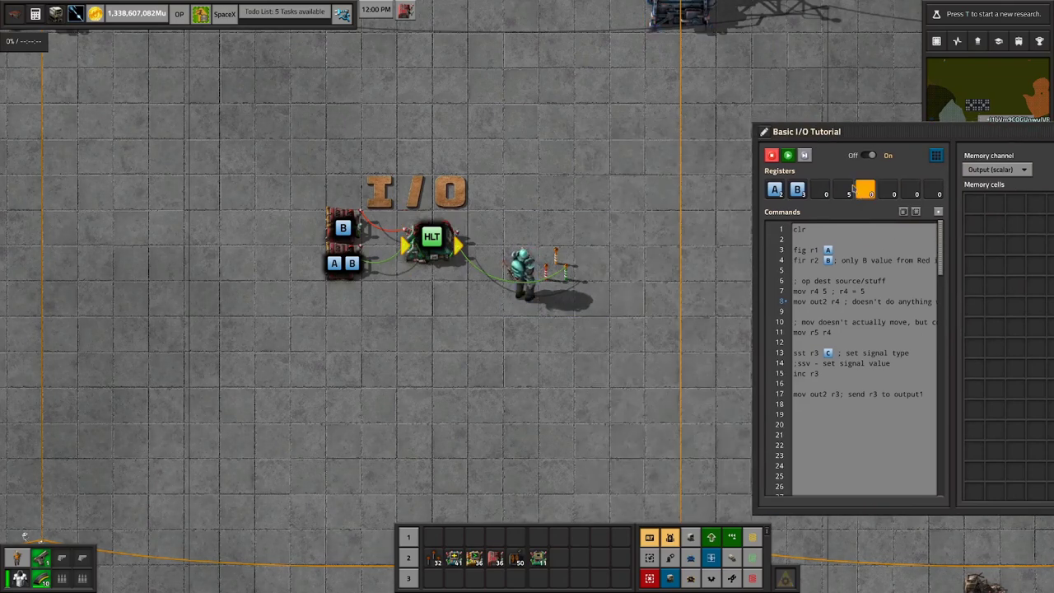
Step: Browse several signal picker groups, close it without inserting, and reposition the program window
mouse_move(841, 195)
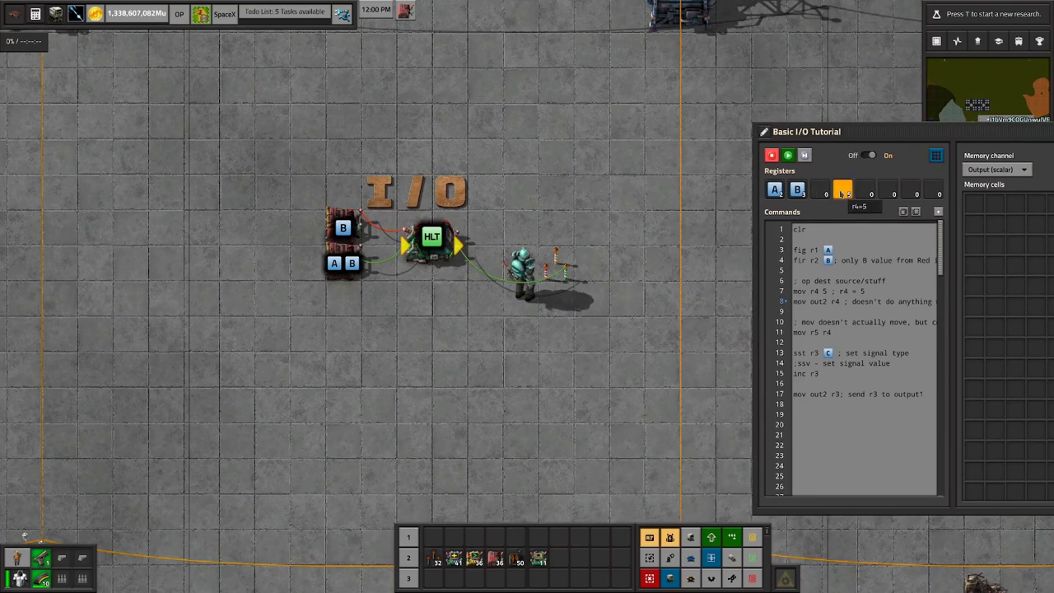
click(938, 211)
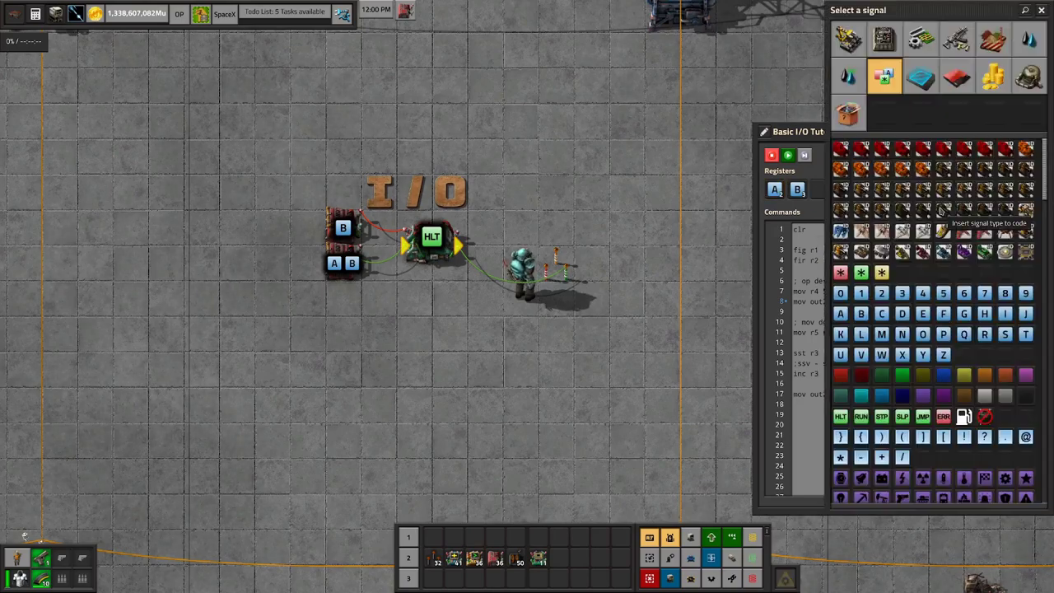
click(921, 39)
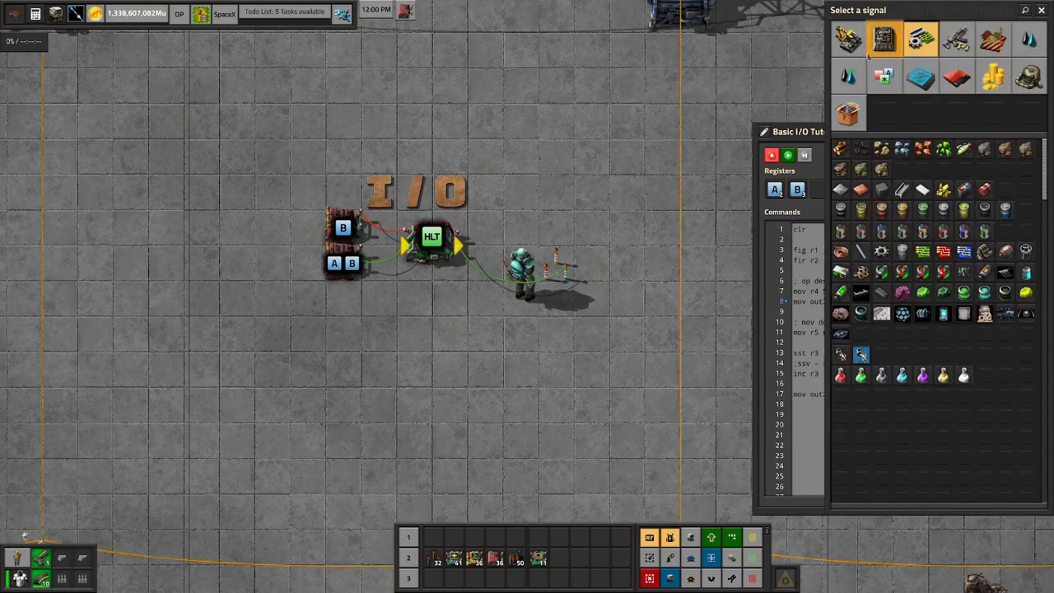
click(847, 114)
click(883, 77)
click(955, 39)
click(884, 76)
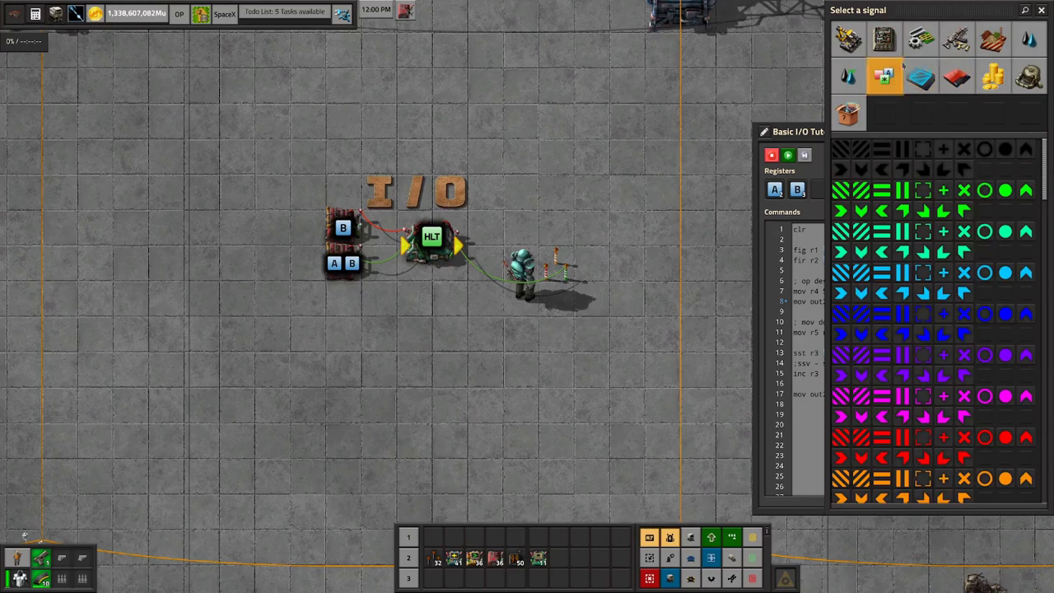
click(955, 39)
click(1040, 10)
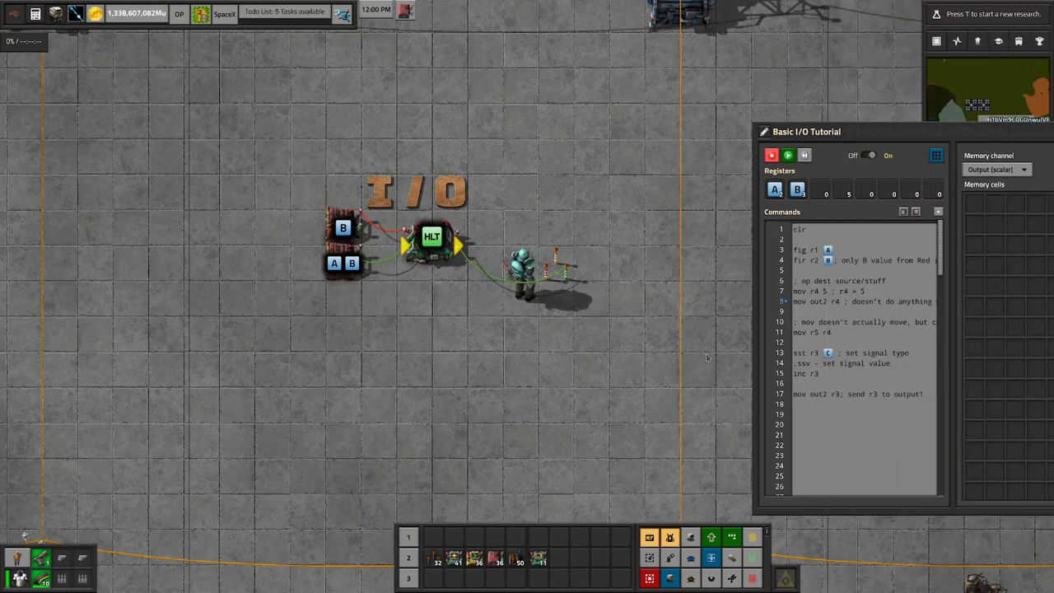
drag(876, 137, 803, 100)
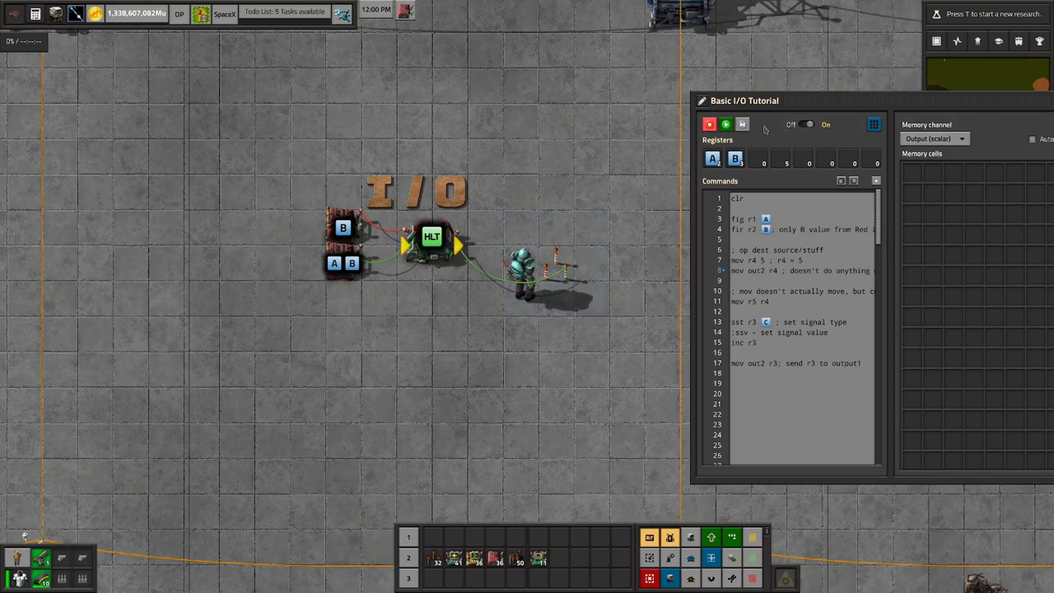
drag(774, 104, 848, 328)
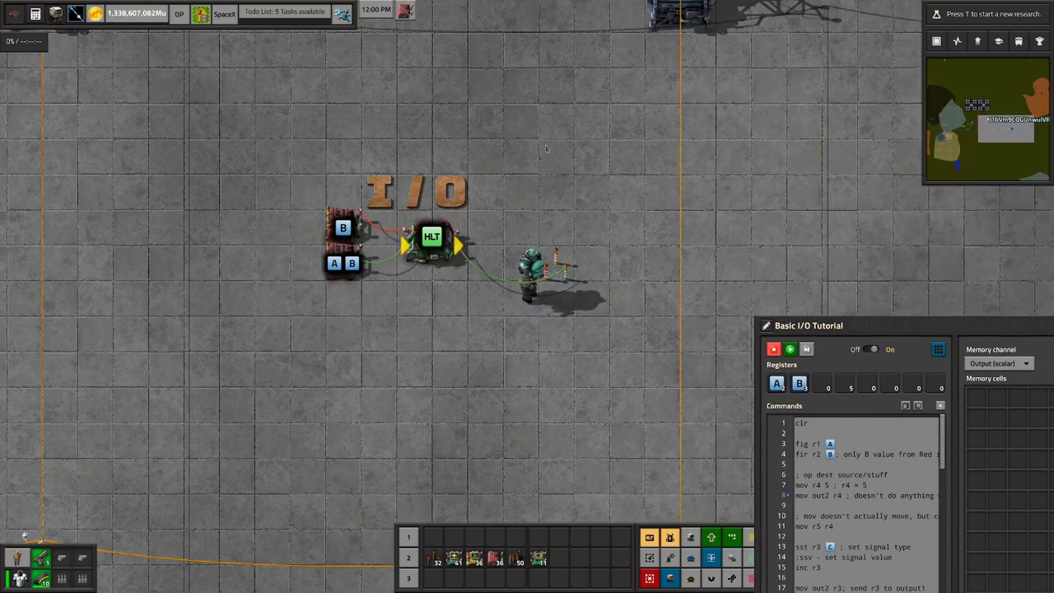
drag(955, 325, 736, 113)
click(343, 227)
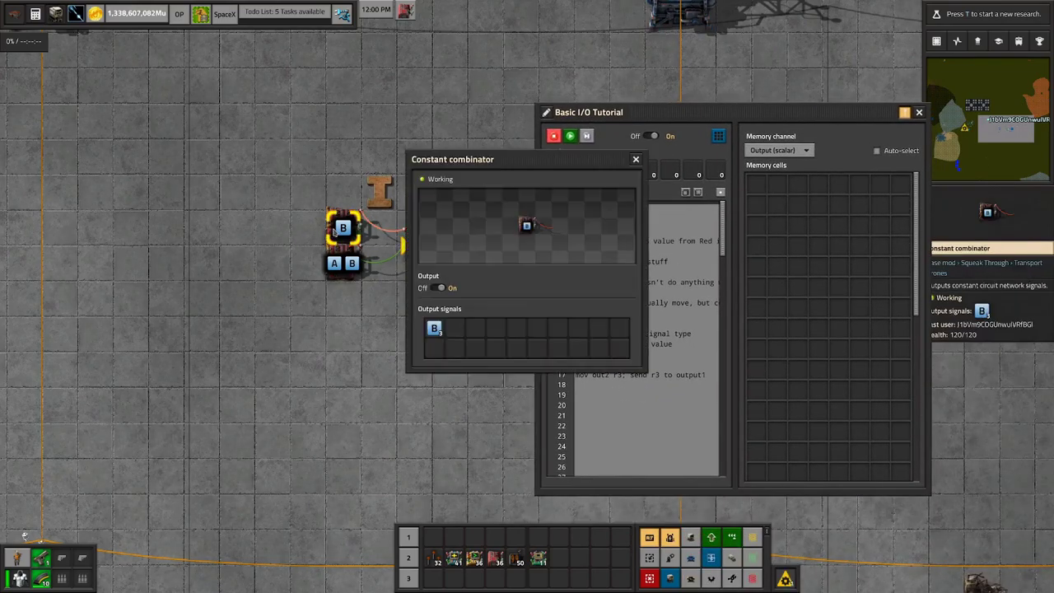
click(467, 326)
click(504, 76)
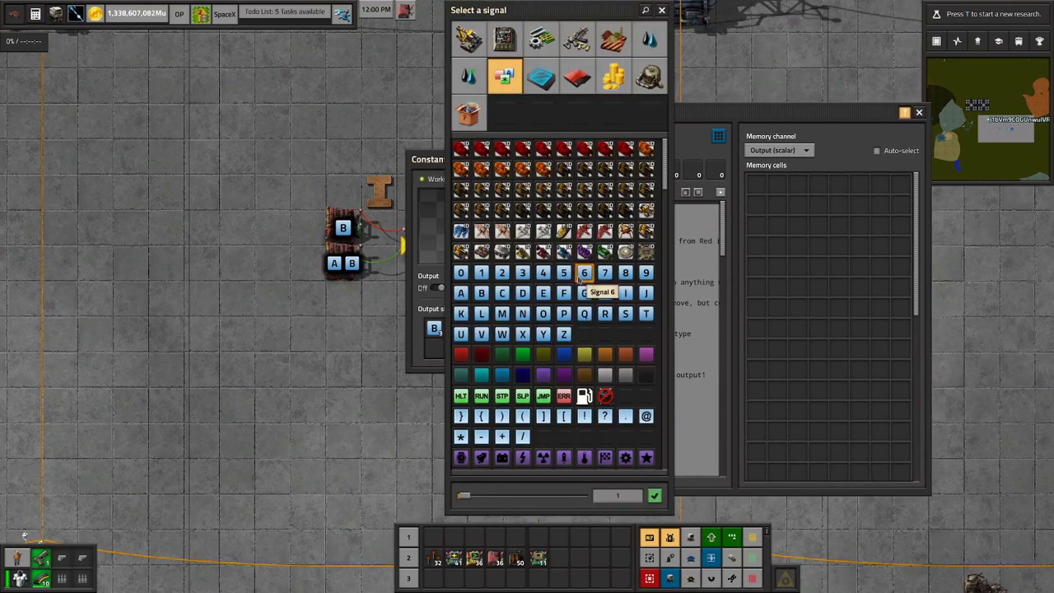
click(583, 274)
click(655, 494)
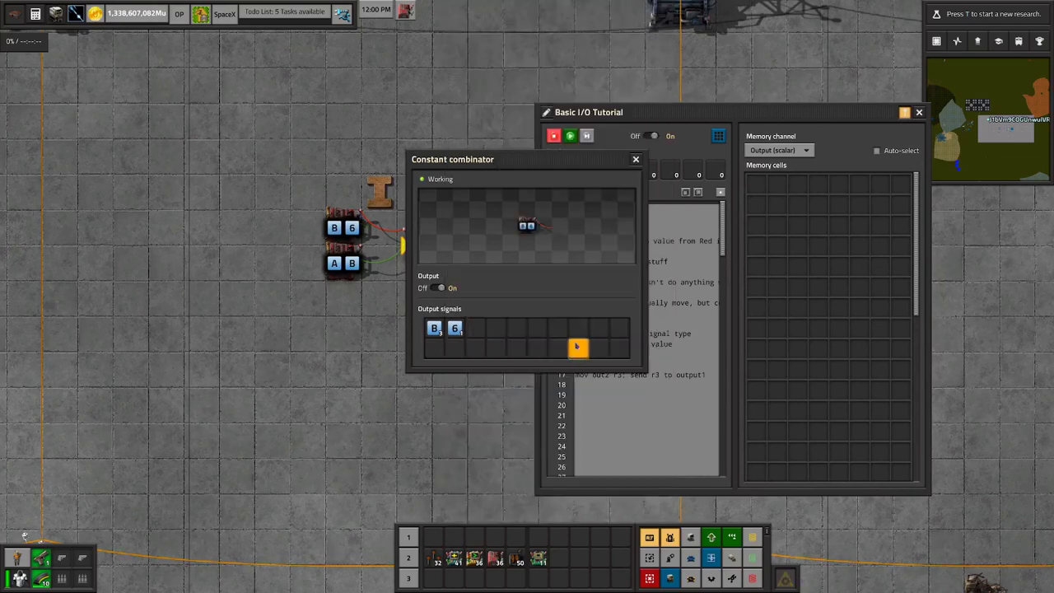
click(455, 327)
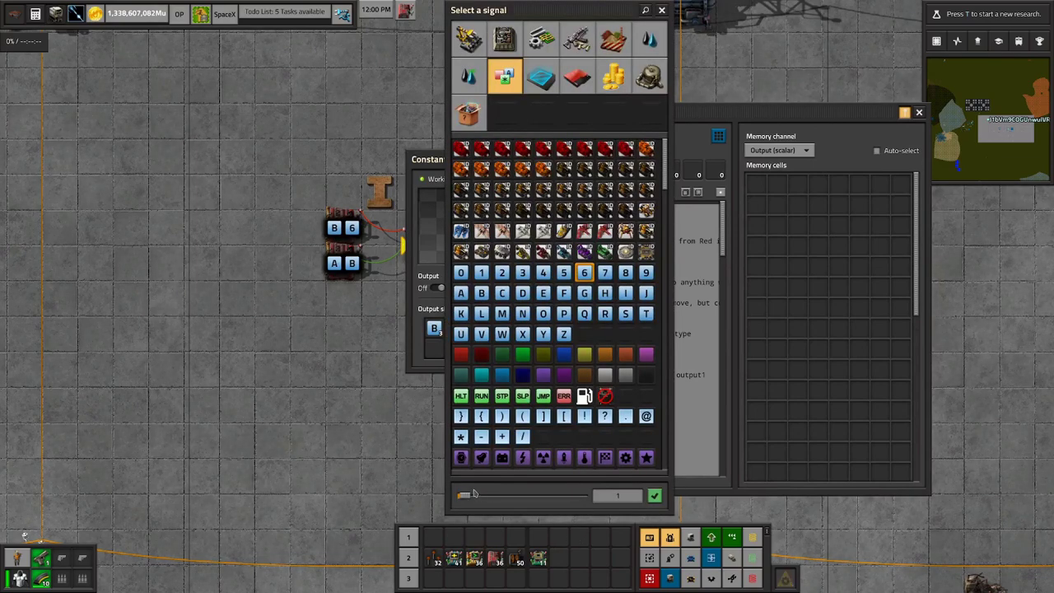
click(653, 495)
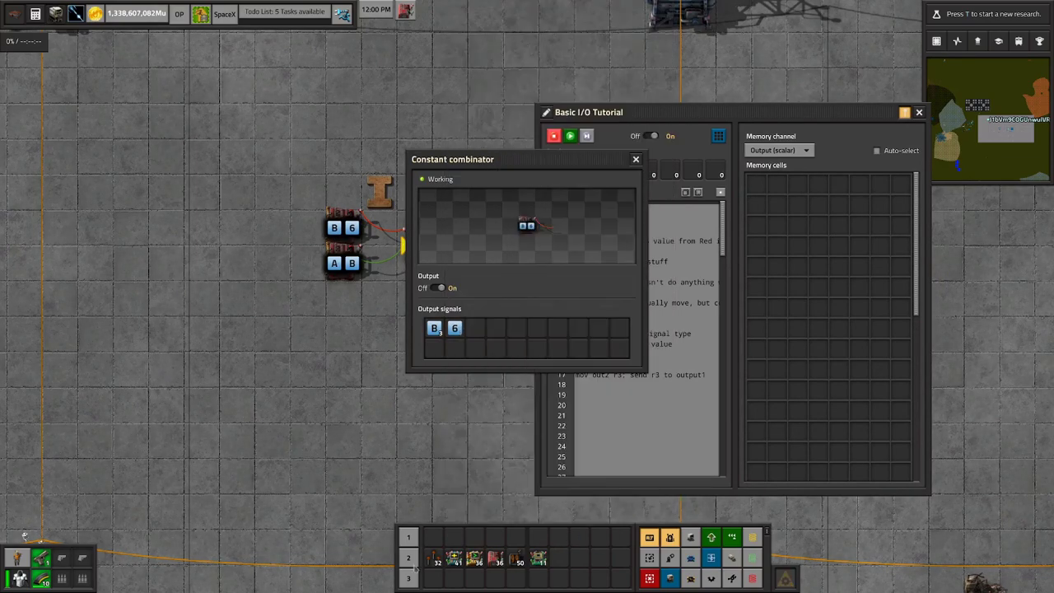
drag(530, 159, 449, 136)
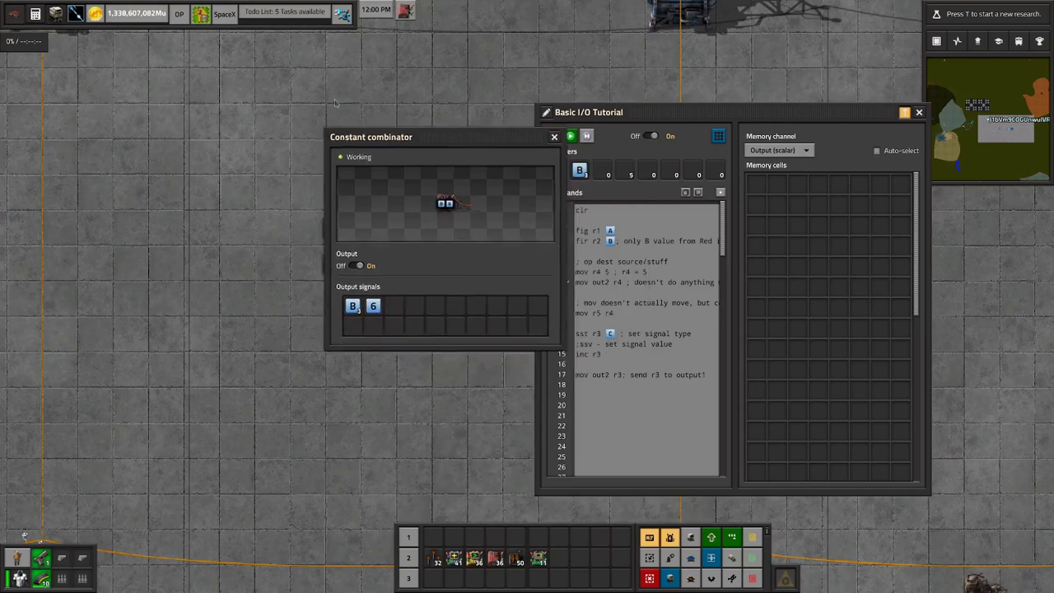
drag(338, 137, 29, 112)
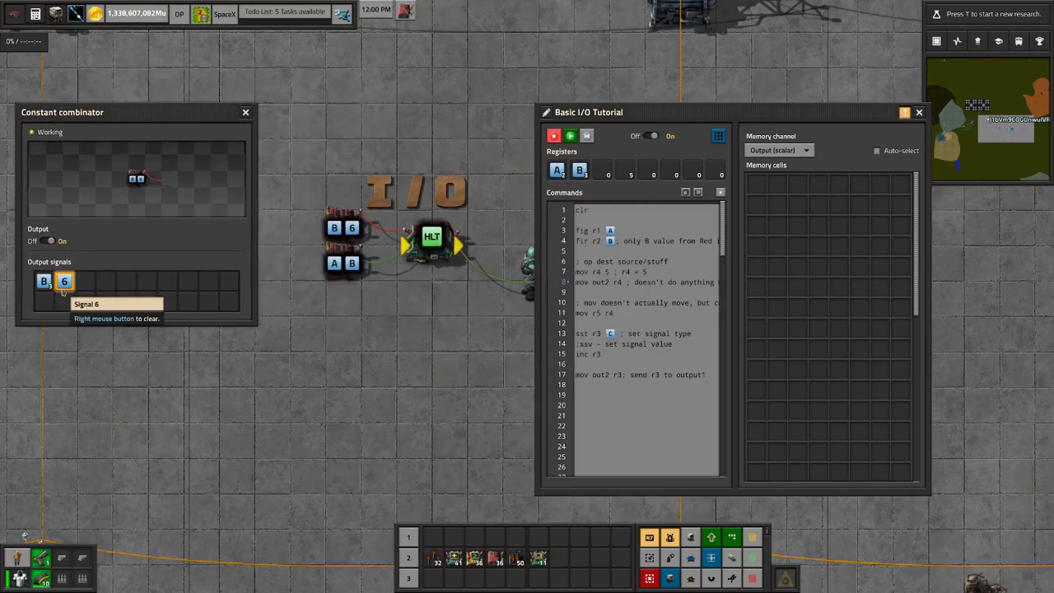
drag(586, 115, 681, 525)
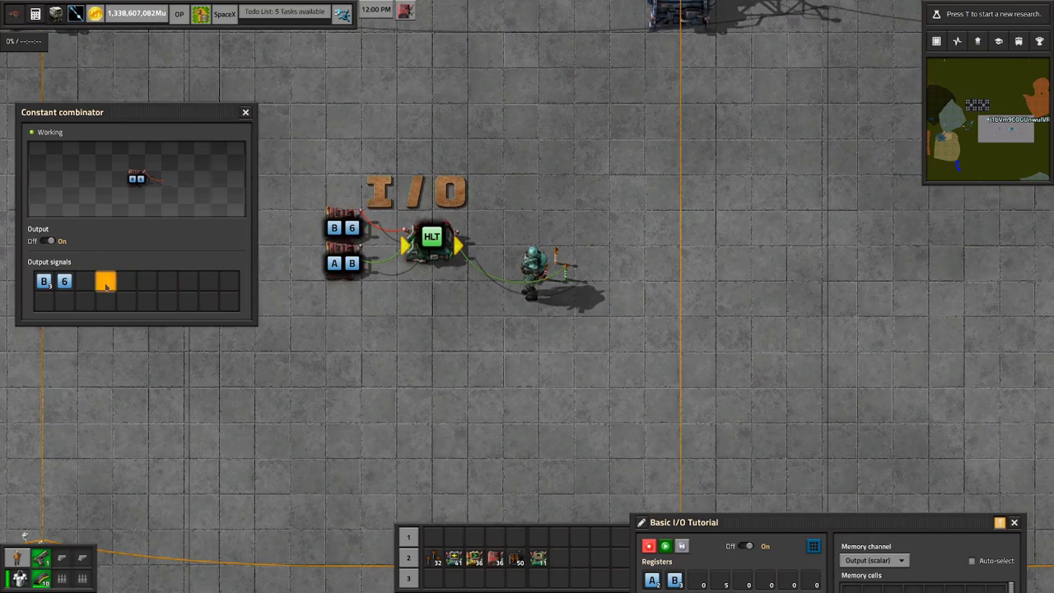
right_click(63, 281)
Step: Close the combinator window and drag the Basic I/O Tutorial window back to centre-right
click(245, 112)
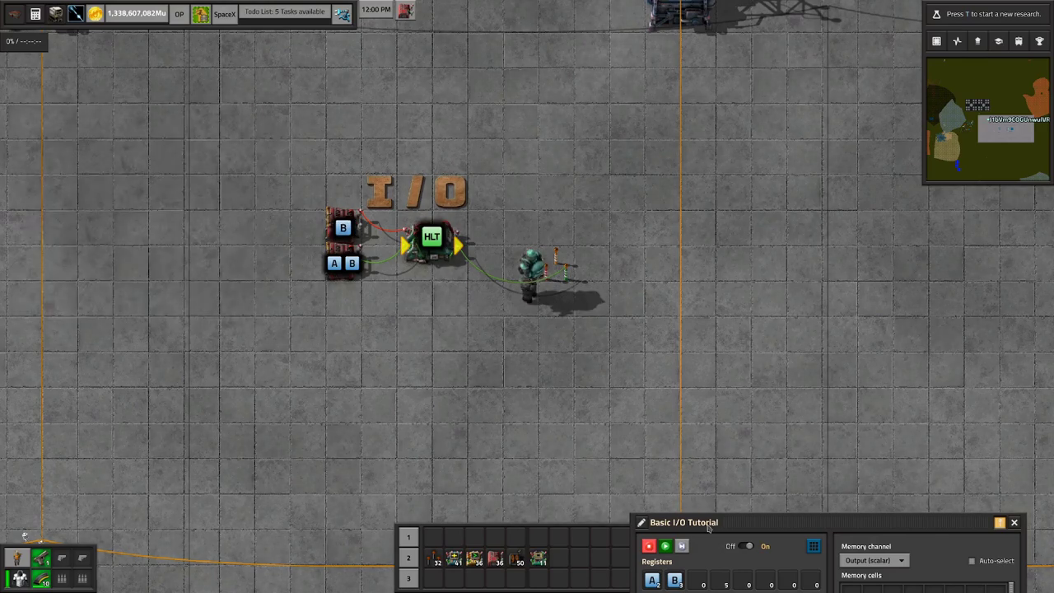
drag(708, 528, 559, 116)
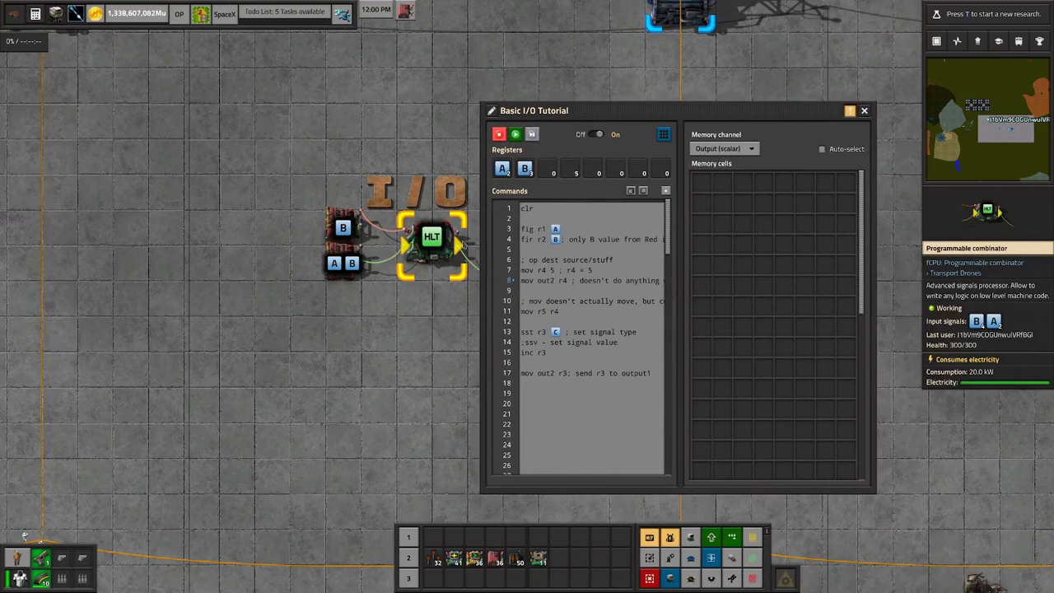
drag(770, 107, 703, 121)
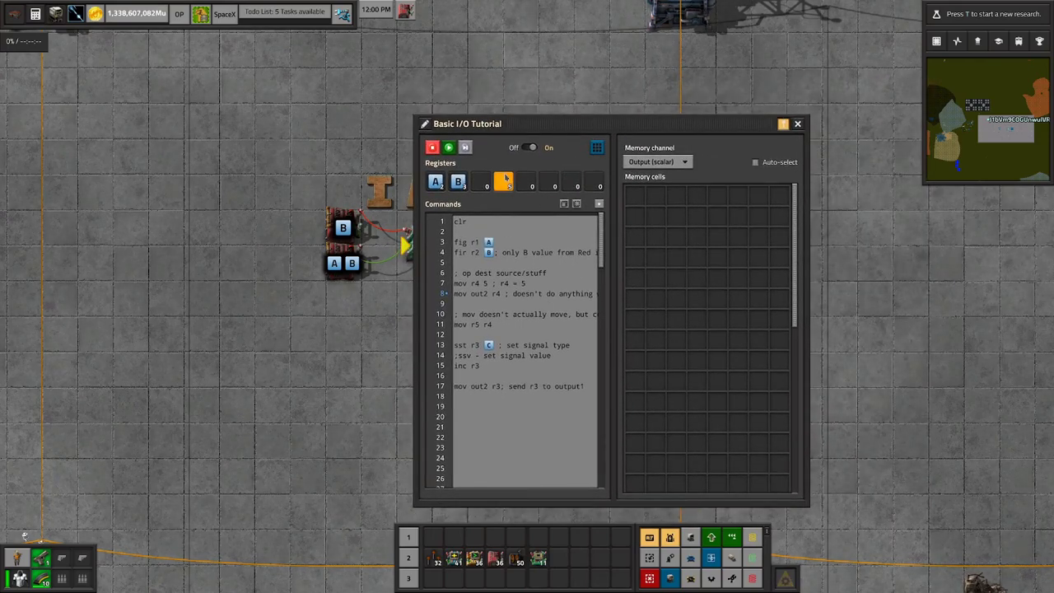
drag(615, 129, 786, 135)
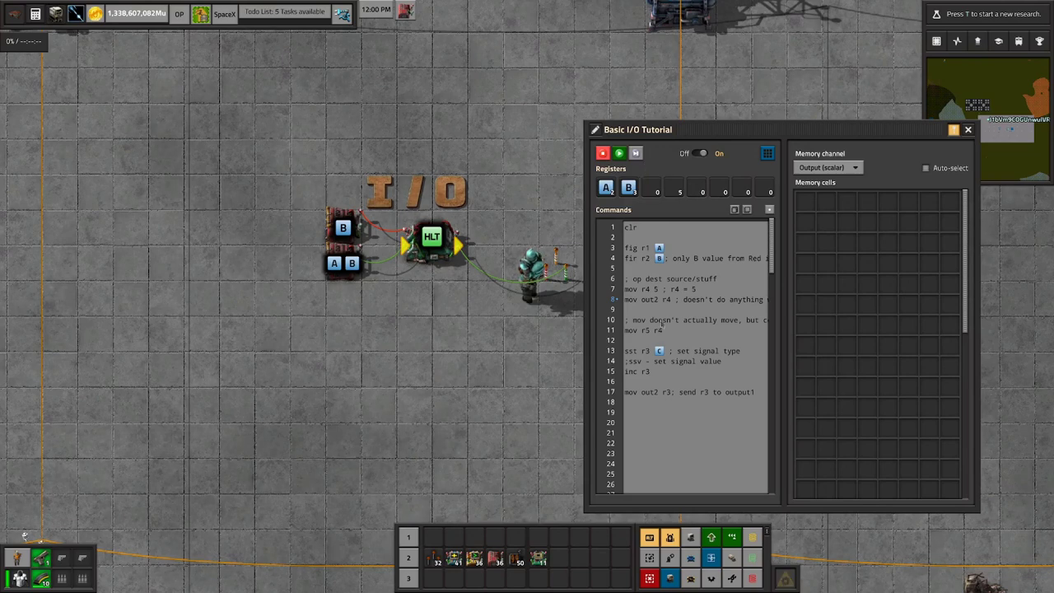
Step: Place the caret just after mov on line 8 in the Commands editor
click(644, 306)
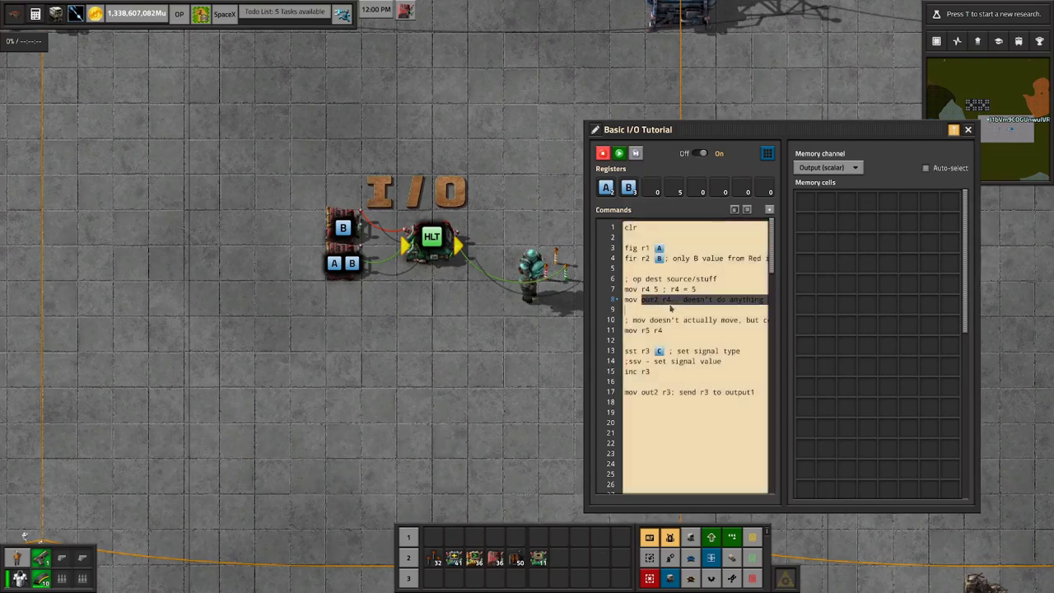
double_click(636, 306)
key(Right)
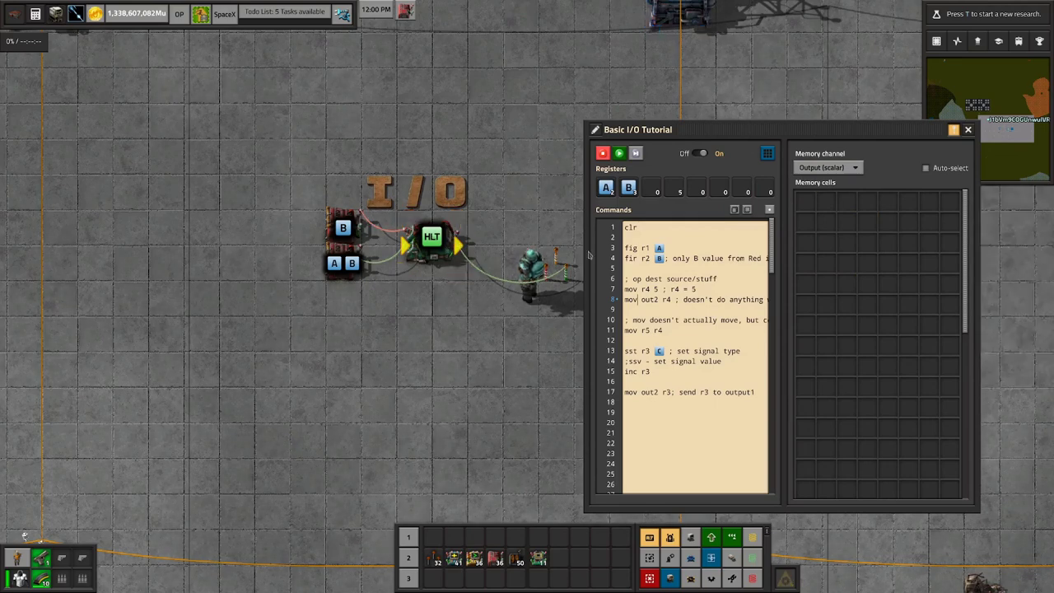
Step: Keep the Output (scalar) channel and highlight mov out2 r4 on line 8
click(842, 169)
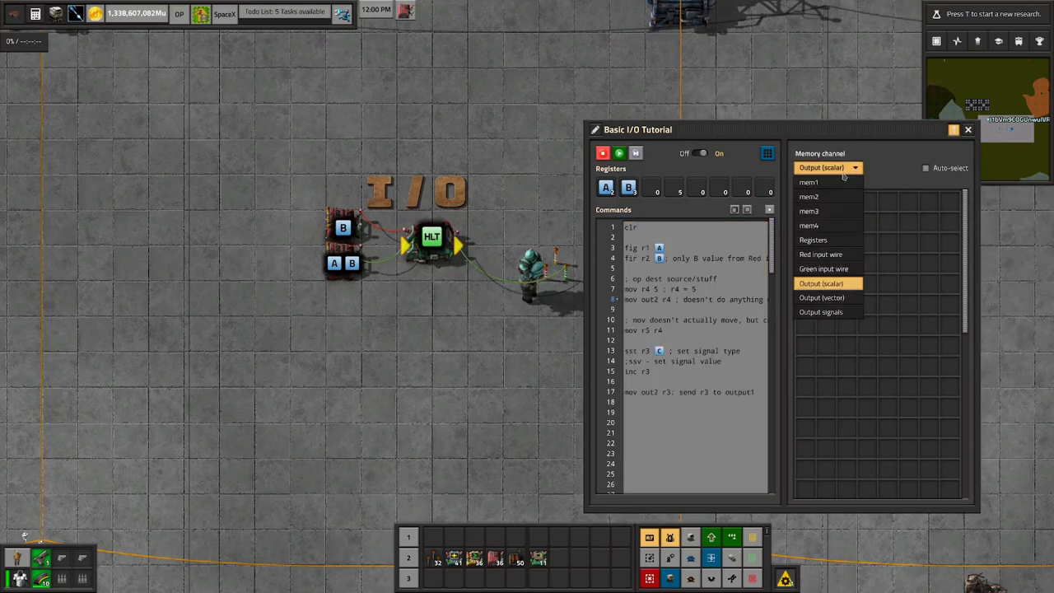
click(820, 288)
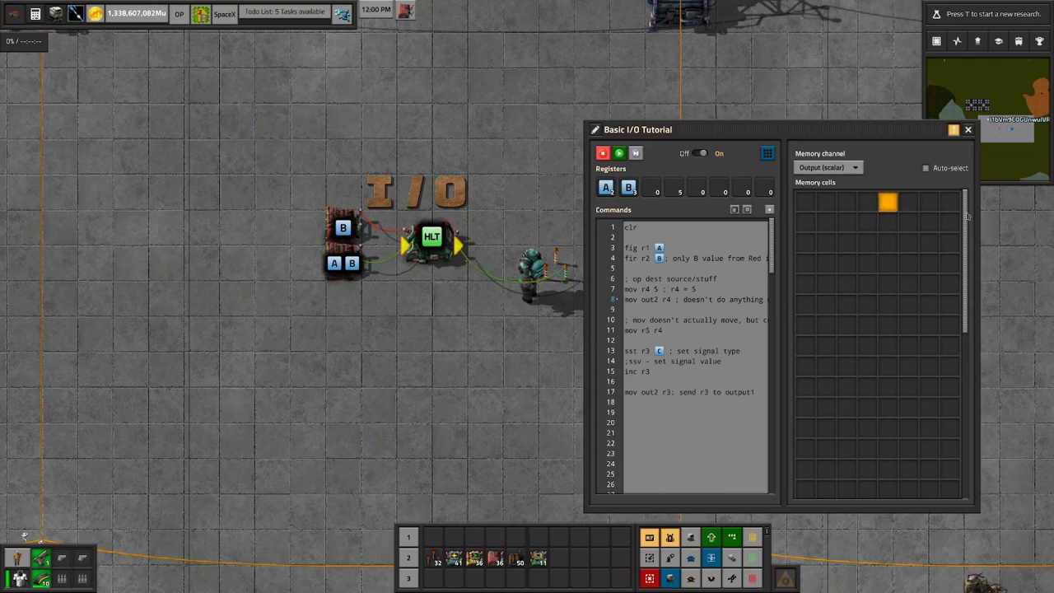
click(626, 304)
drag(626, 302, 673, 300)
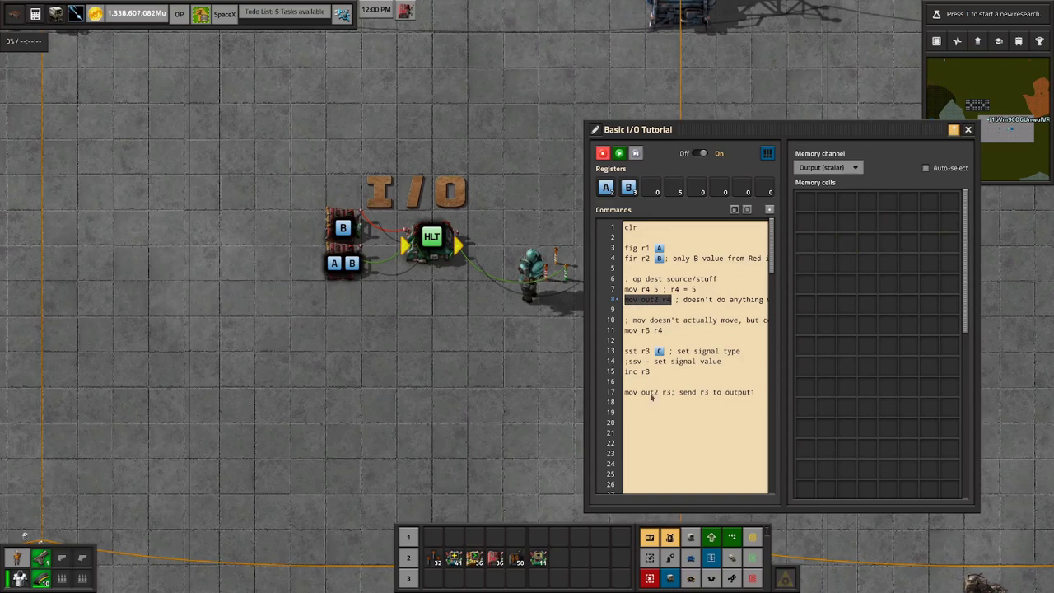
click(666, 294)
drag(625, 303, 635, 303)
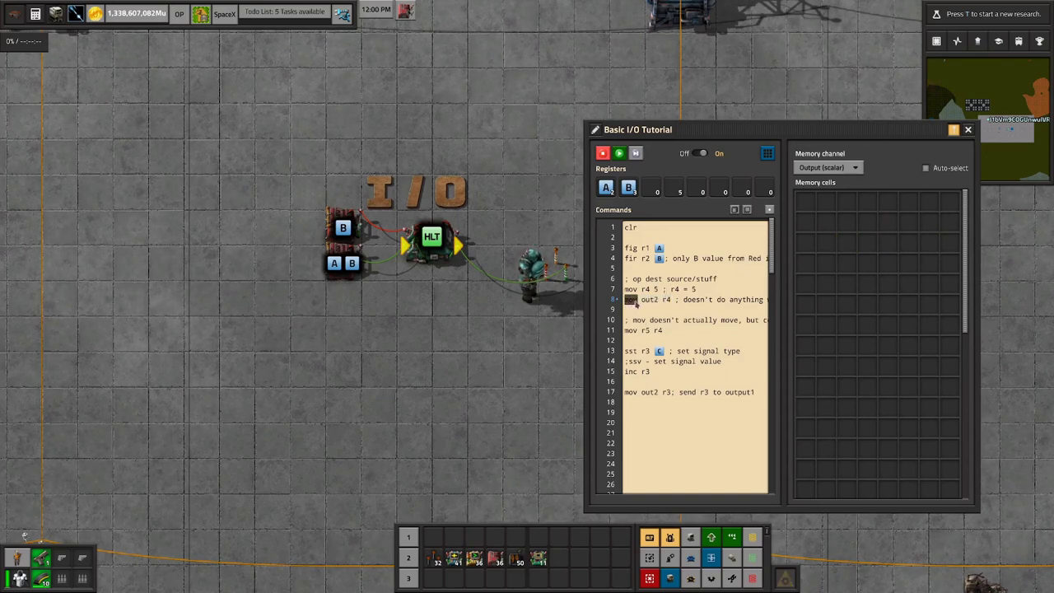
click(646, 304)
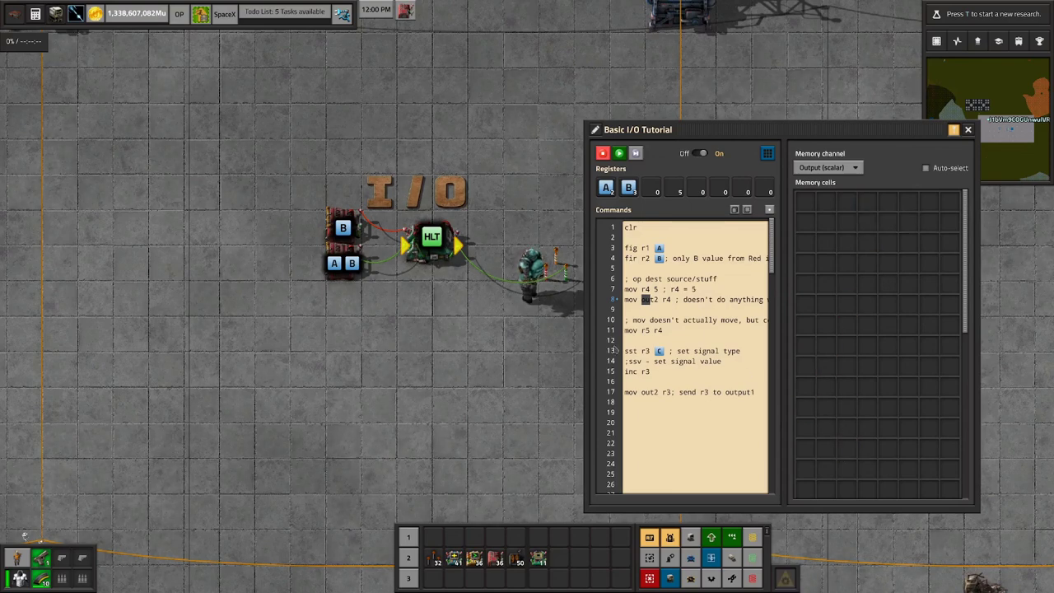
Step: Highlight the out2 destination and r4 source, then step once past line 8
double_click(646, 301)
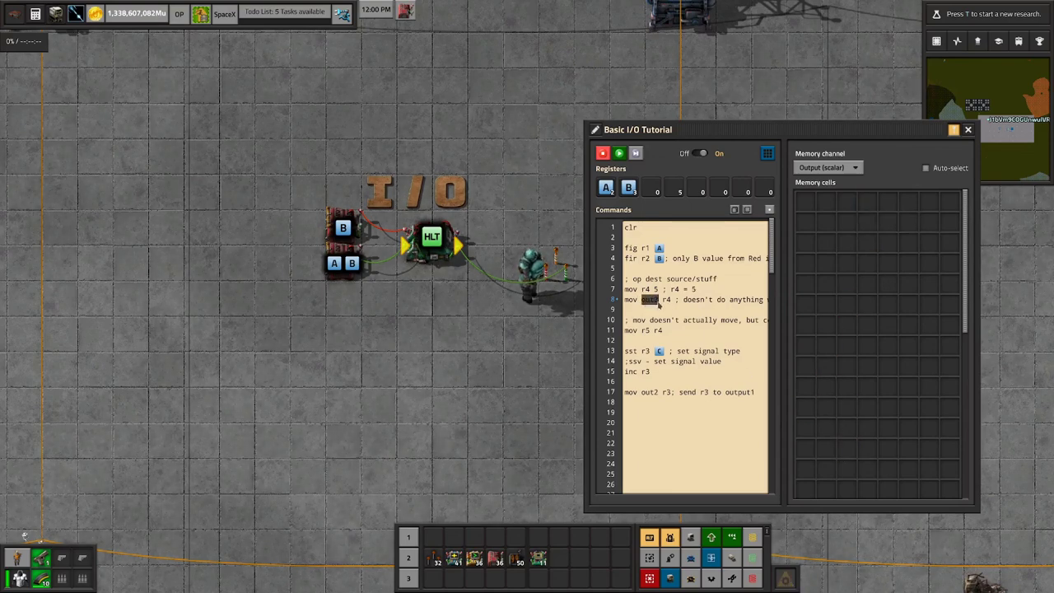
click(657, 301)
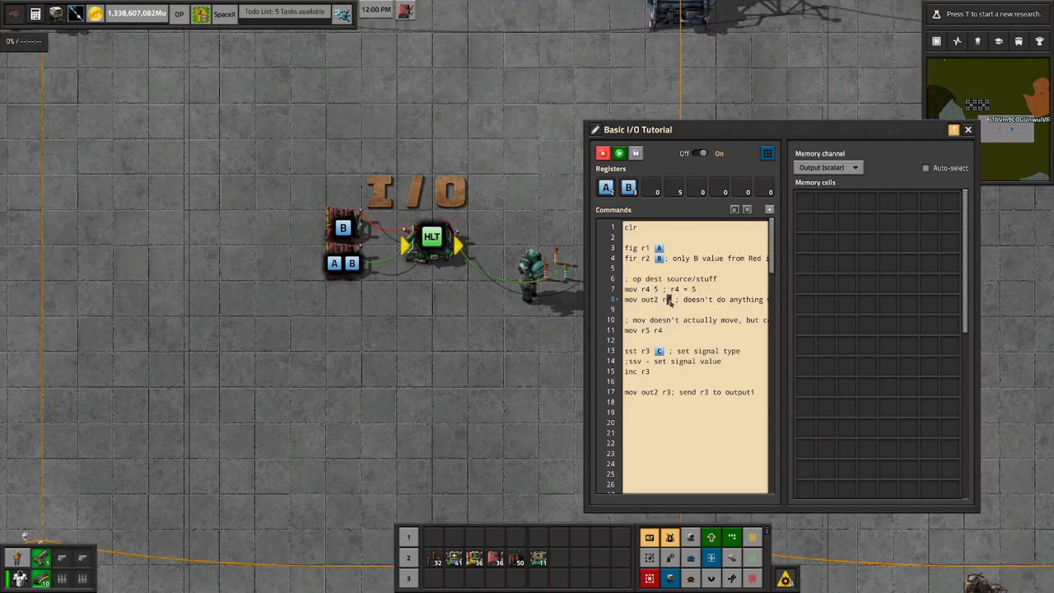
double_click(666, 301)
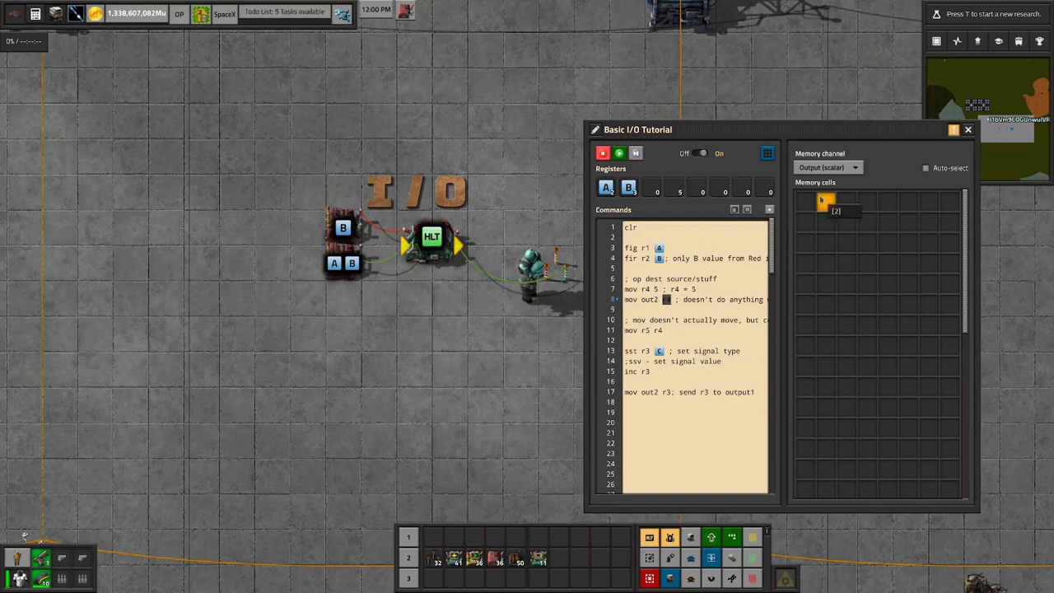
click(635, 153)
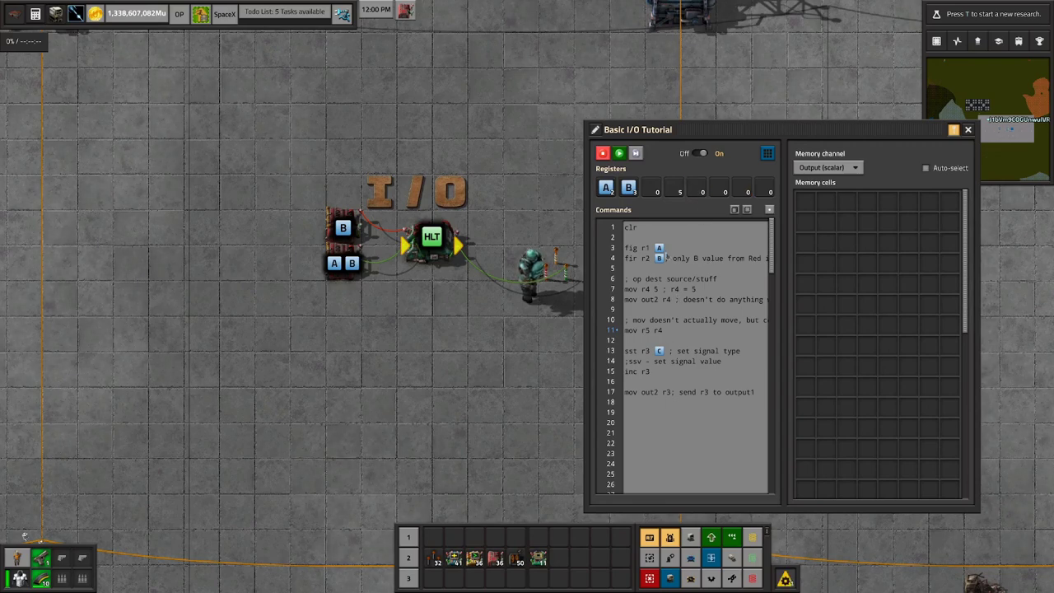
Step: Select mov r5 r4 on line 11 and step once to copy r4 into r5
click(662, 332)
mouse_move(662, 332)
mouse_down()
mouse_move(629, 332)
mouse_move(663, 333)
mouse_up()
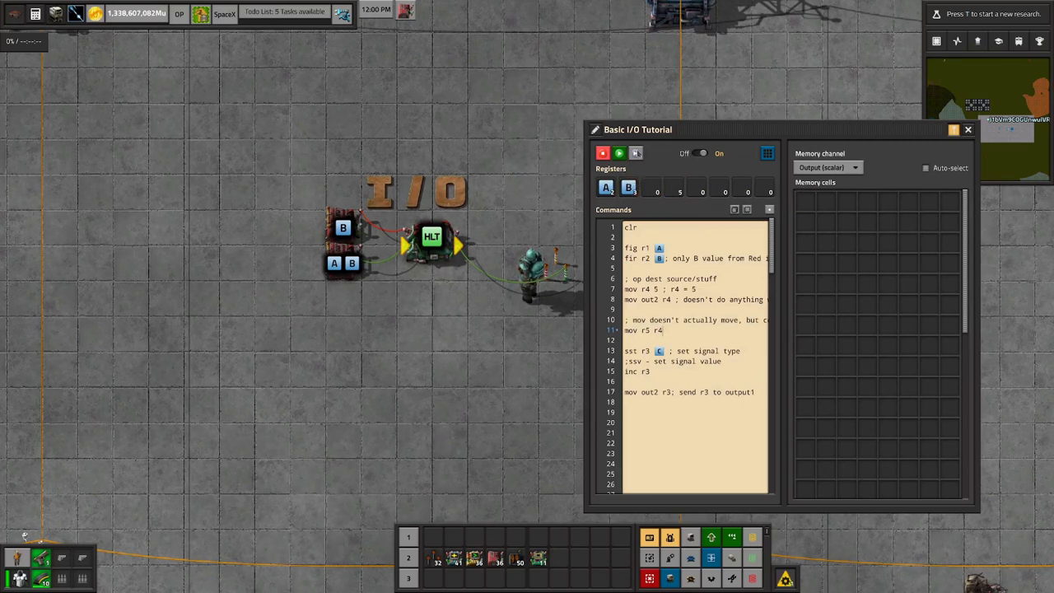
click(679, 191)
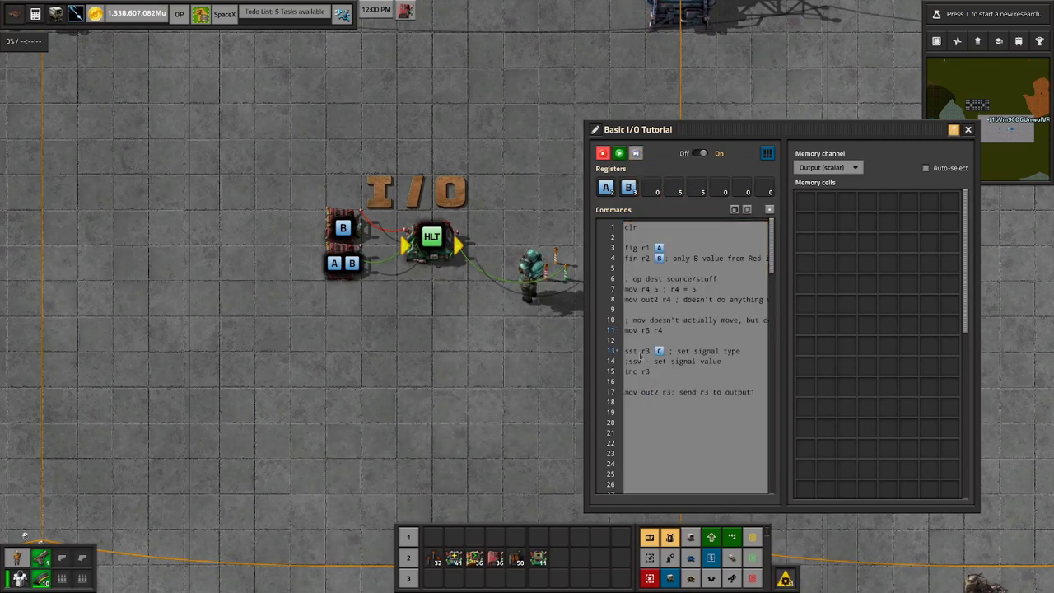
Step: Highlight mov r5 r4 on line 11 and parts of the r4 = 5 comment on line 7
drag(629, 333, 662, 331)
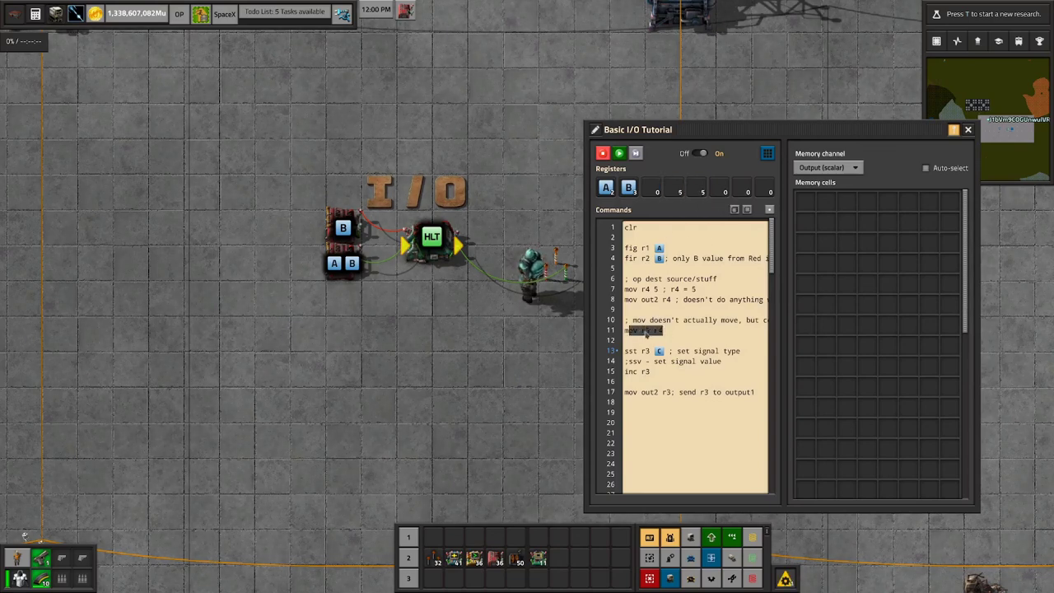
drag(645, 333, 664, 333)
double_click(674, 289)
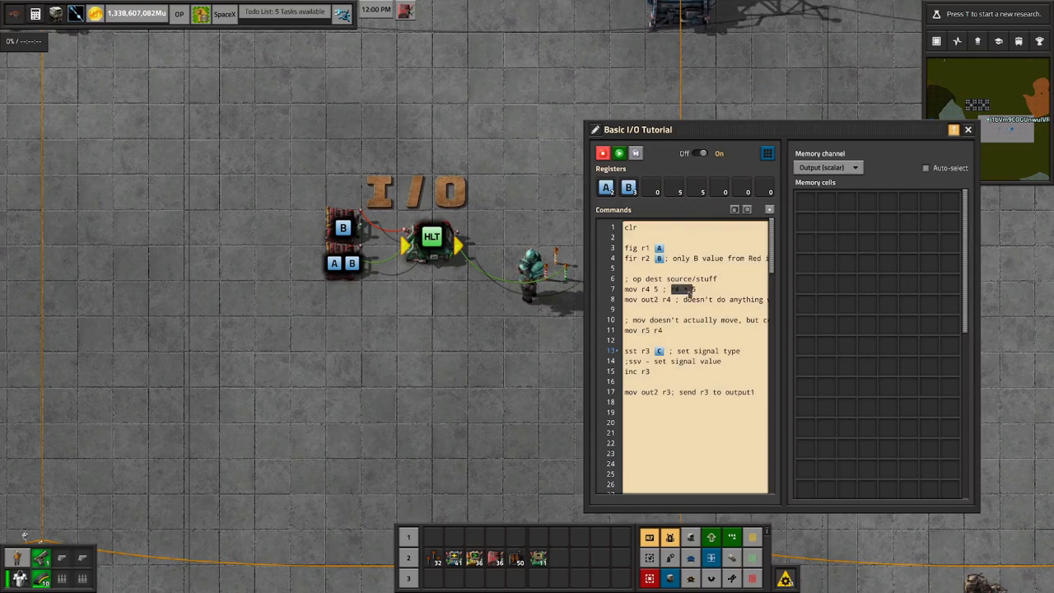
click(679, 290)
double_click(686, 290)
click(684, 294)
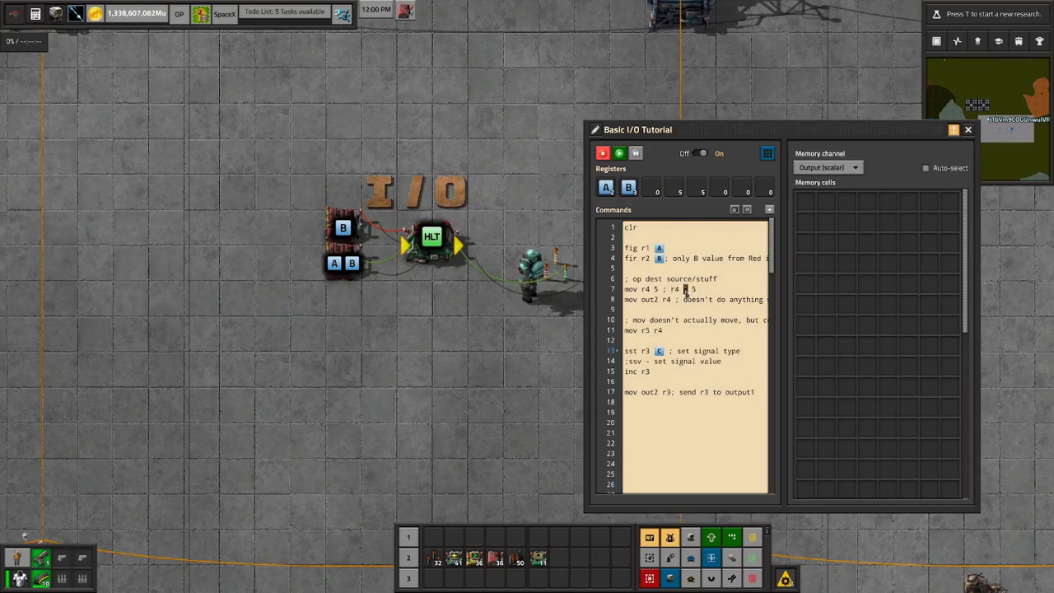
mouse_move(694, 189)
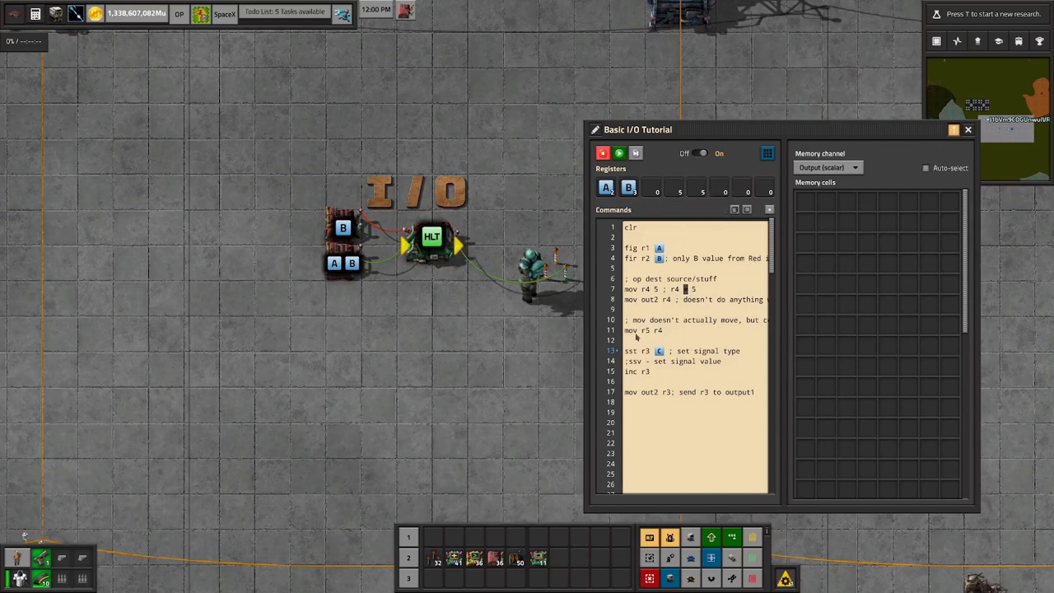
Step: Reselect mov r5 r4, re-highlight the = in the r4 = 5 comment, caret at line 11's end
drag(663, 331, 628, 333)
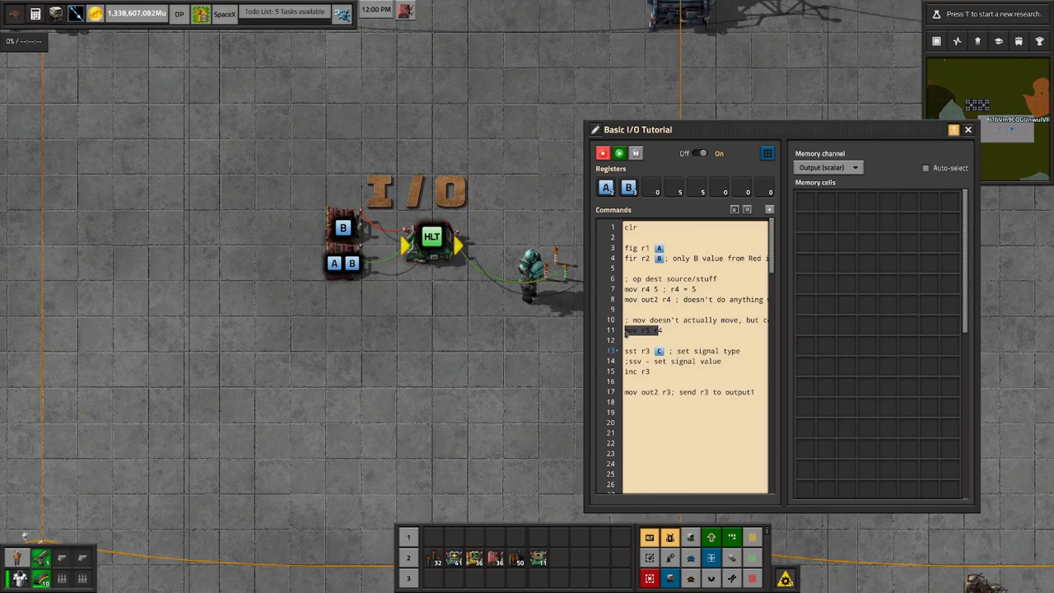
click(627, 333)
double_click(684, 289)
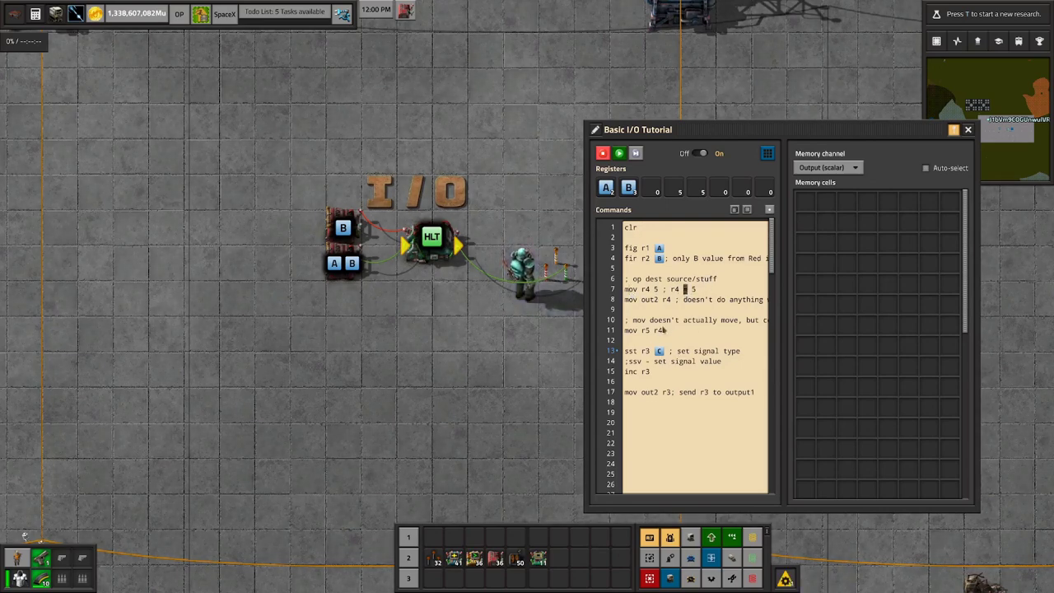
mouse_move(680, 191)
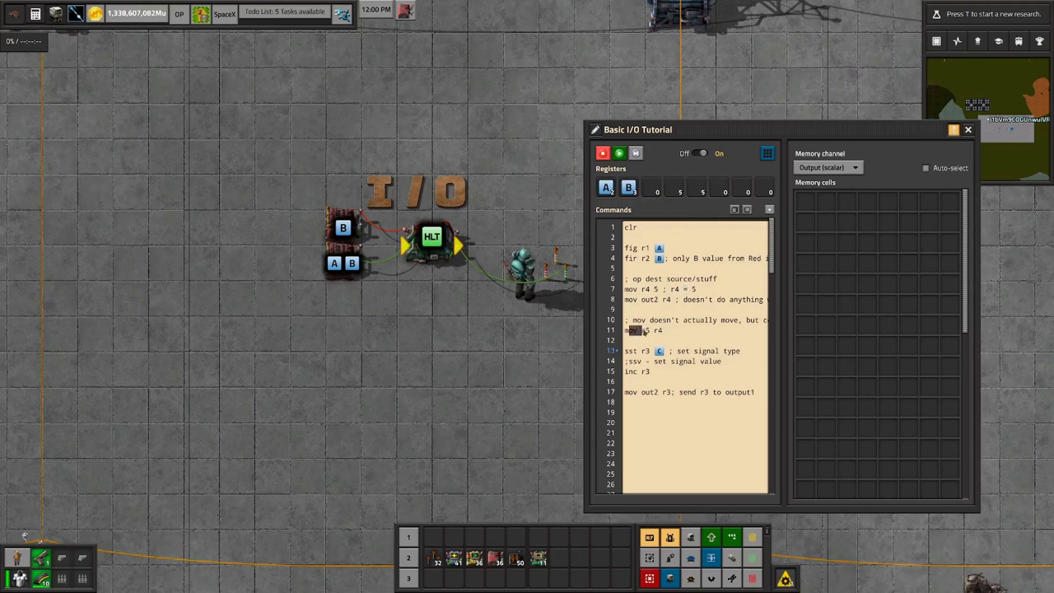
click(696, 330)
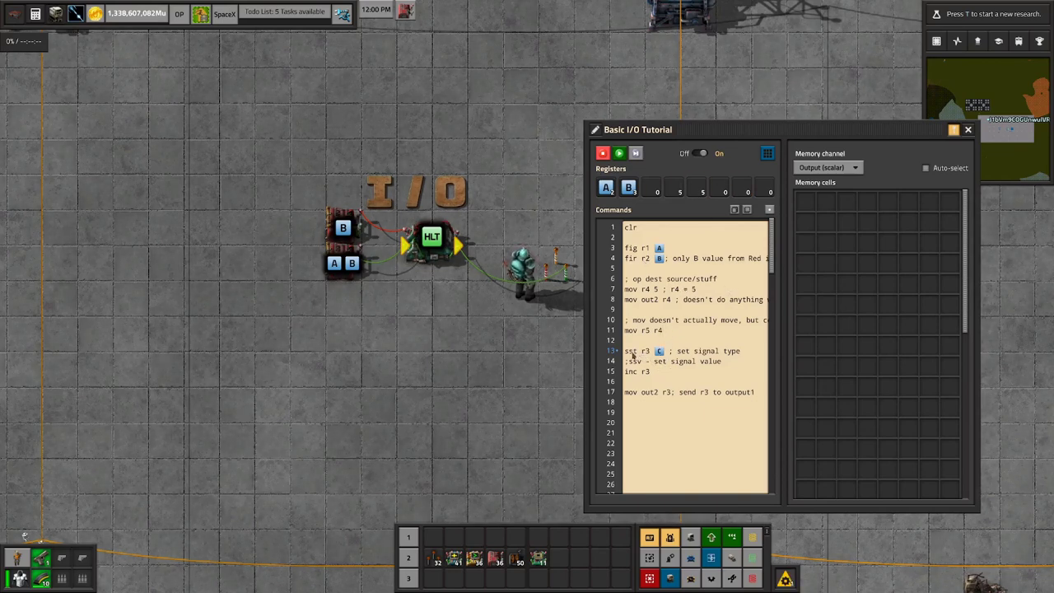
drag(634, 351, 748, 351)
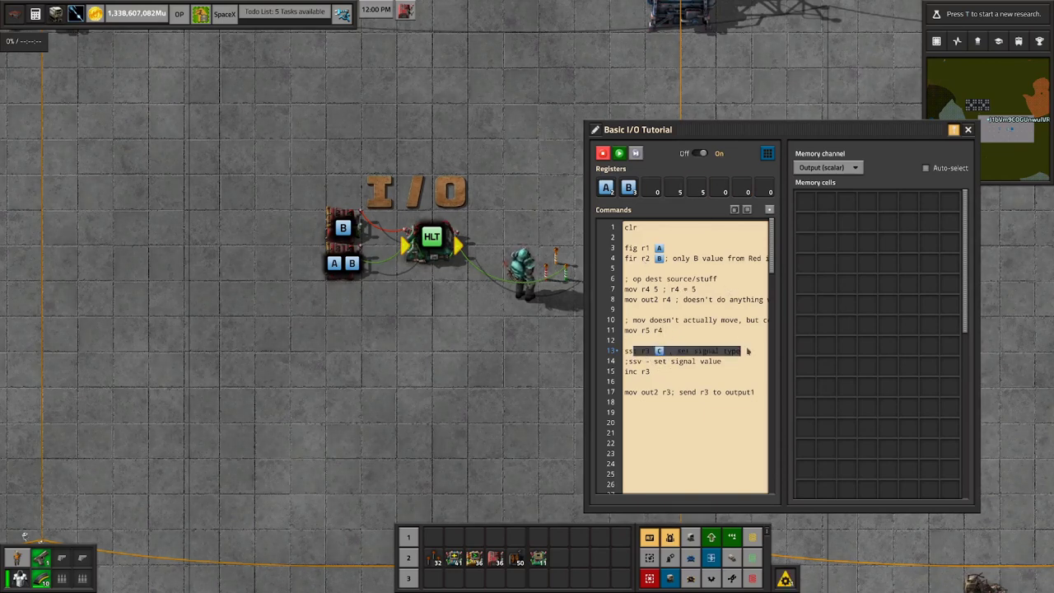
click(673, 188)
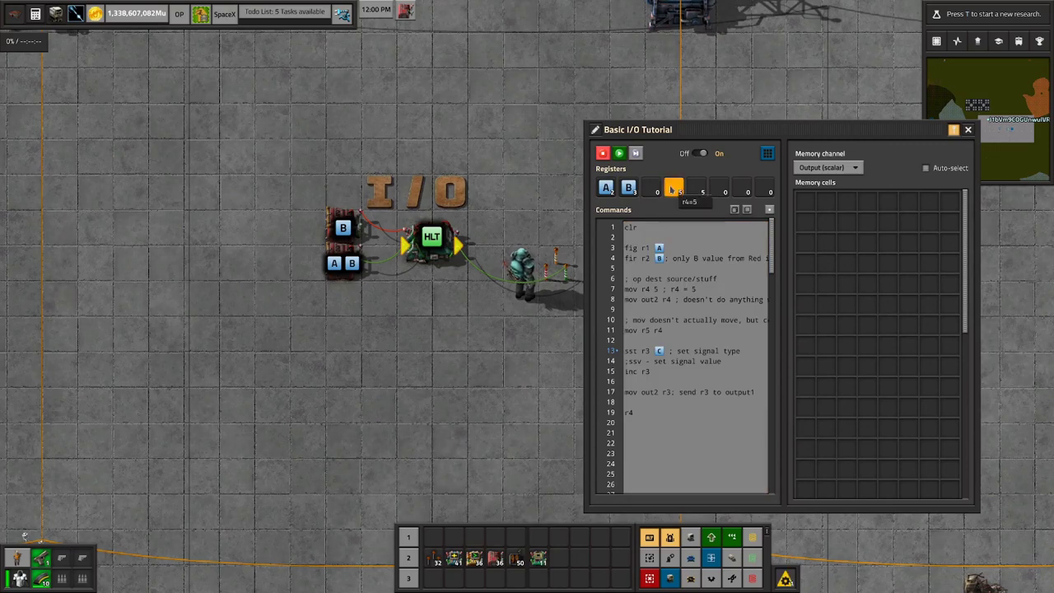
click(648, 413)
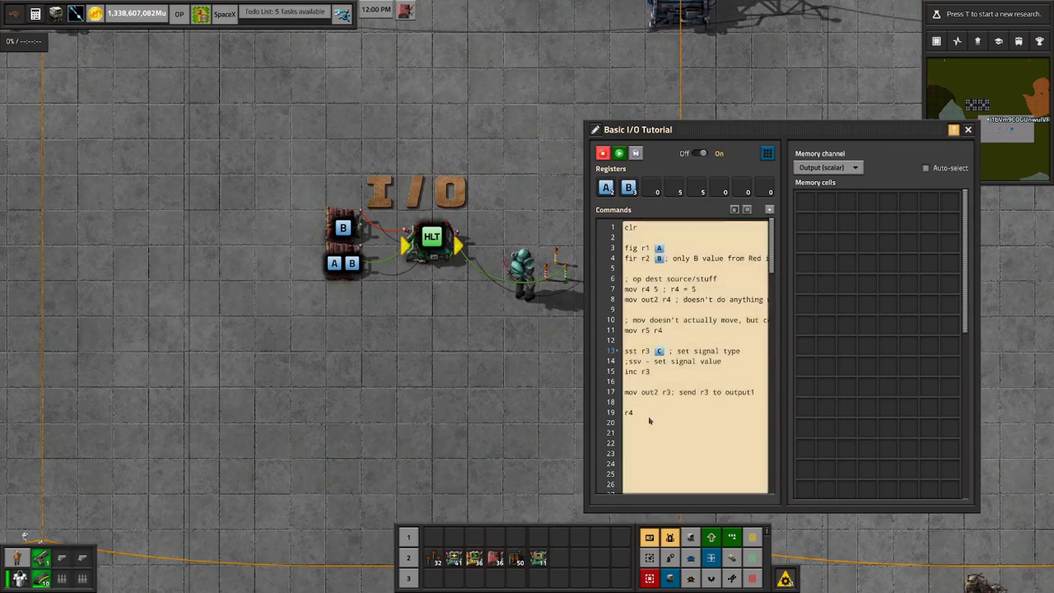
click(725, 190)
click(702, 189)
click(675, 193)
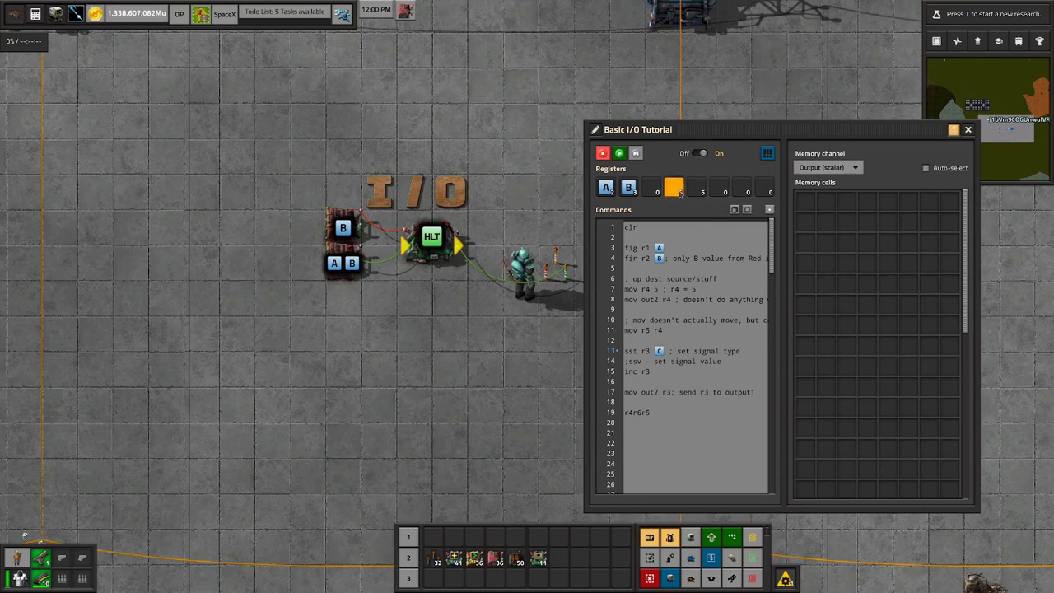
click(703, 189)
click(702, 189)
click(702, 189)
click(702, 190)
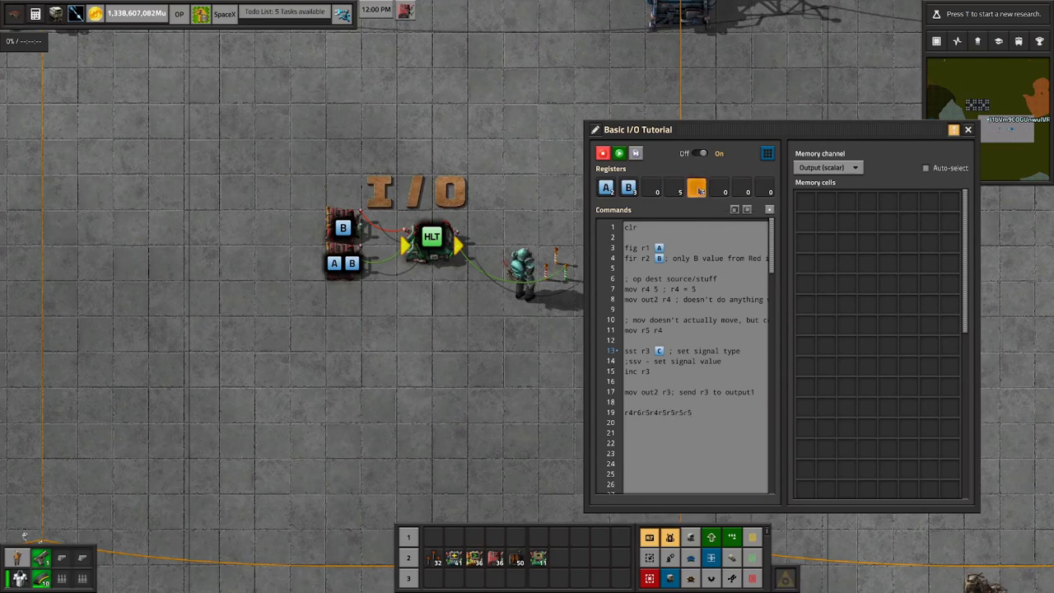
click(648, 415)
drag(648, 415, 619, 420)
click(705, 416)
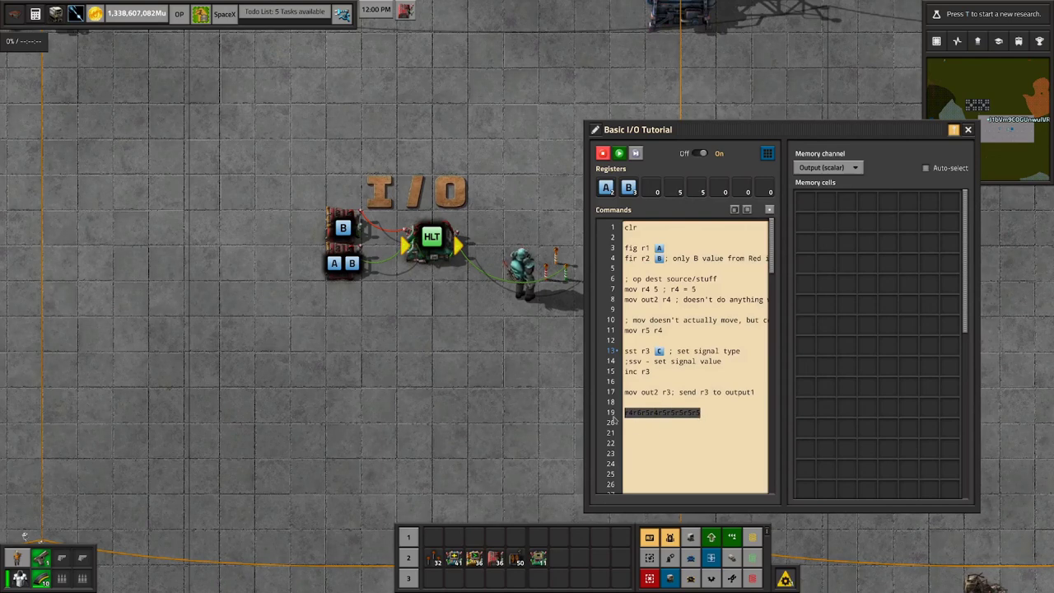
key(BackSpace)
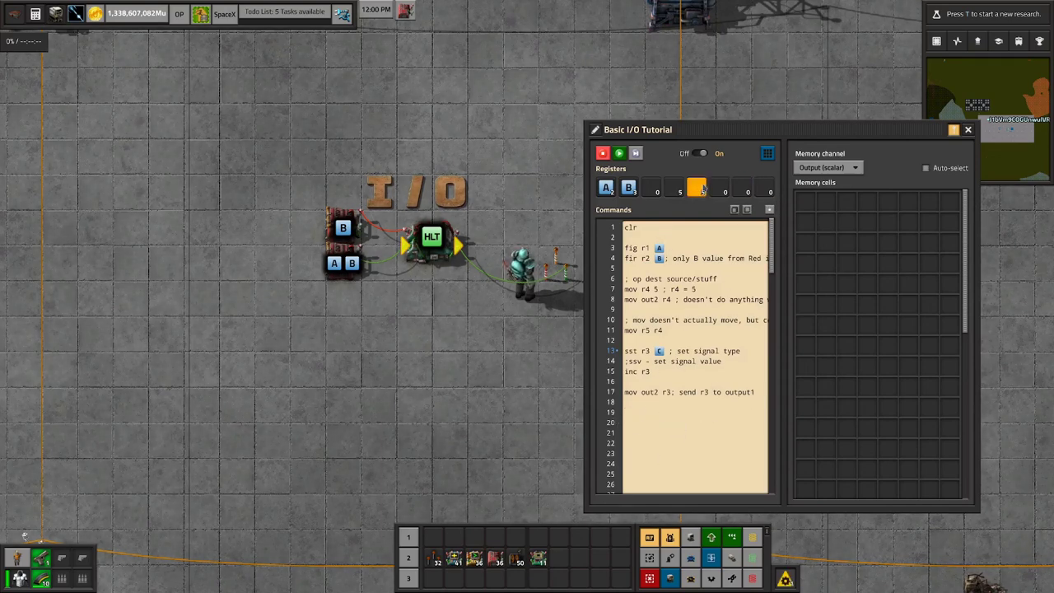
click(771, 190)
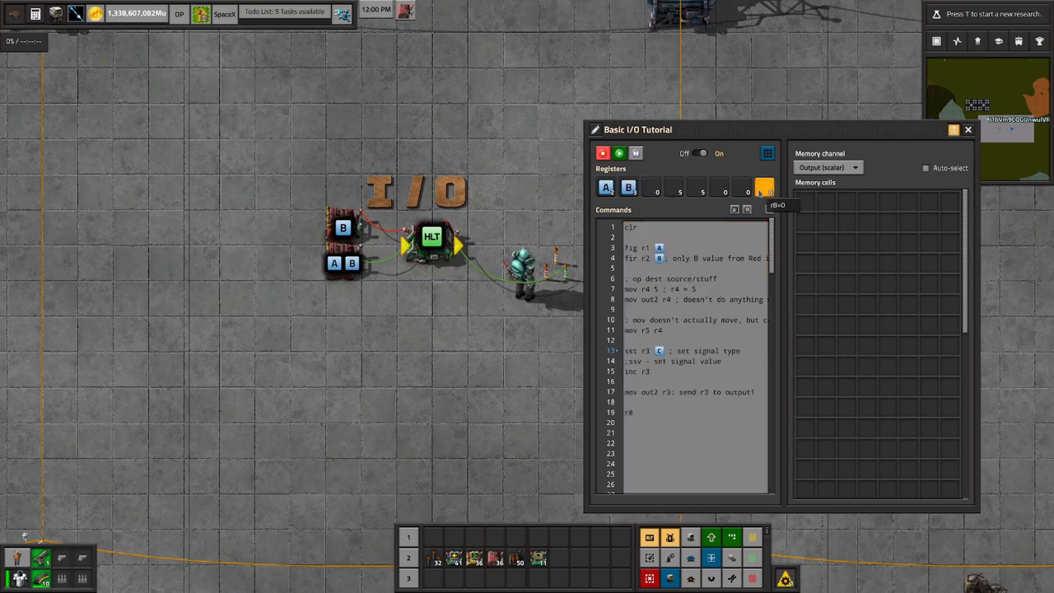
click(680, 189)
click(657, 189)
click(670, 426)
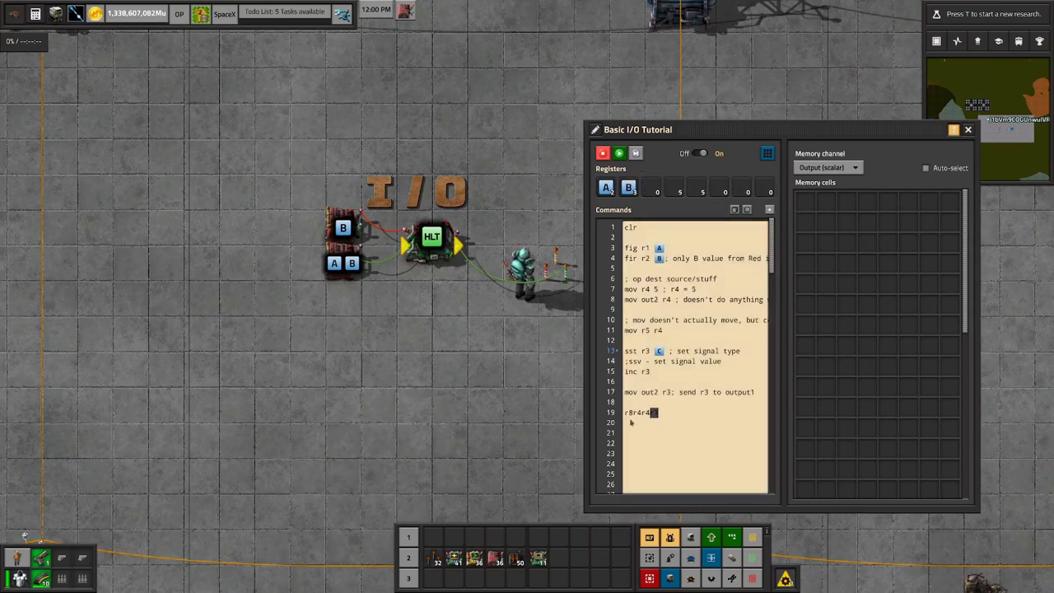
double_click(641, 412)
key(BackSpace)
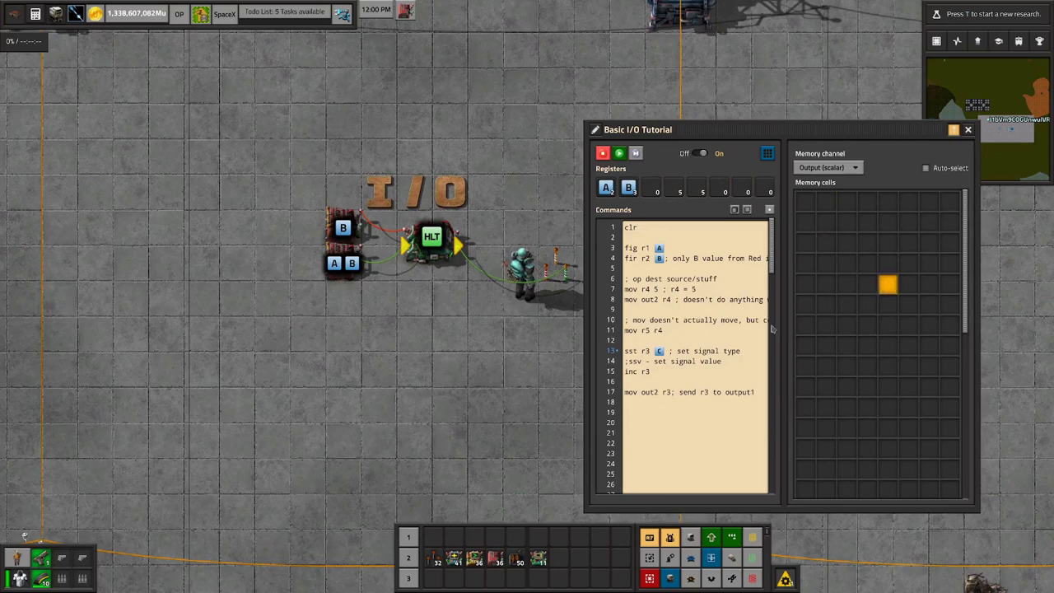
Step: Highlight the set signal type comment beside sst r3 C on line 13
click(627, 355)
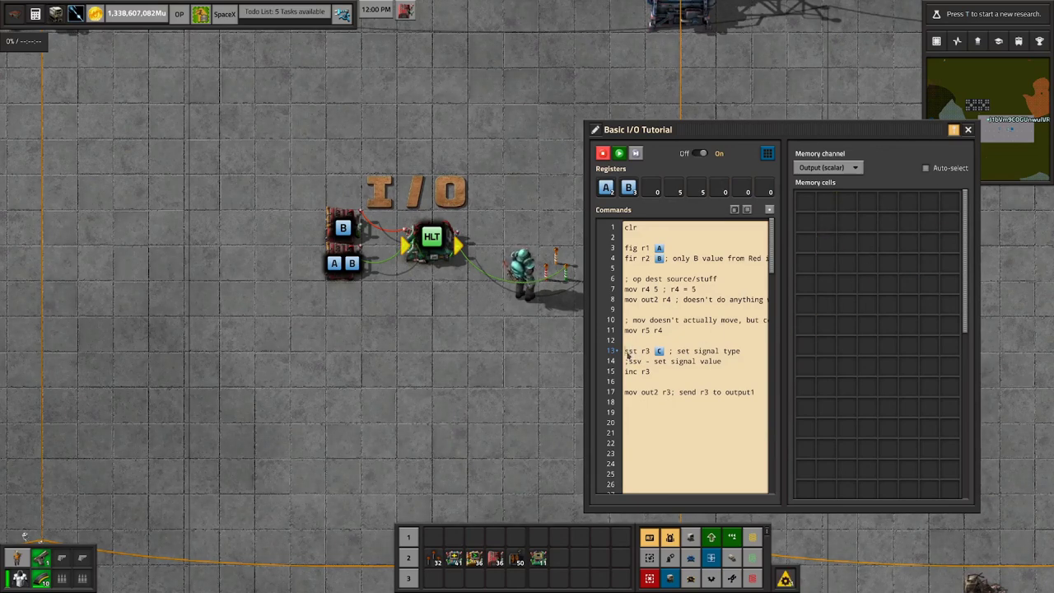
drag(738, 352, 655, 354)
click(654, 354)
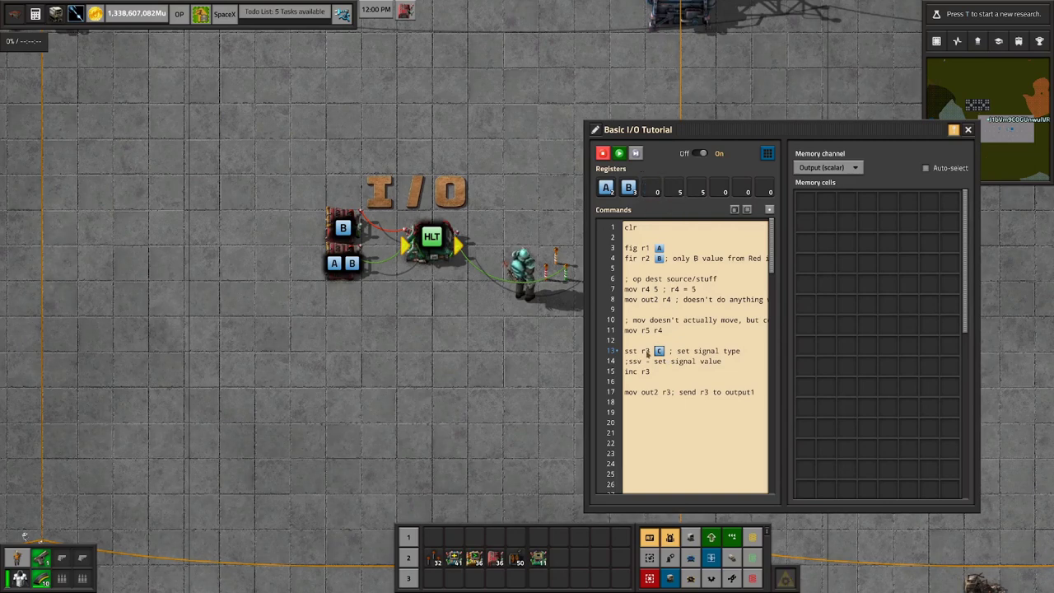
Step: Step through sst r3 C and inc r3 so register r3 becomes 1
click(635, 153)
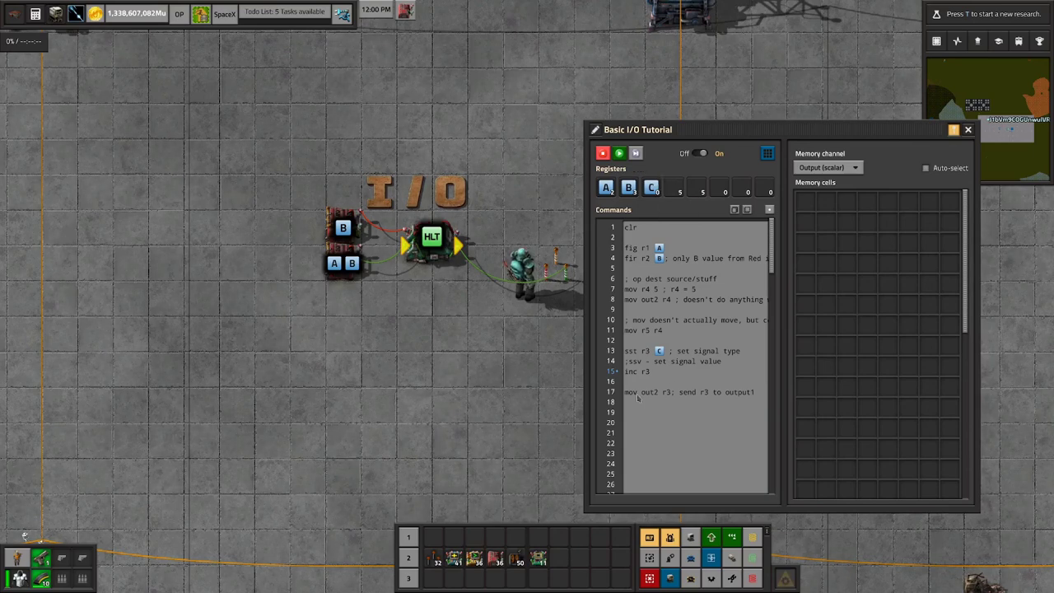
drag(639, 396, 742, 393)
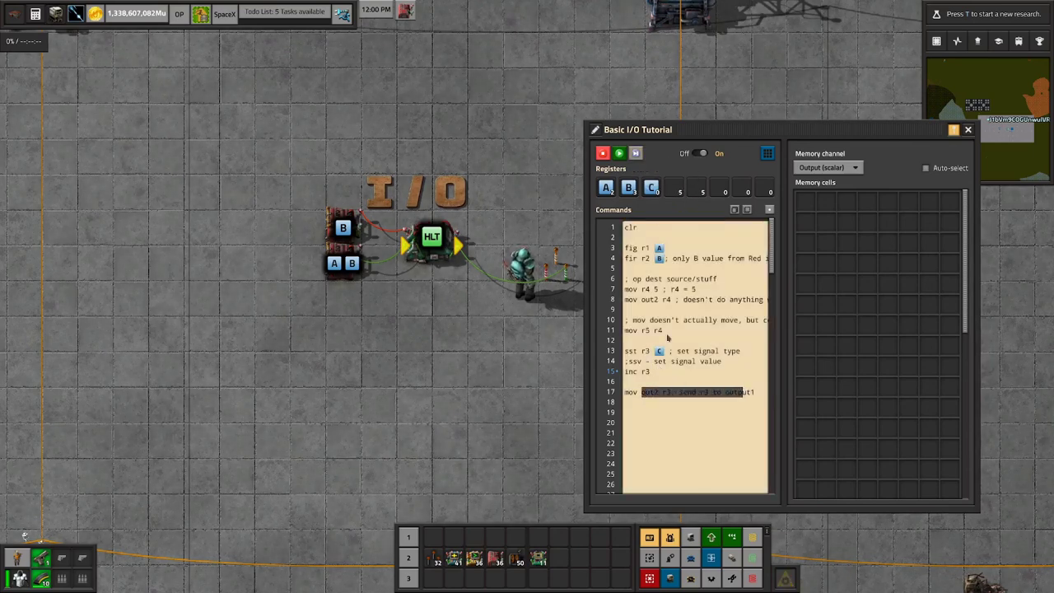
mouse_move(655, 192)
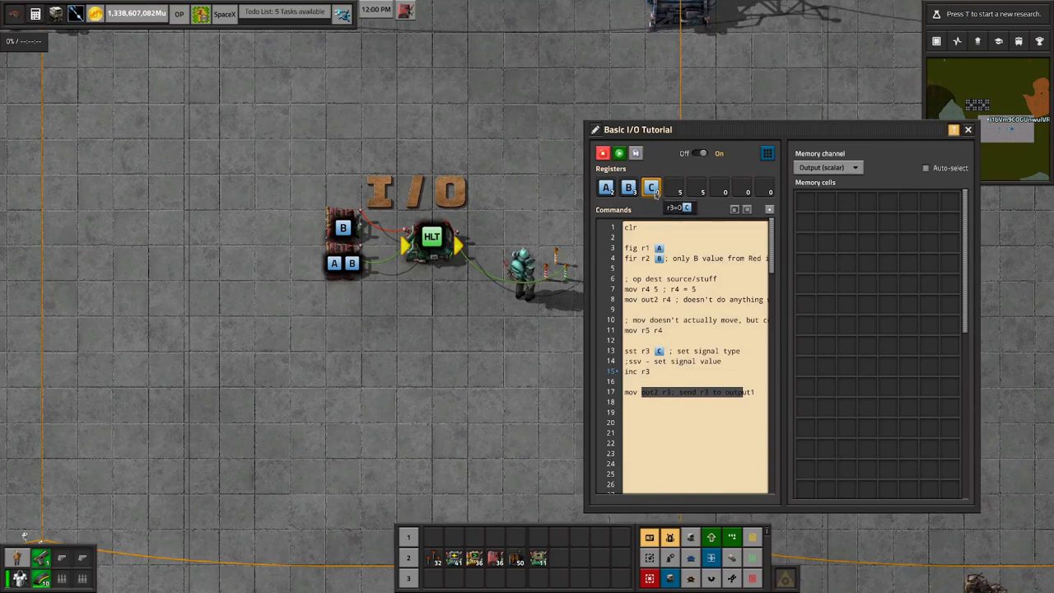
click(655, 194)
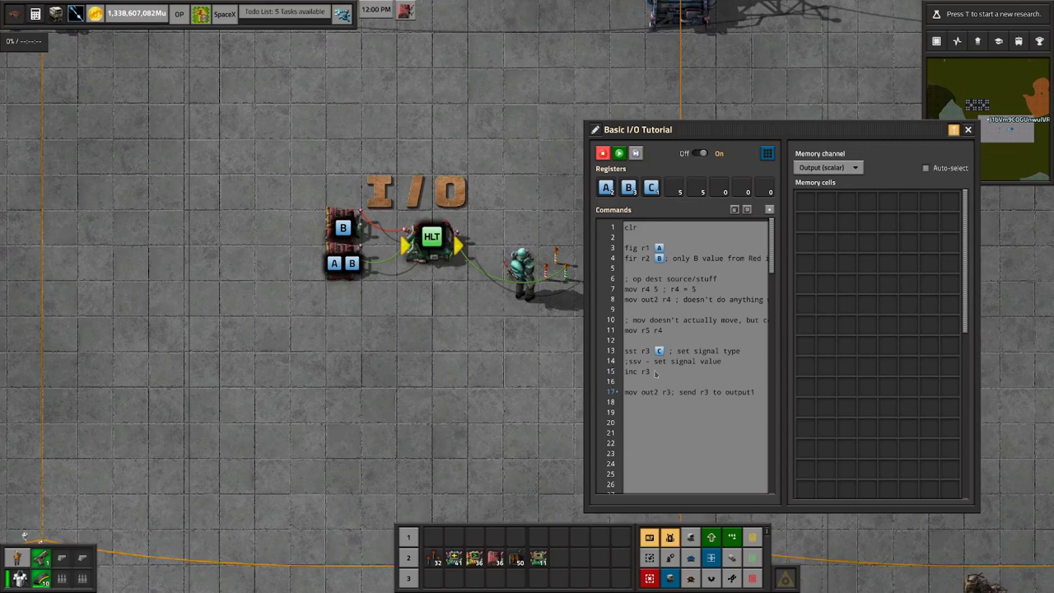
Step: Append the comment '; ++' after inc r3 on line 15 and check r3 holds C=1
drag(656, 374, 634, 372)
click(625, 371)
click(663, 372)
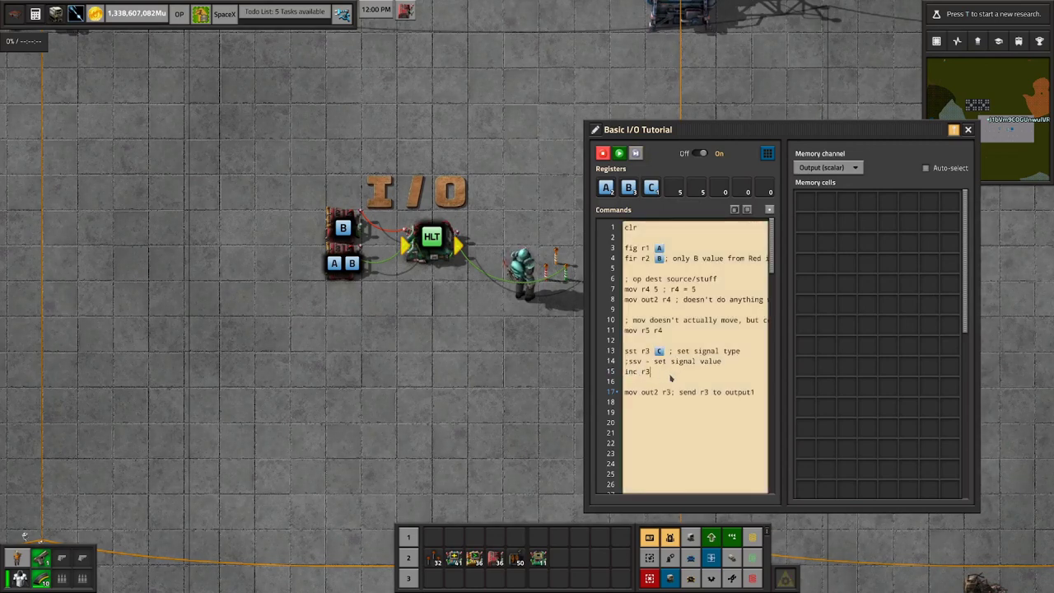
text(;)
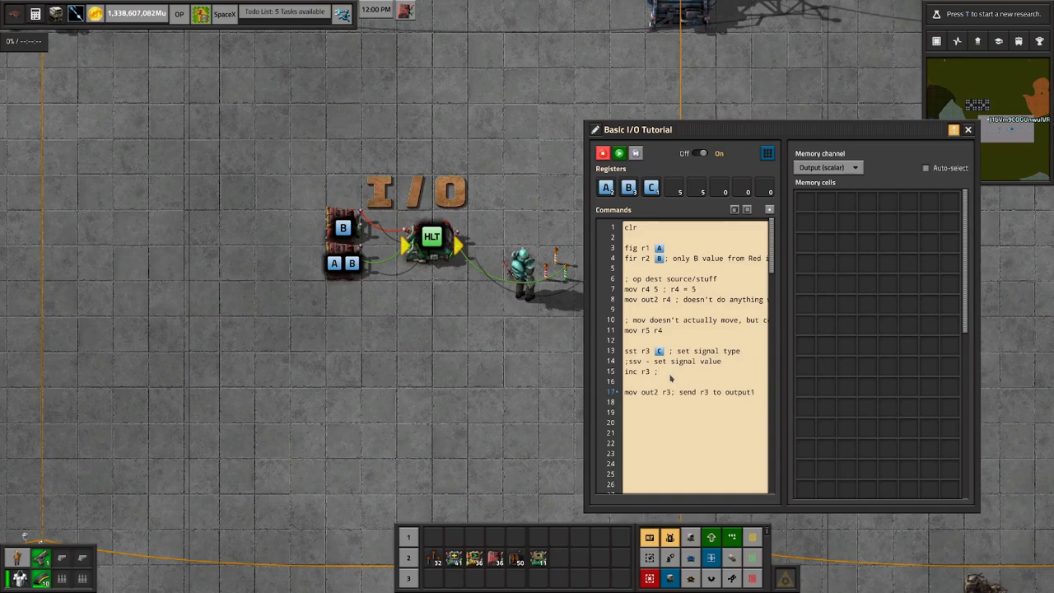
text( ++)
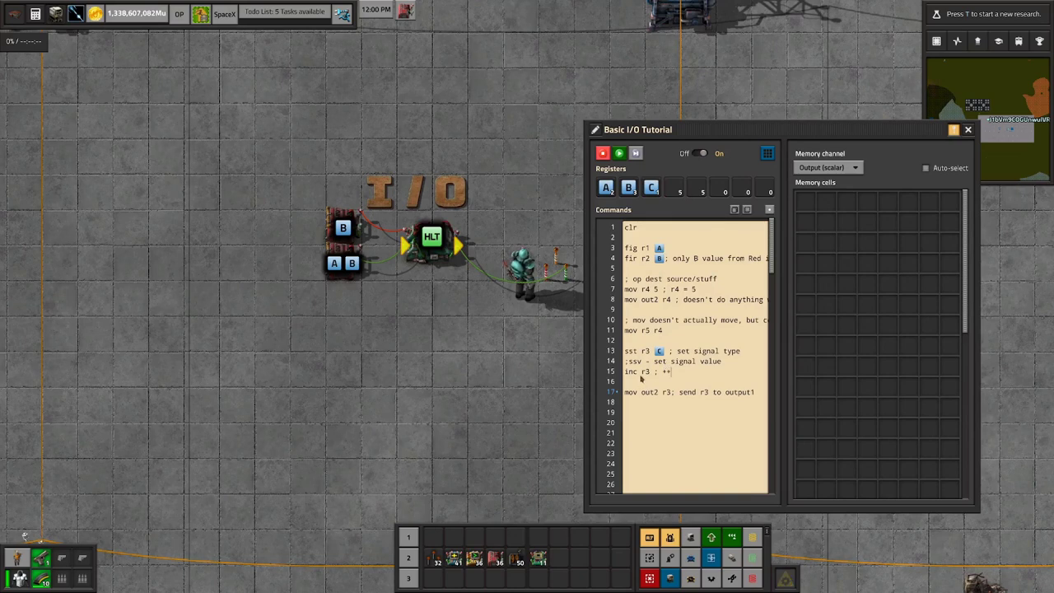
drag(627, 371, 651, 371)
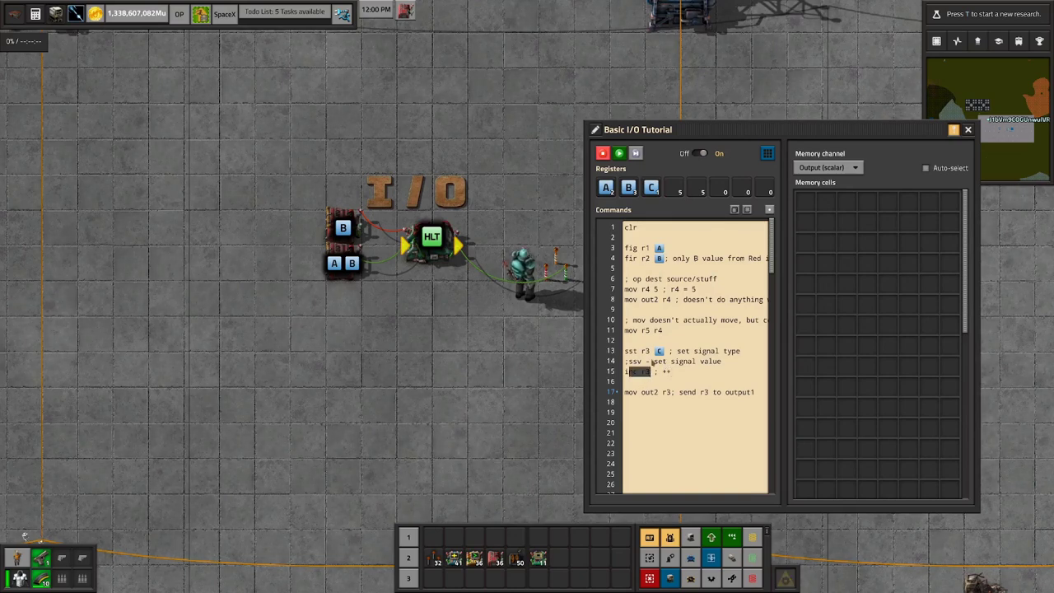
mouse_move(657, 192)
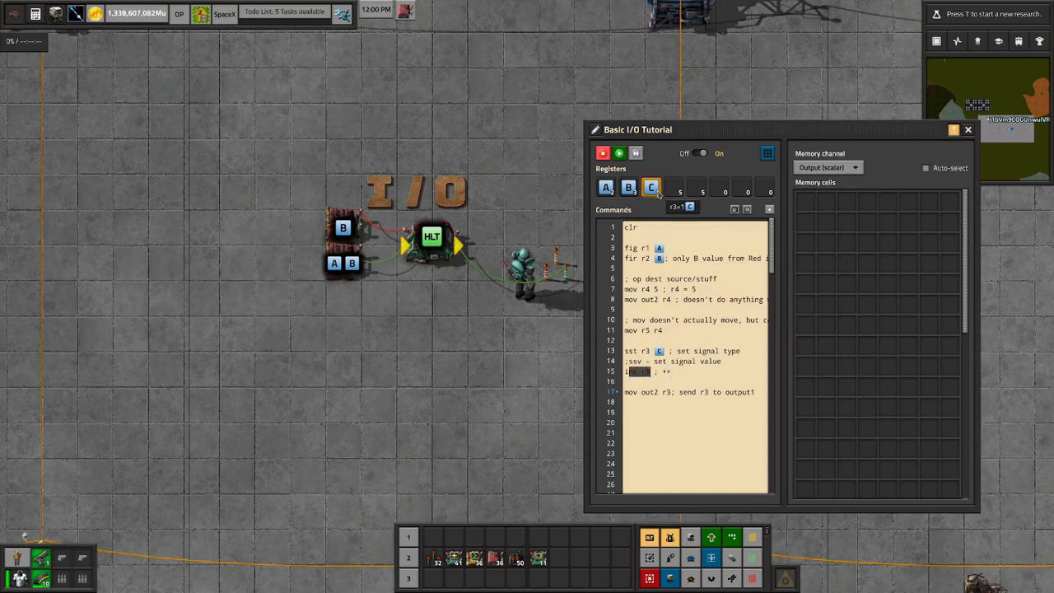
click(656, 373)
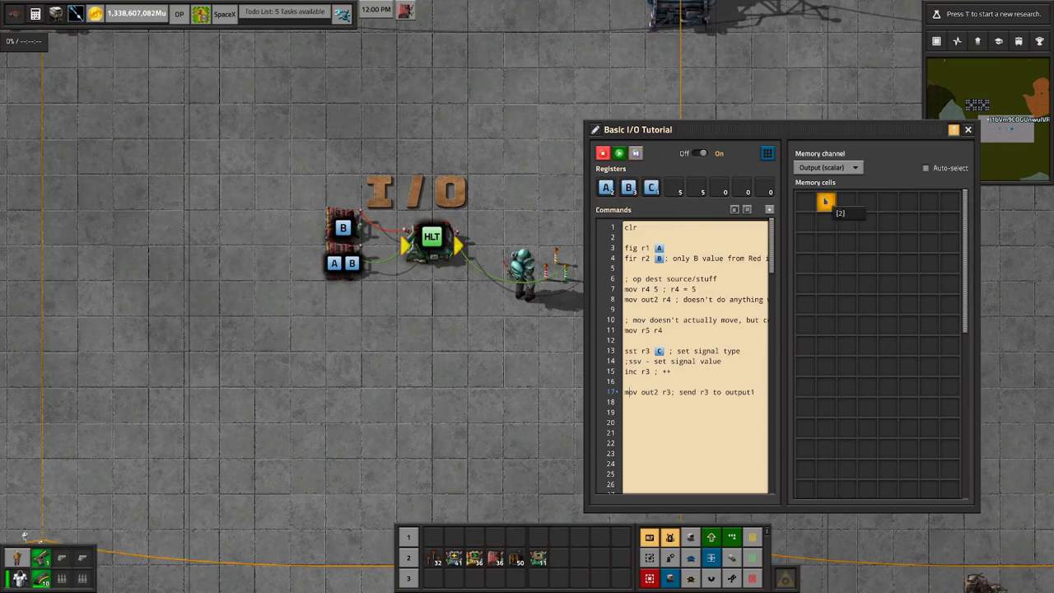
Step: Run the fCPU program and select the mov out2 r3 instruction on line 17
click(633, 153)
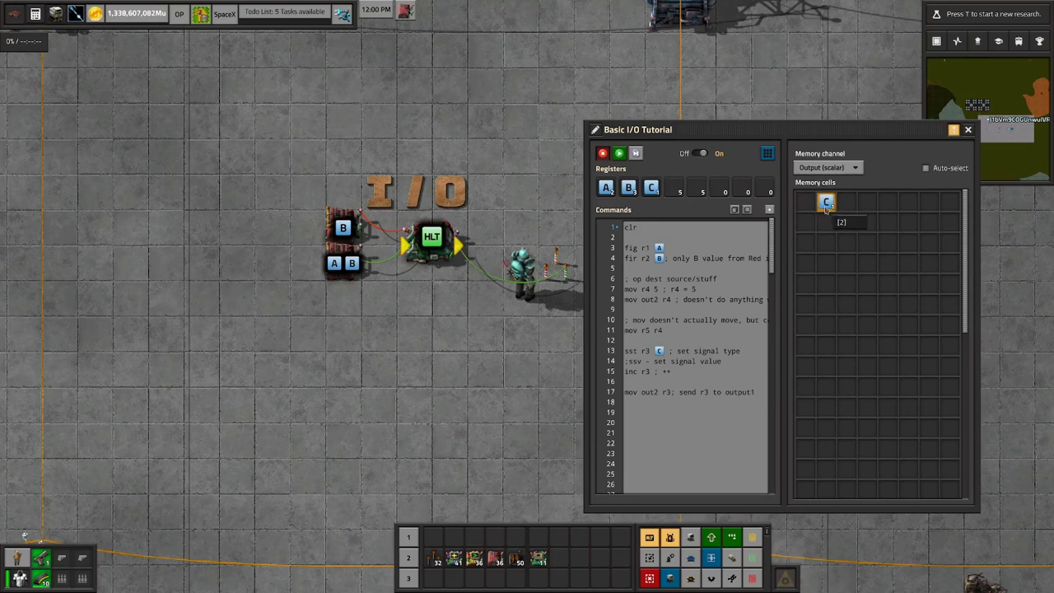
click(627, 395)
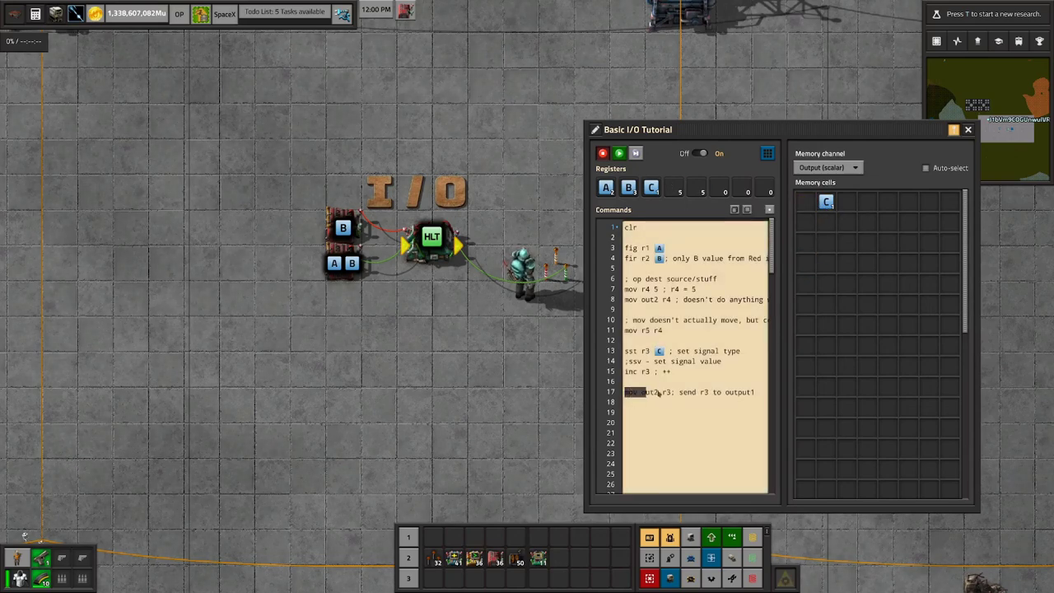
drag(626, 395, 766, 397)
click(663, 397)
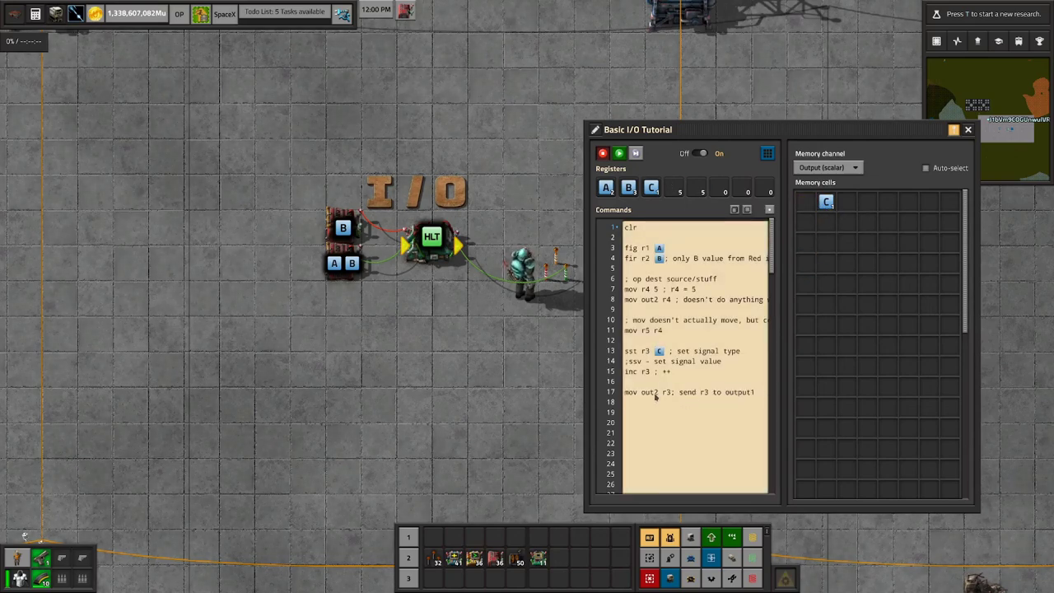
Step: Highlight out2 and r3 on line 17 to show r3 being sent to the output
drag(655, 396, 659, 395)
double_click(656, 395)
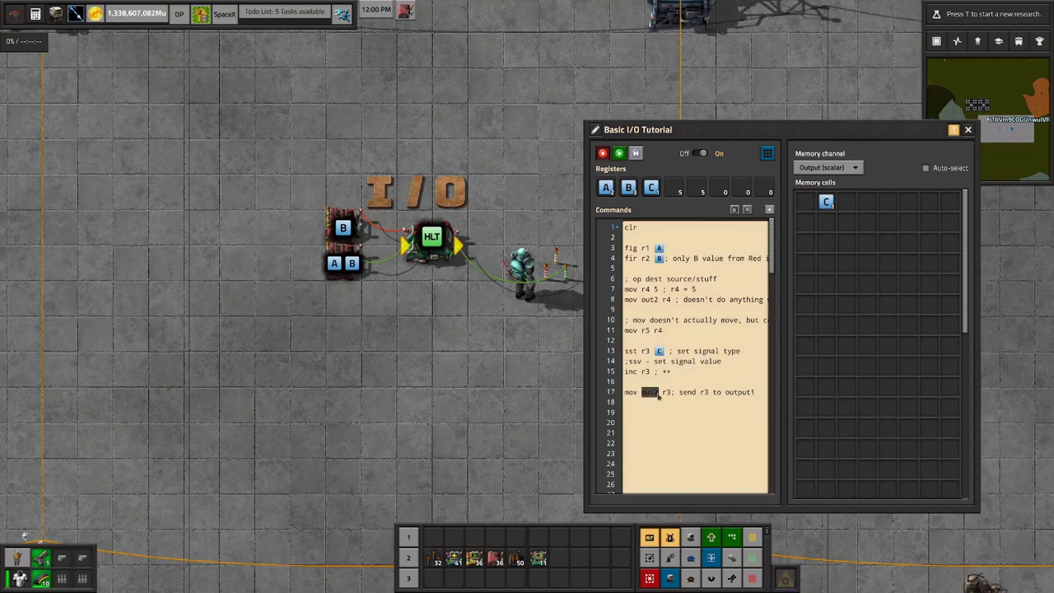
click(657, 397)
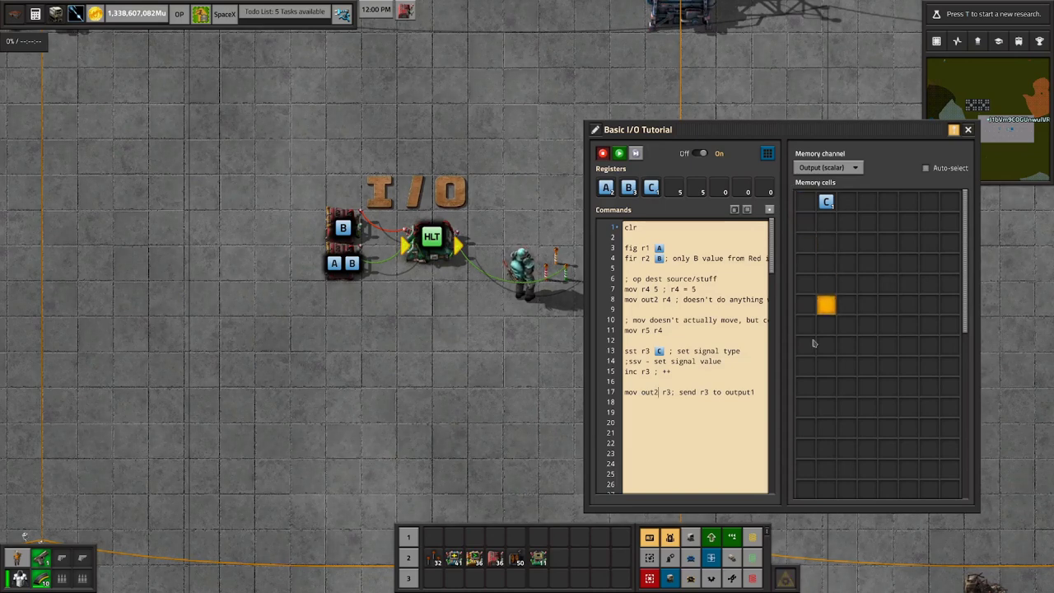
drag(662, 395, 669, 396)
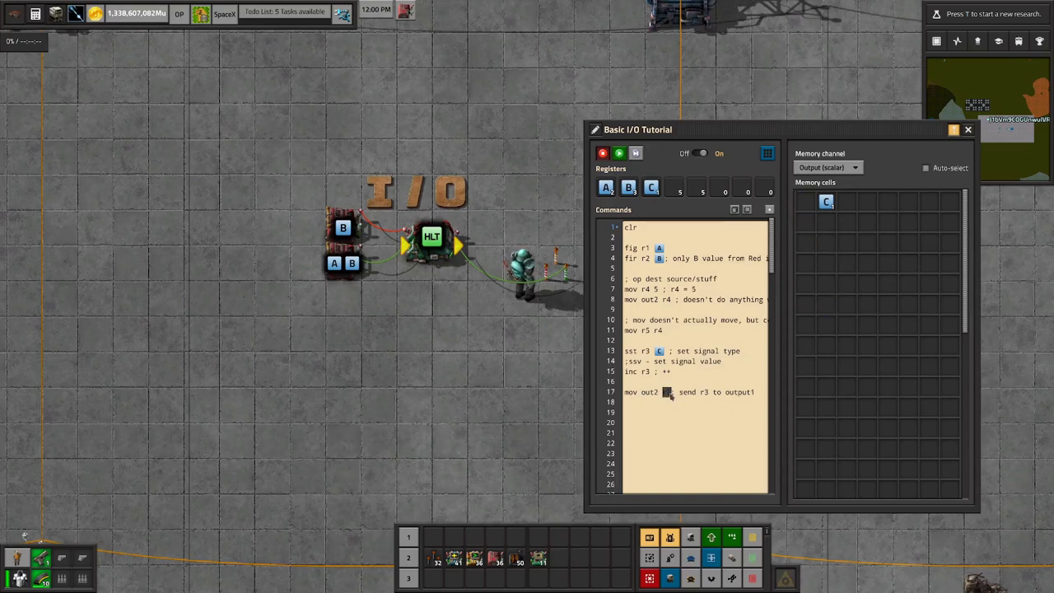
click(757, 396)
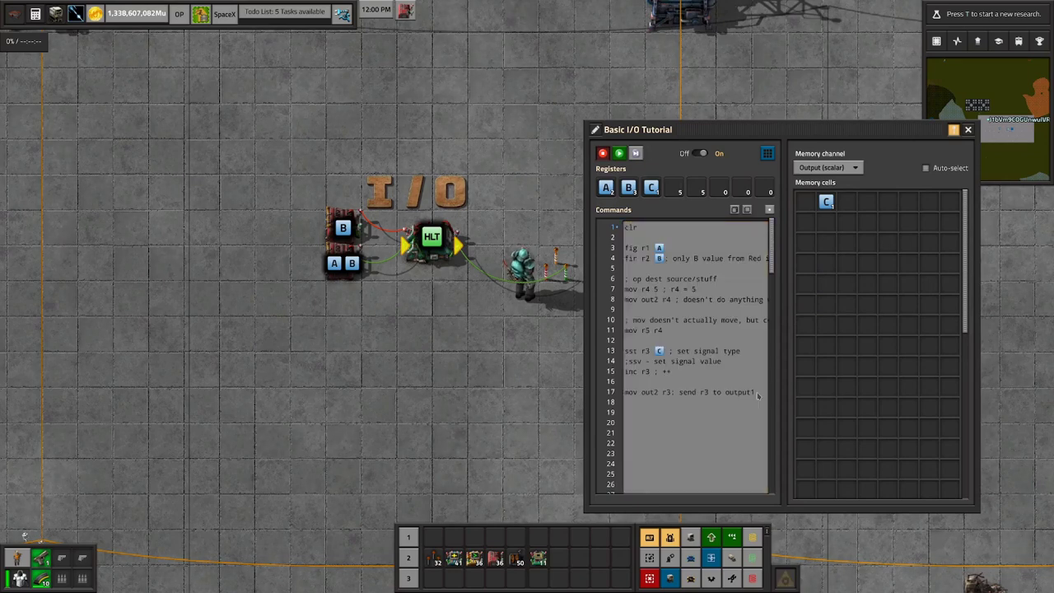
click(714, 394)
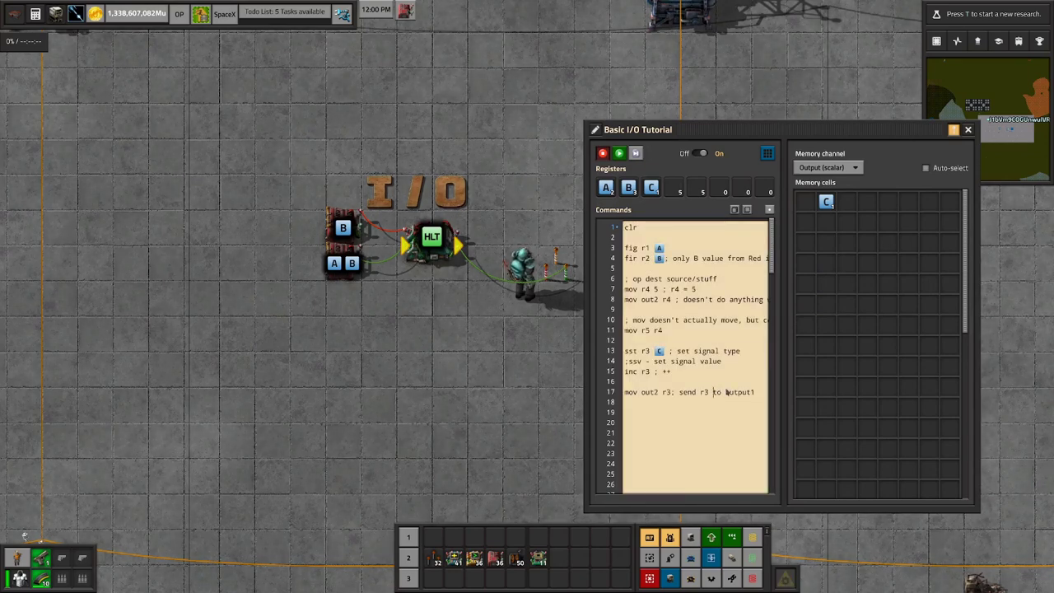
click(754, 394)
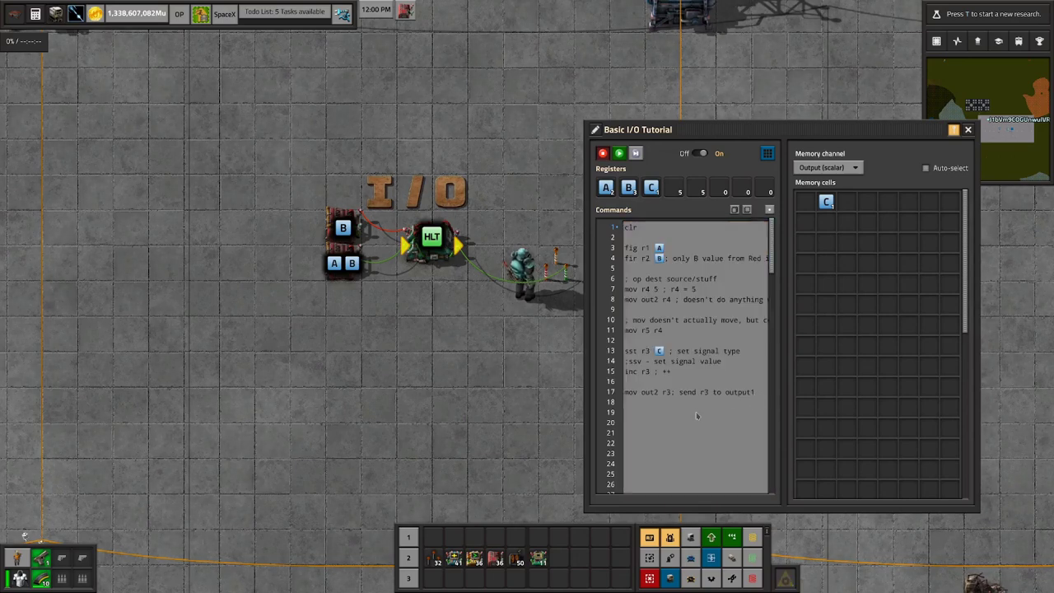
Step: Remove the stray characters accidentally typed near lines 3 and 4
click(675, 247)
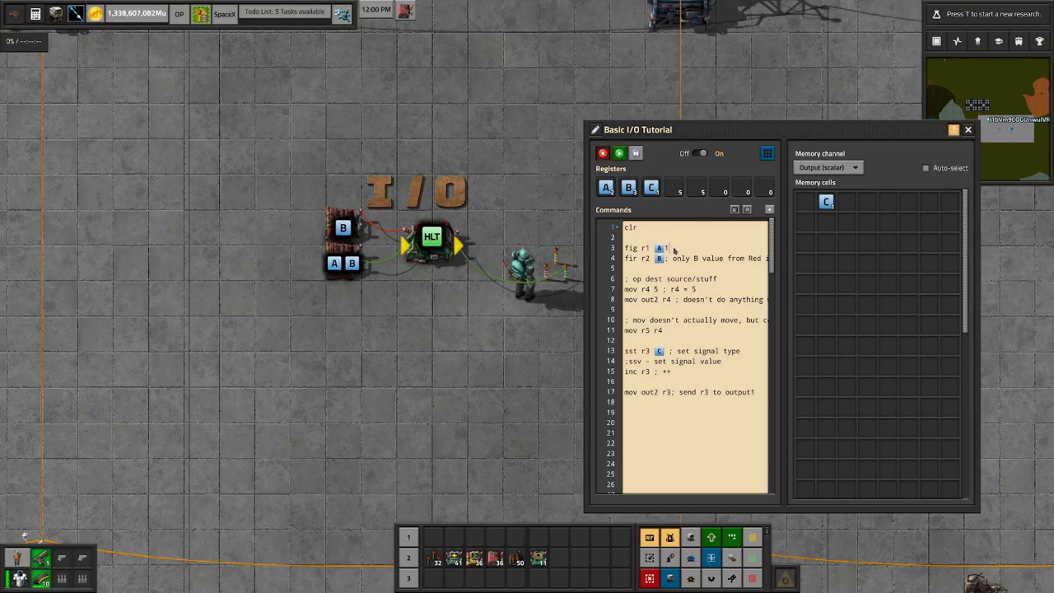
text(1)
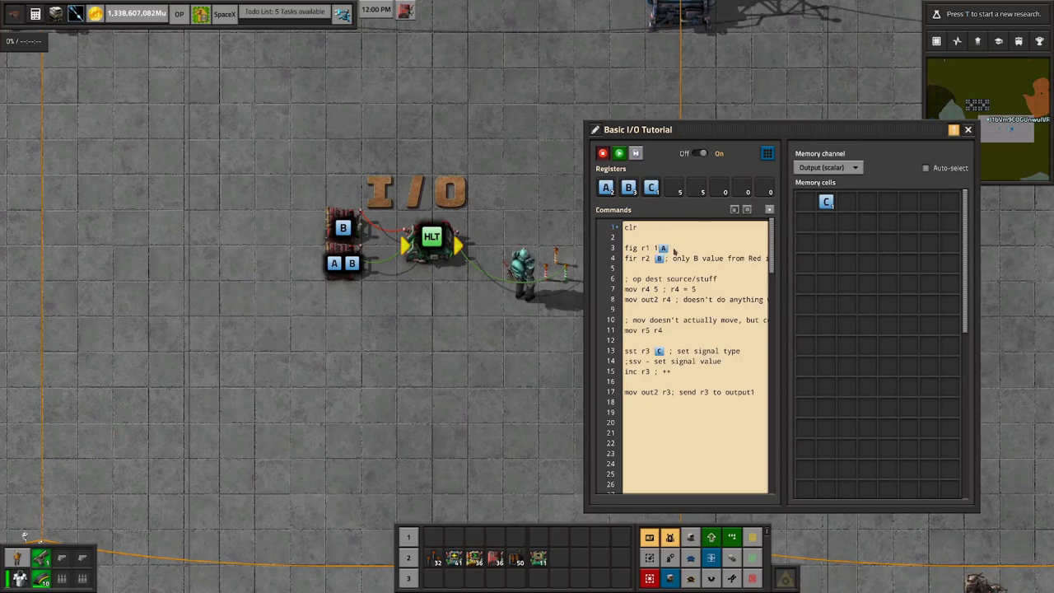
text(34)
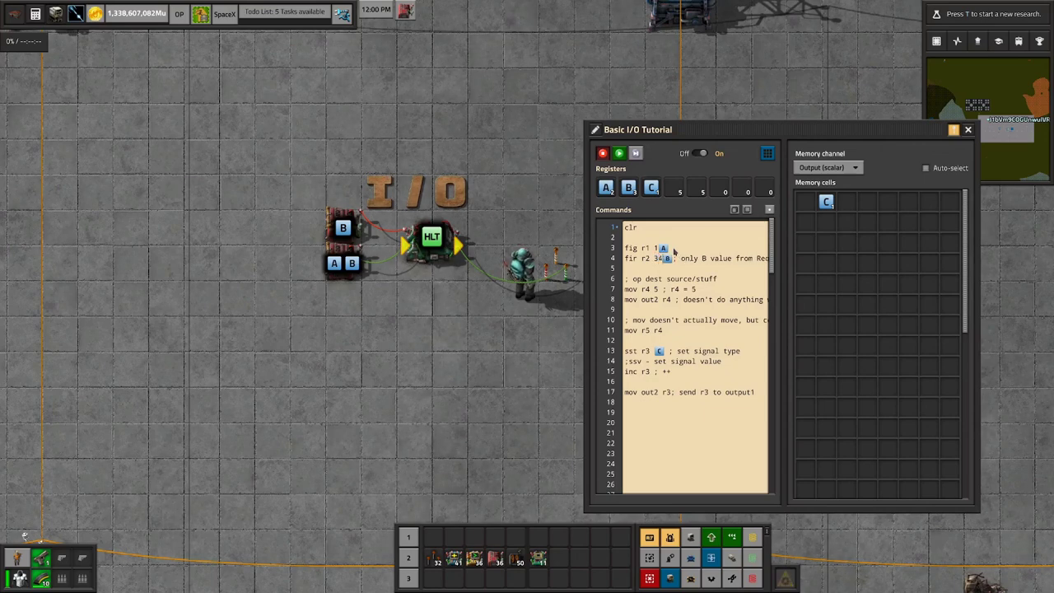
key(BackSpace)
key(BackSpace)
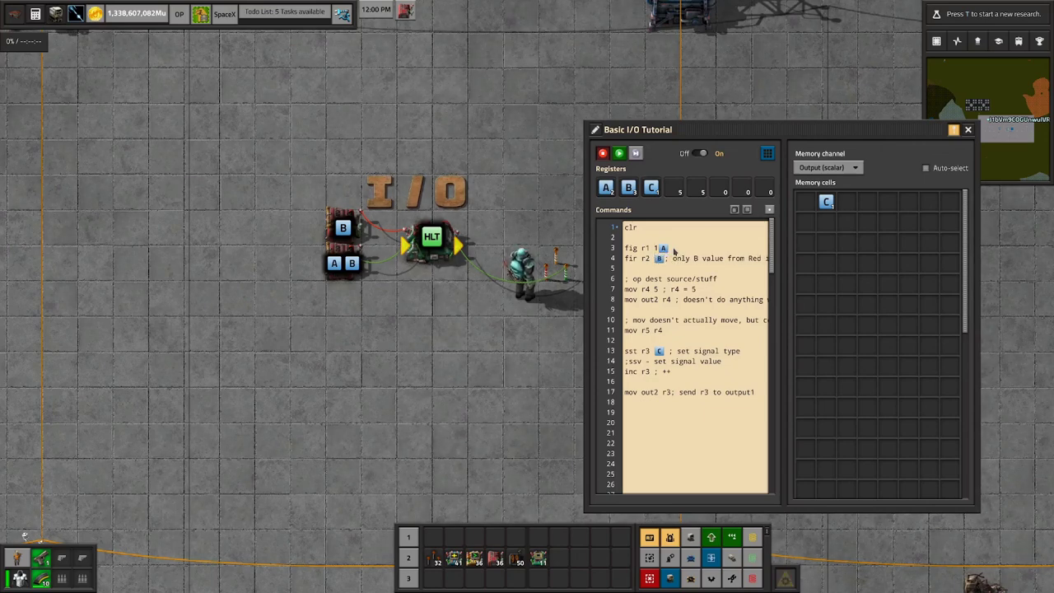
key(BackSpace)
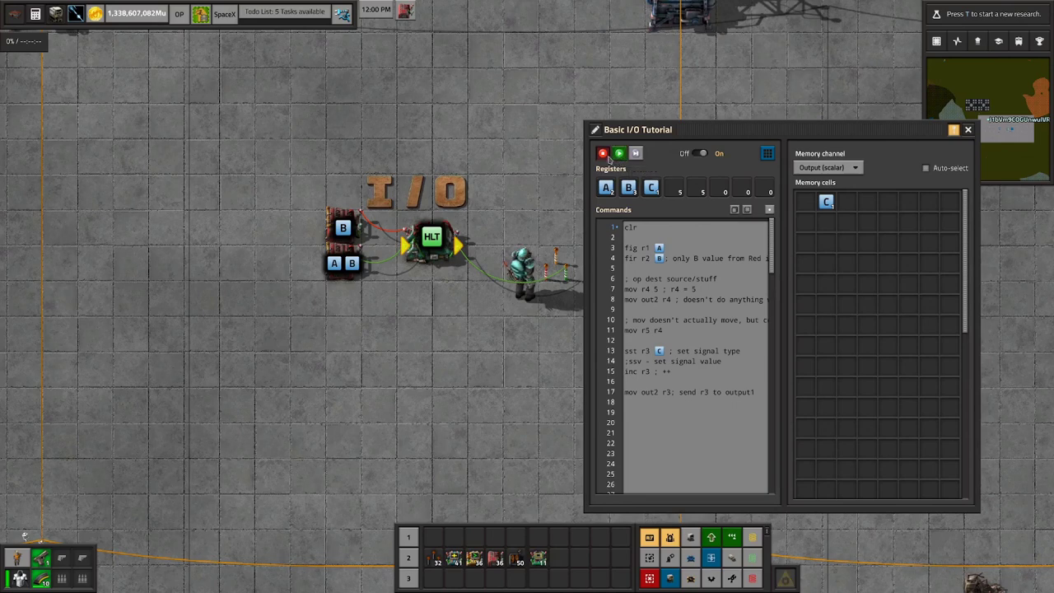
Step: Write the emit 1 instruction on line 19 with an item signal from the signal chooser
click(671, 301)
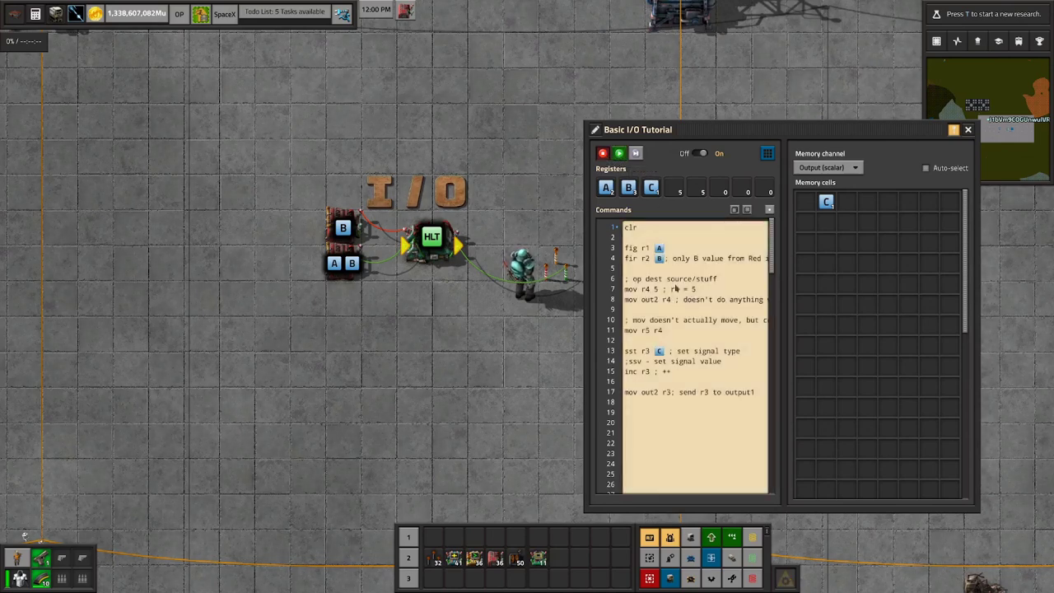
text(mov)
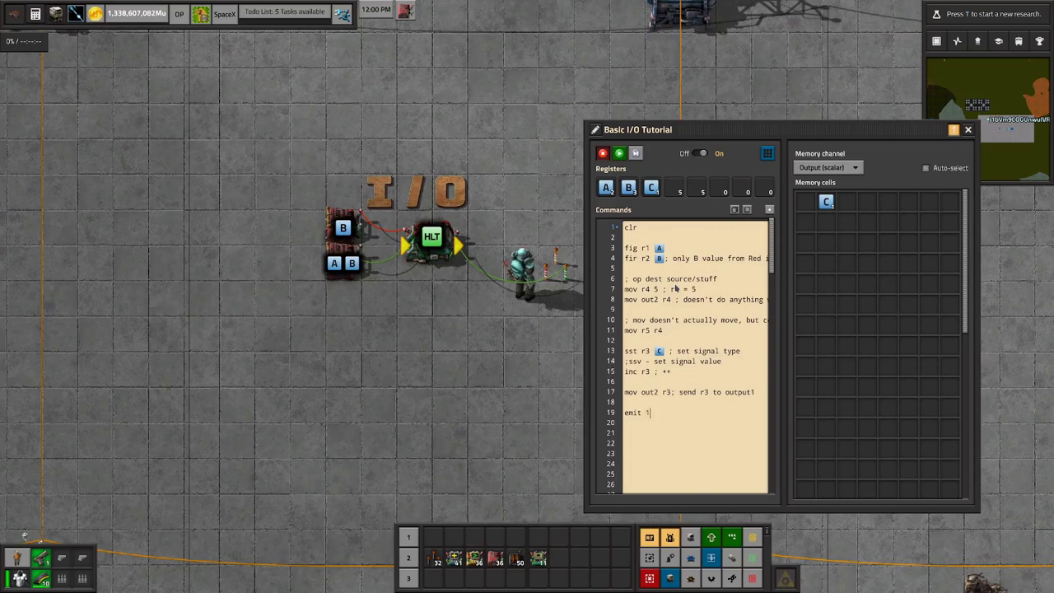
click(769, 209)
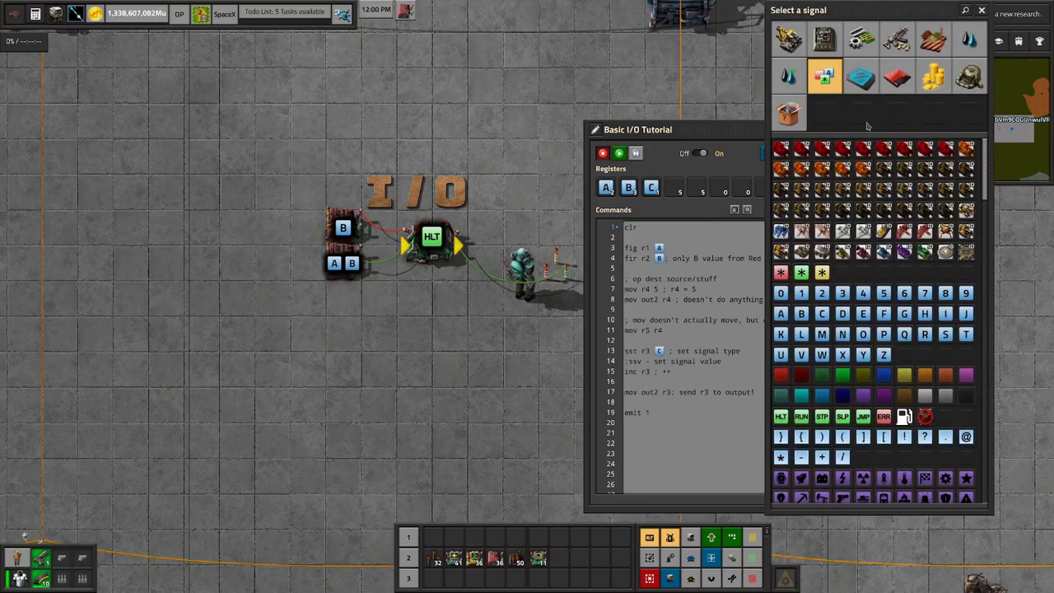
click(788, 114)
click(863, 150)
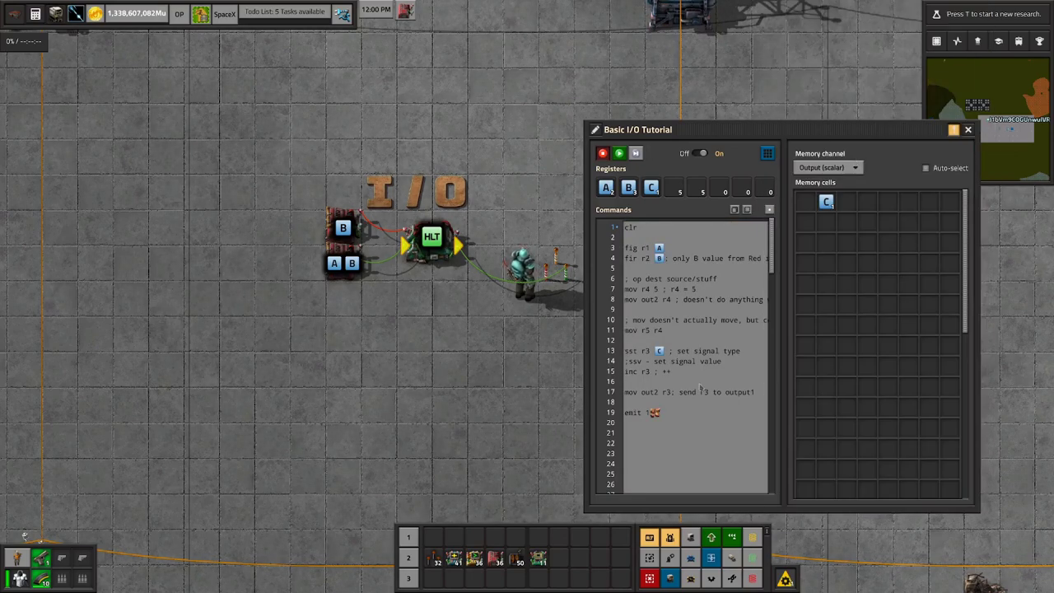
Step: Run the program to see the line 19 error, then delete the emit 1 line
click(624, 155)
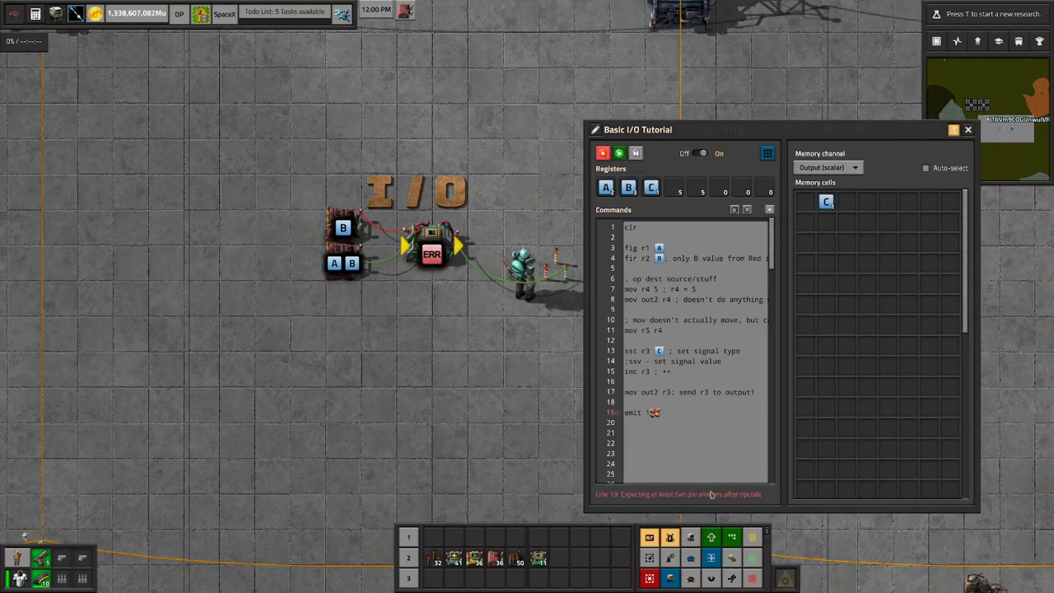
click(655, 418)
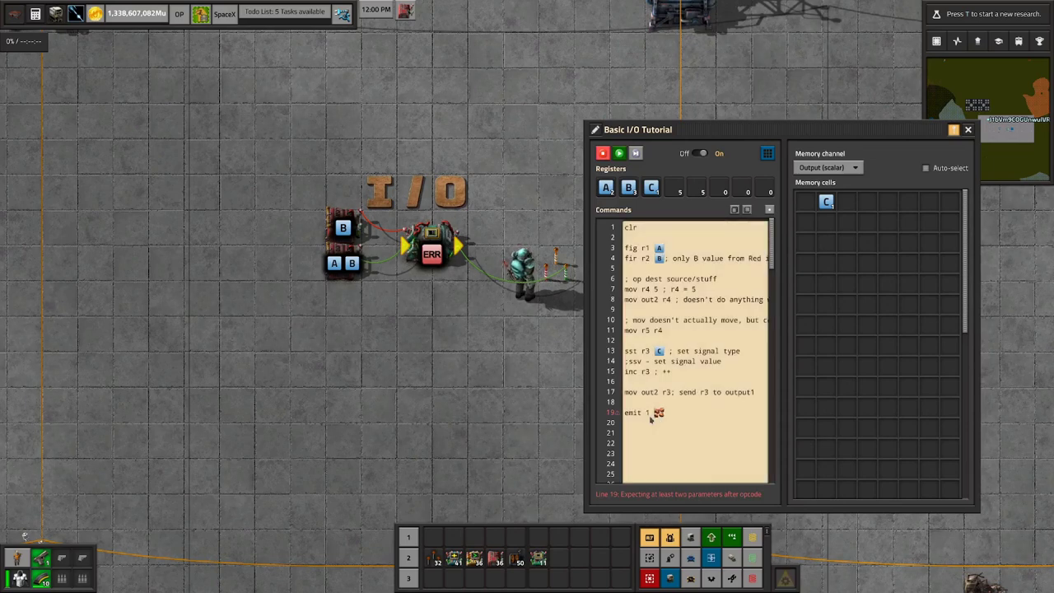
click(622, 154)
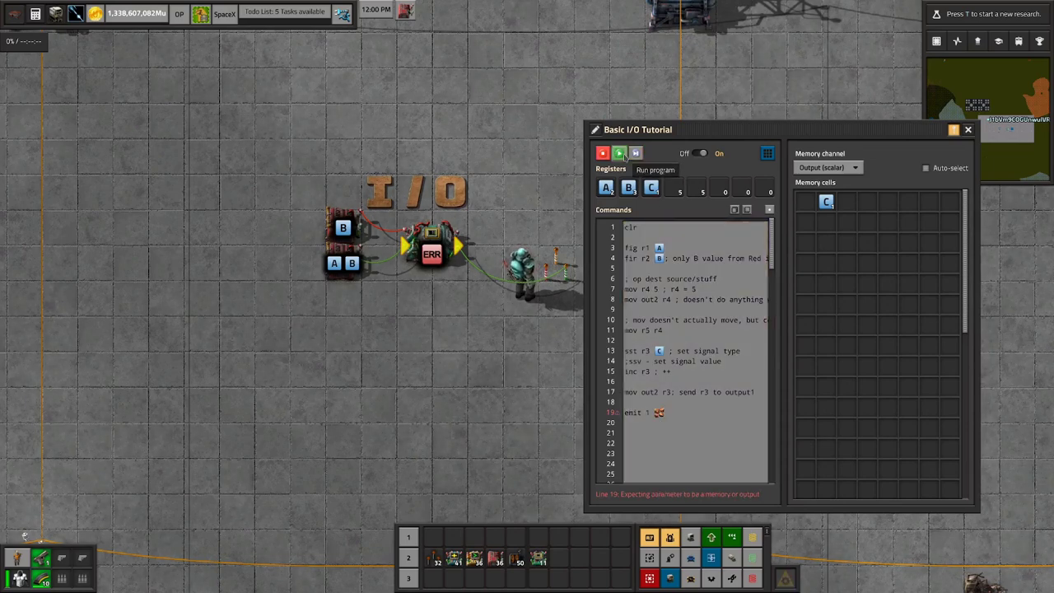
click(680, 451)
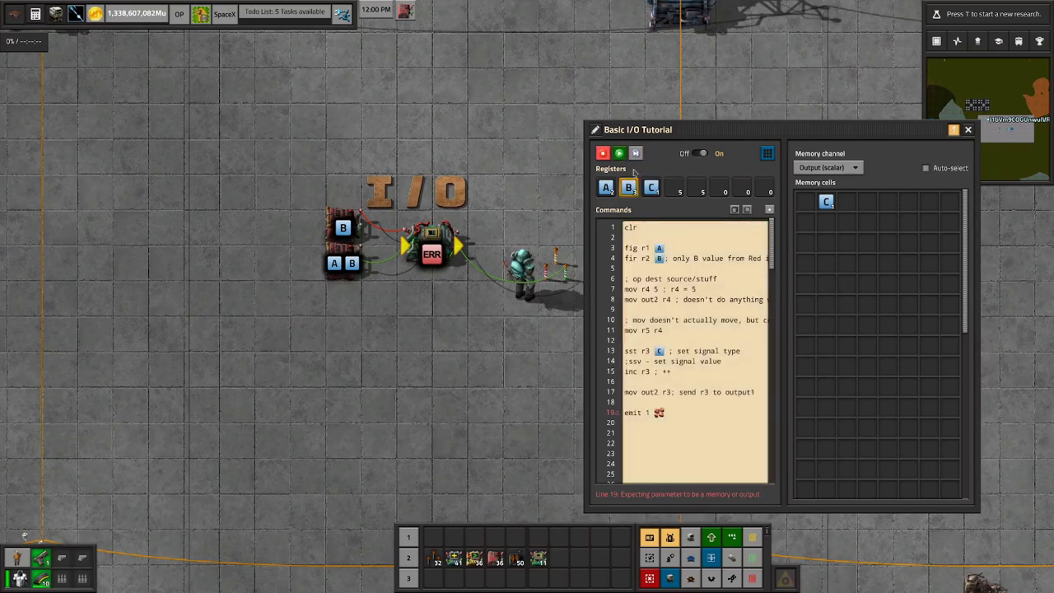
drag(680, 450, 635, 446)
key(BackSpace)
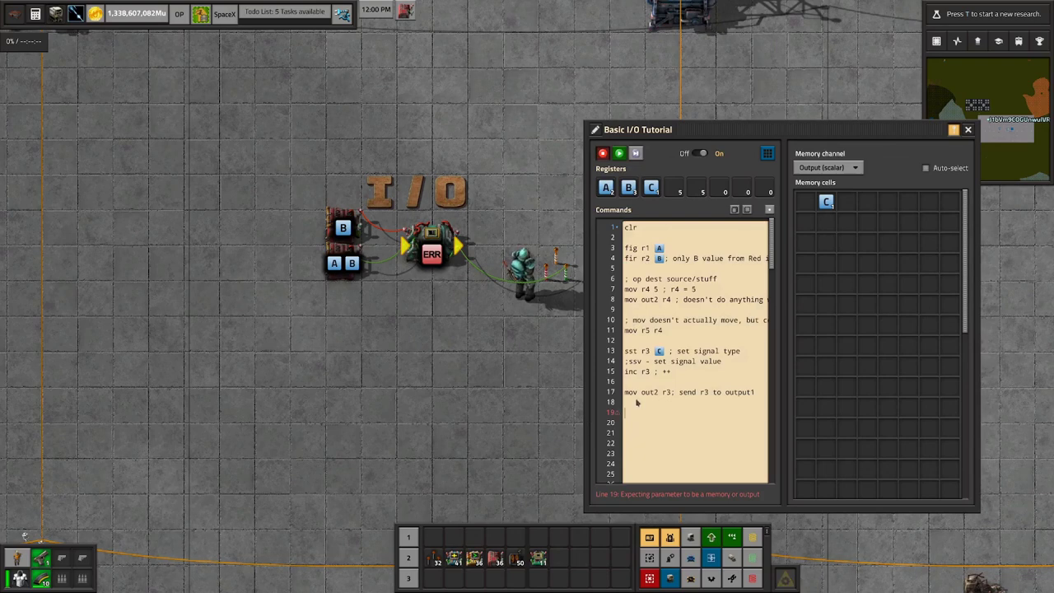
Step: Run the program and select mov, out2 and r3 on line 17
click(605, 153)
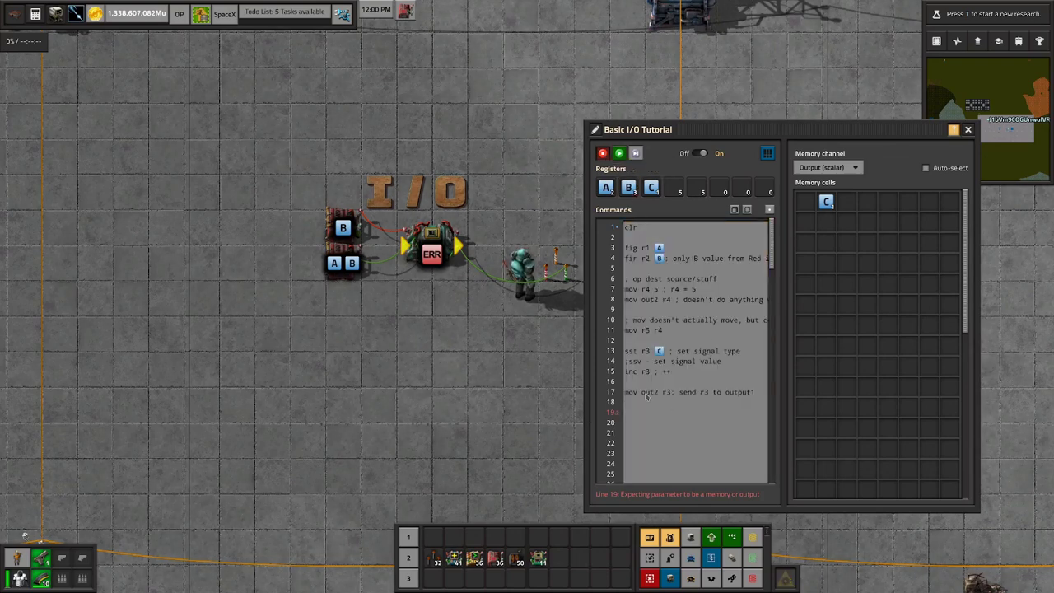
click(632, 393)
double_click(630, 394)
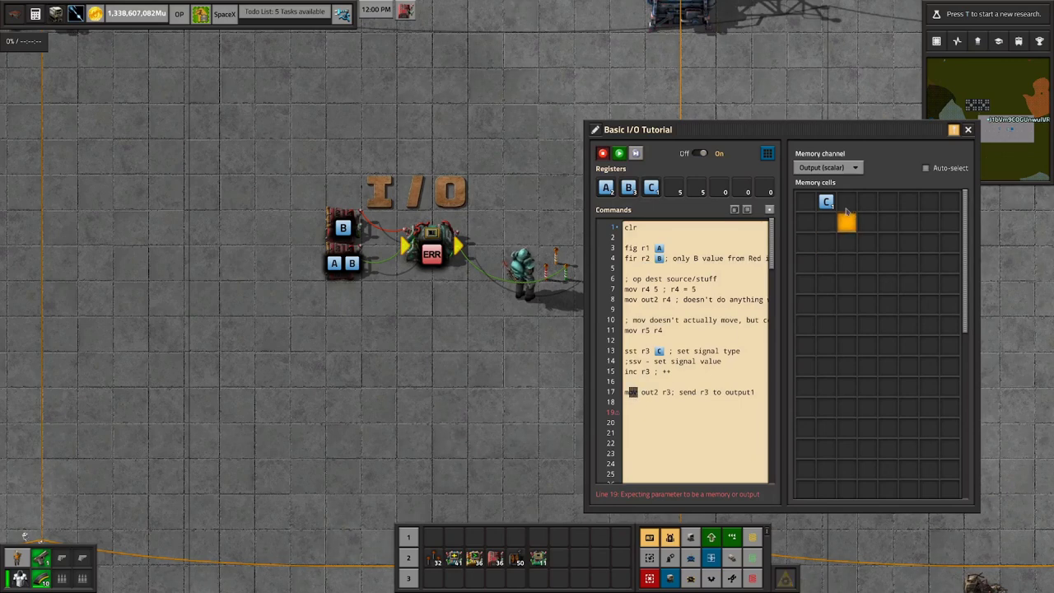
click(652, 394)
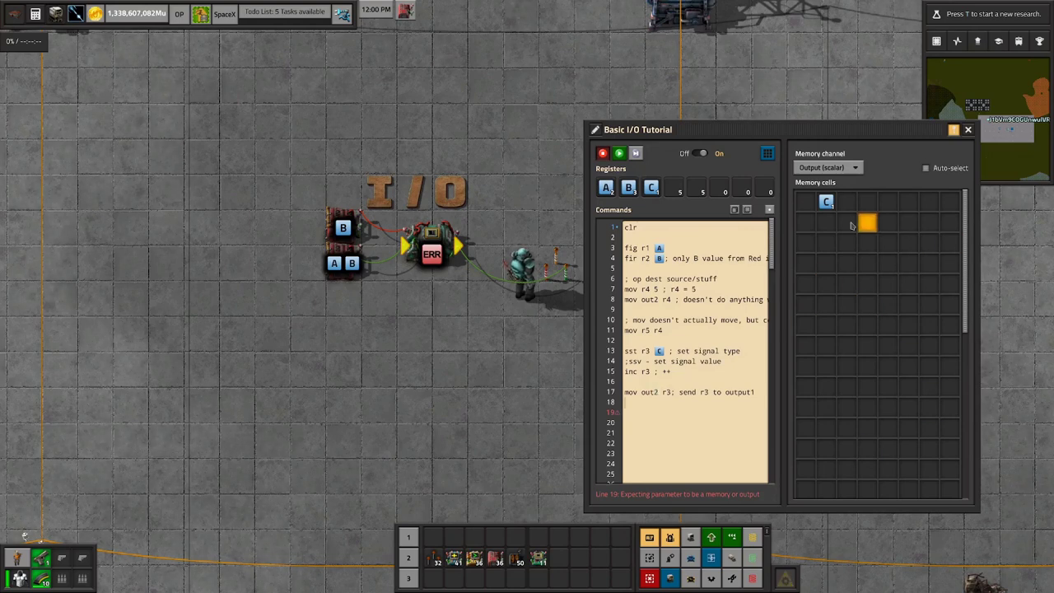
key(shift+Right)
key(shift+Right)
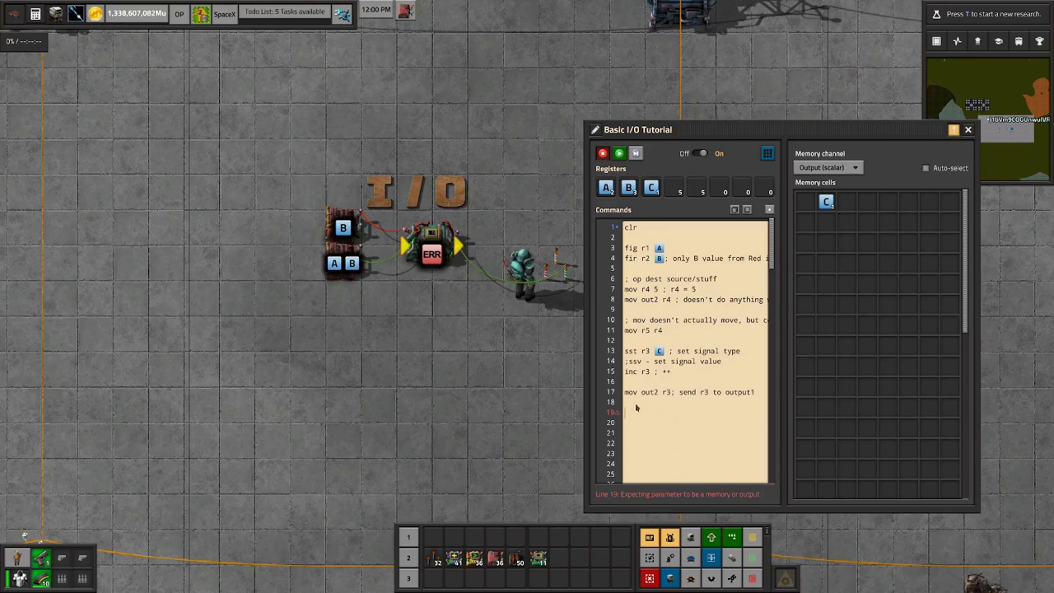
Step: Apply the code and rerun it so the fCPU shows HLT instead of ERR
click(751, 393)
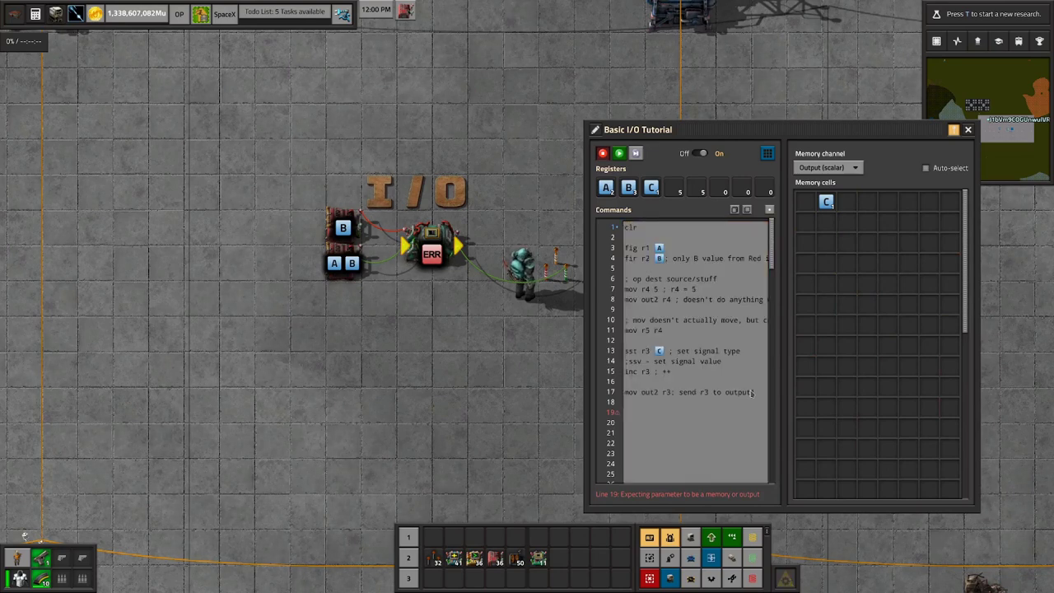
click(619, 153)
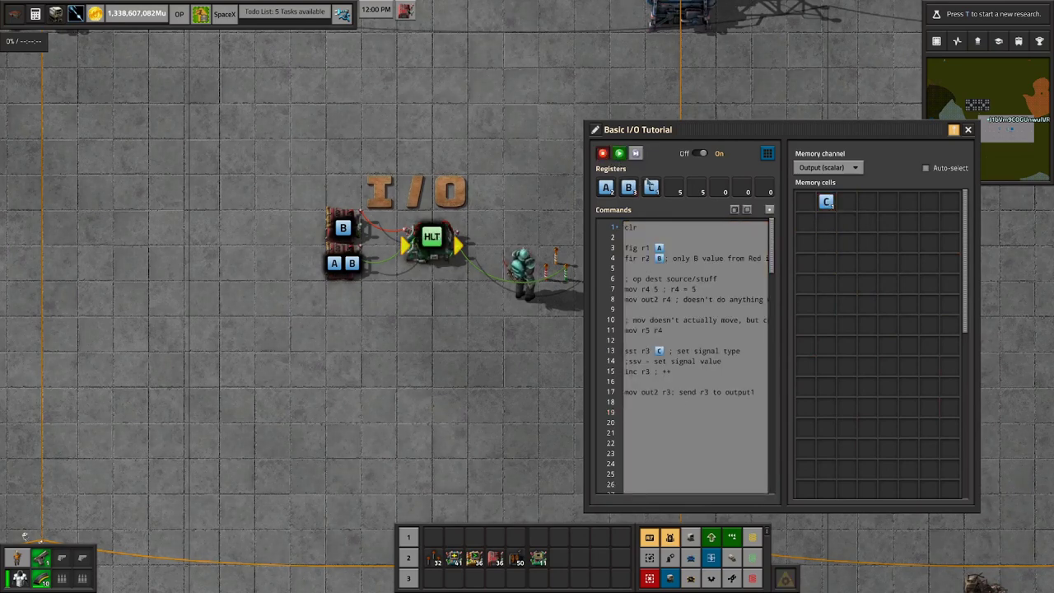
click(644, 393)
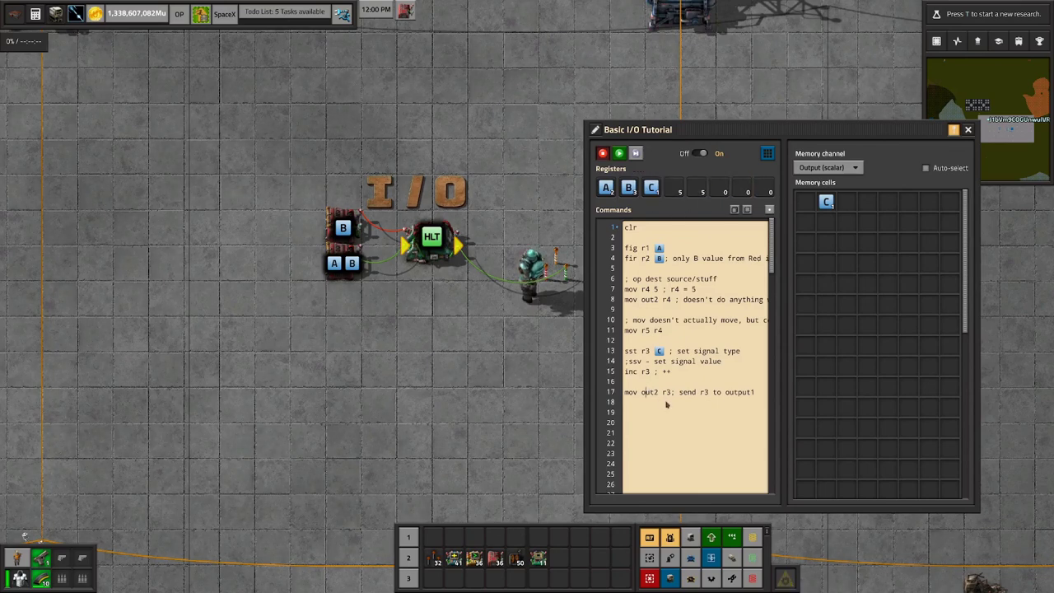
click(825, 167)
click(824, 186)
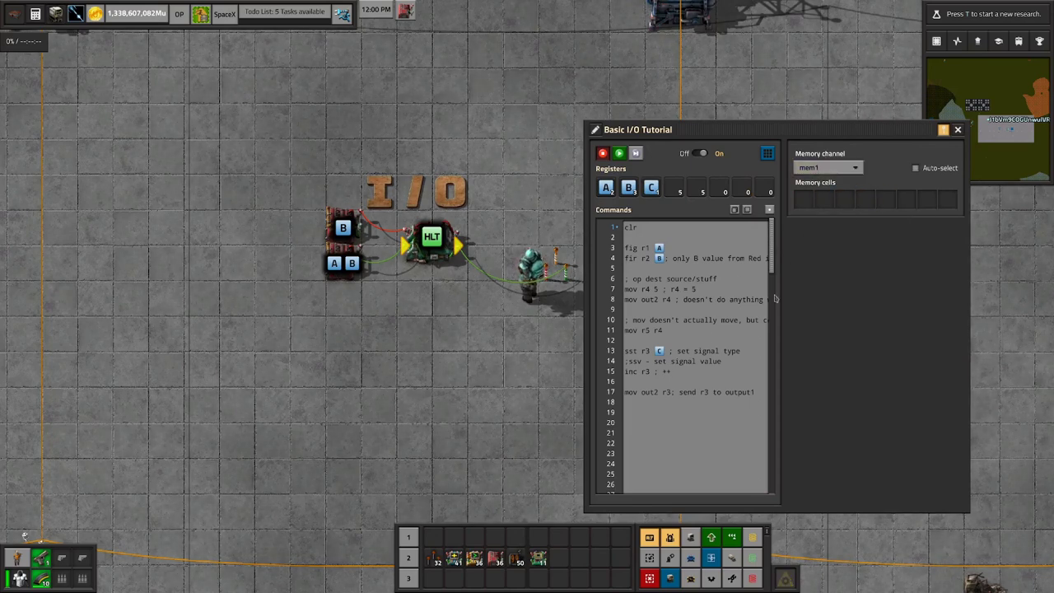
click(651, 396)
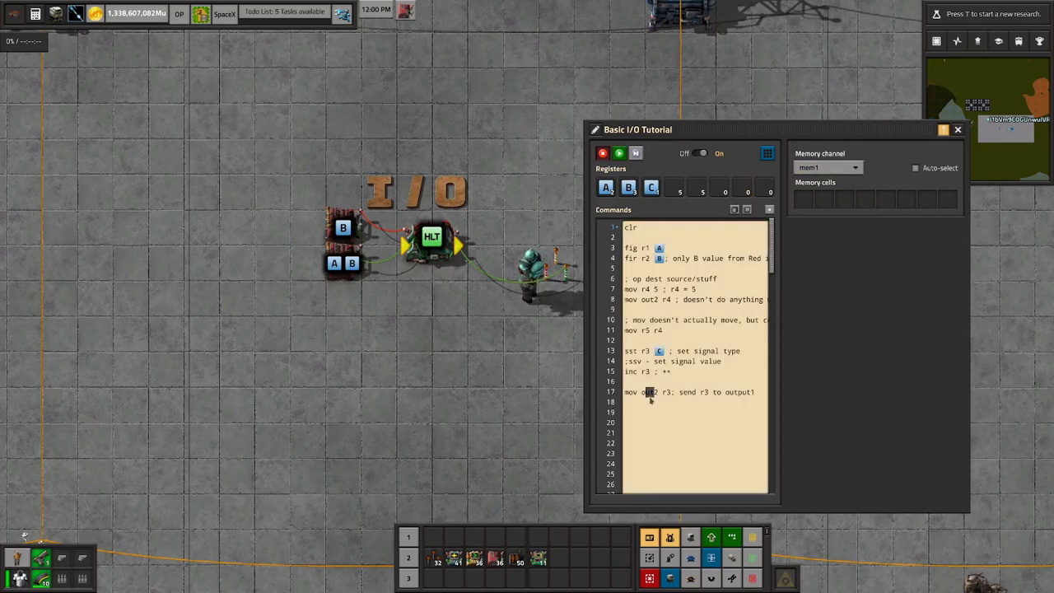
click(830, 170)
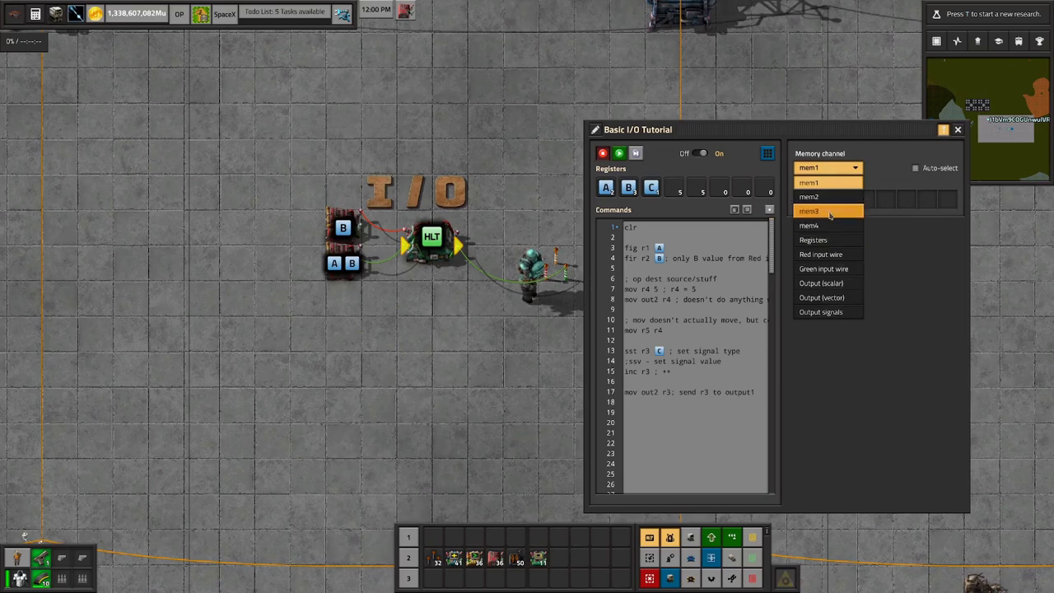
click(721, 374)
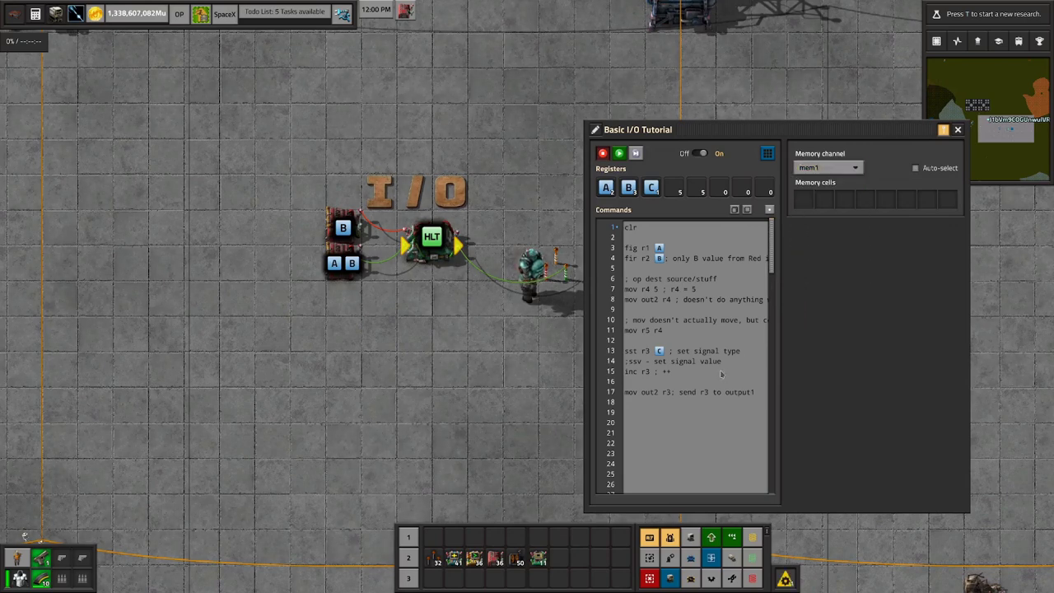
click(823, 168)
click(668, 401)
click(639, 395)
drag(628, 392, 696, 397)
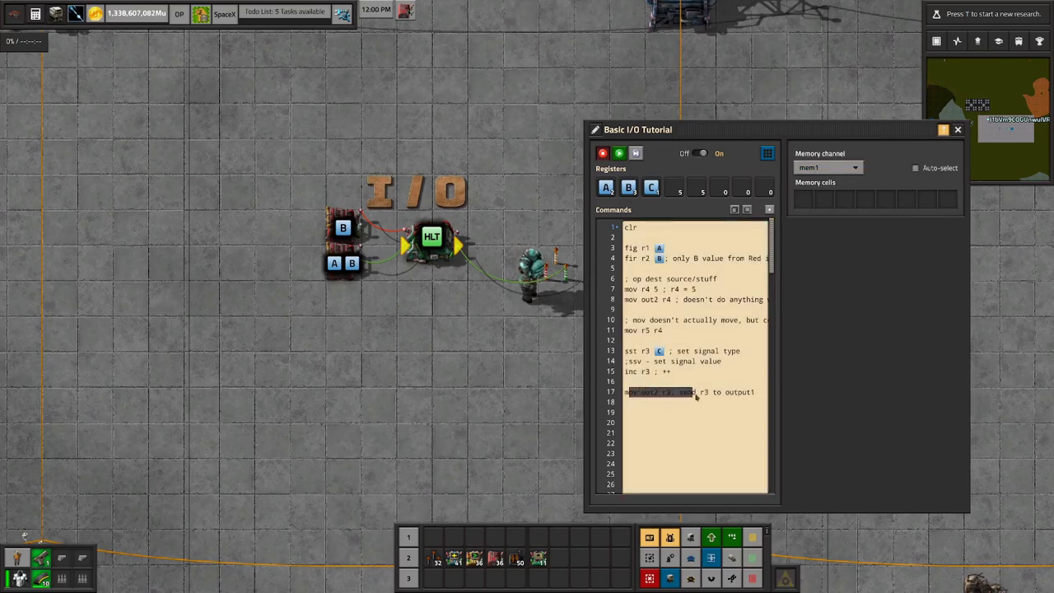
click(797, 168)
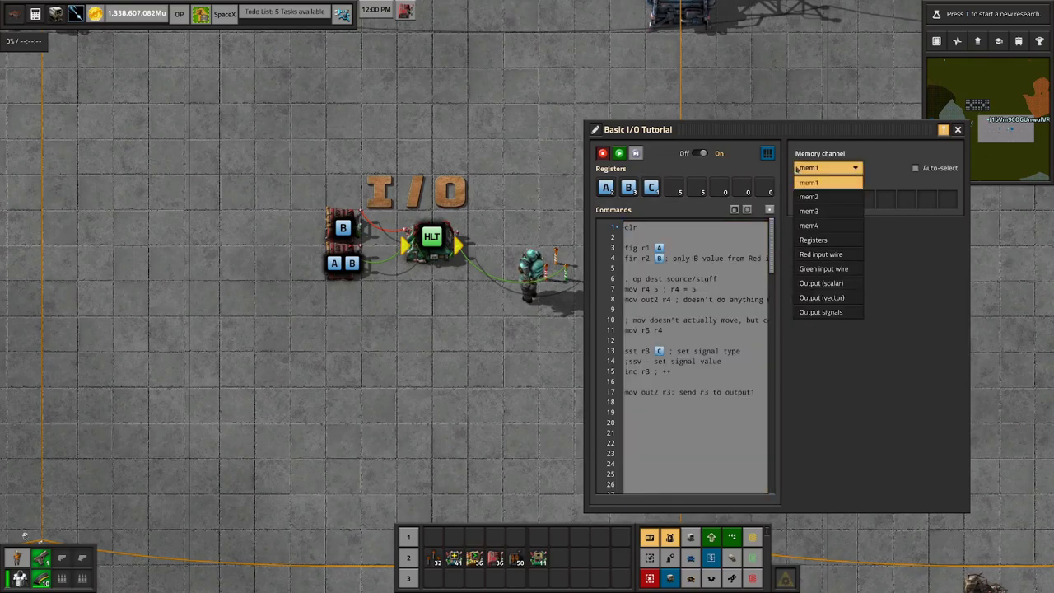
click(821, 283)
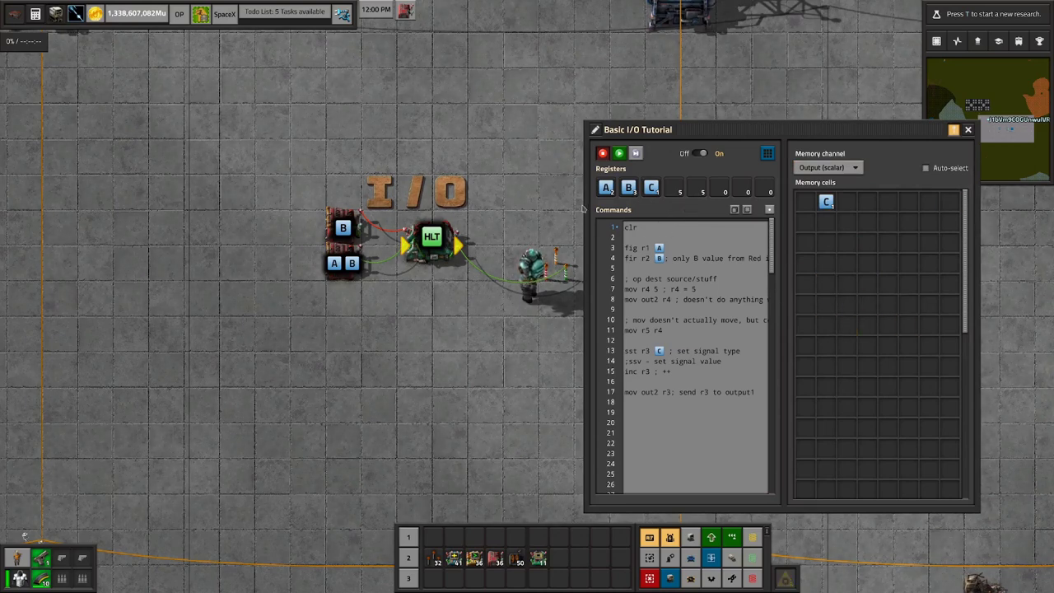
Step: View the Red input wire and Green input wire memory channels from the Memory channel dropdown
click(634, 259)
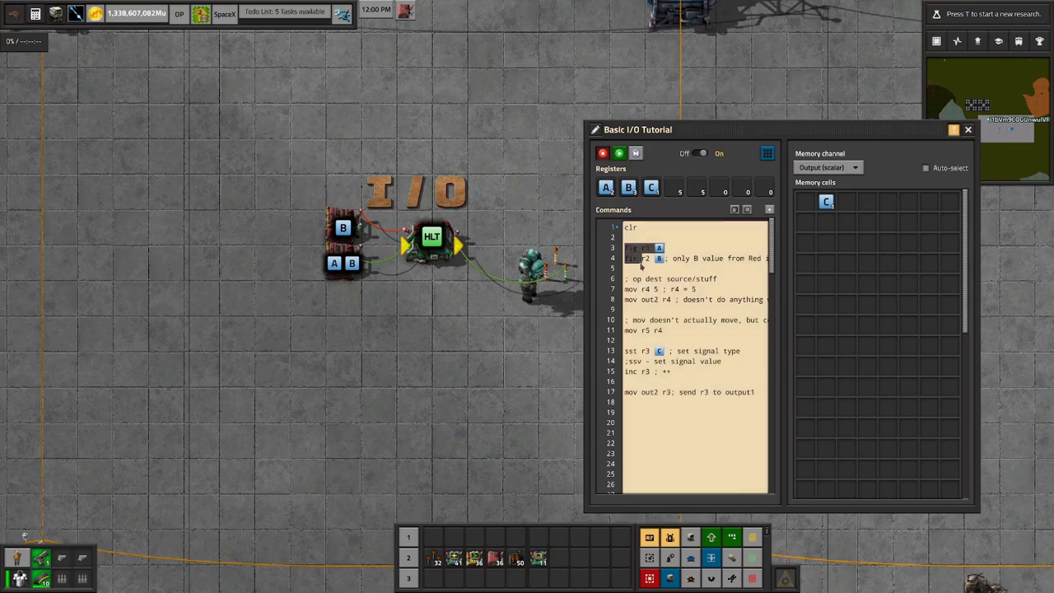
click(828, 167)
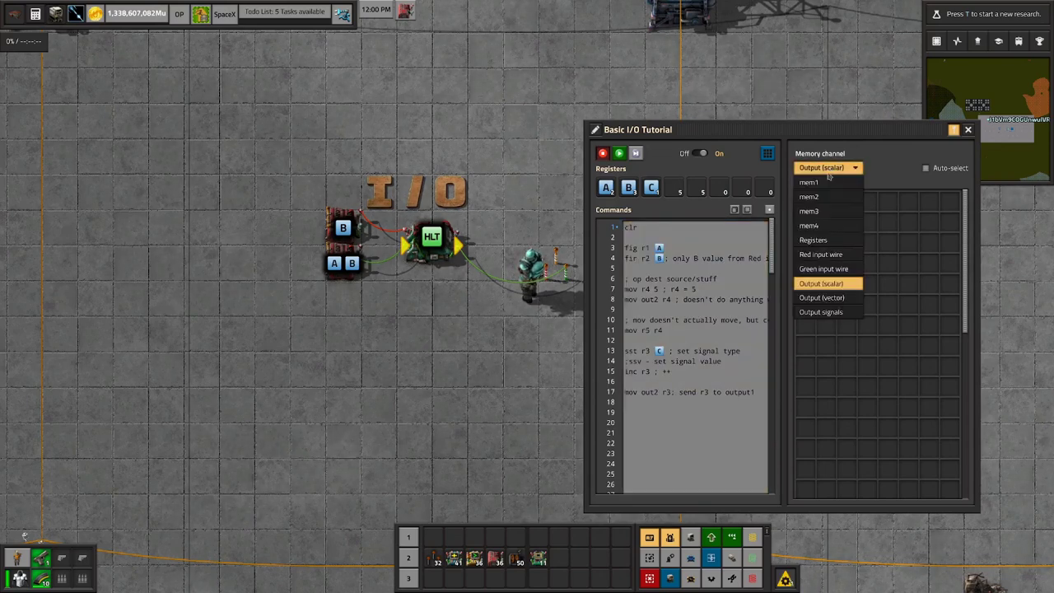
click(823, 256)
click(821, 169)
click(823, 267)
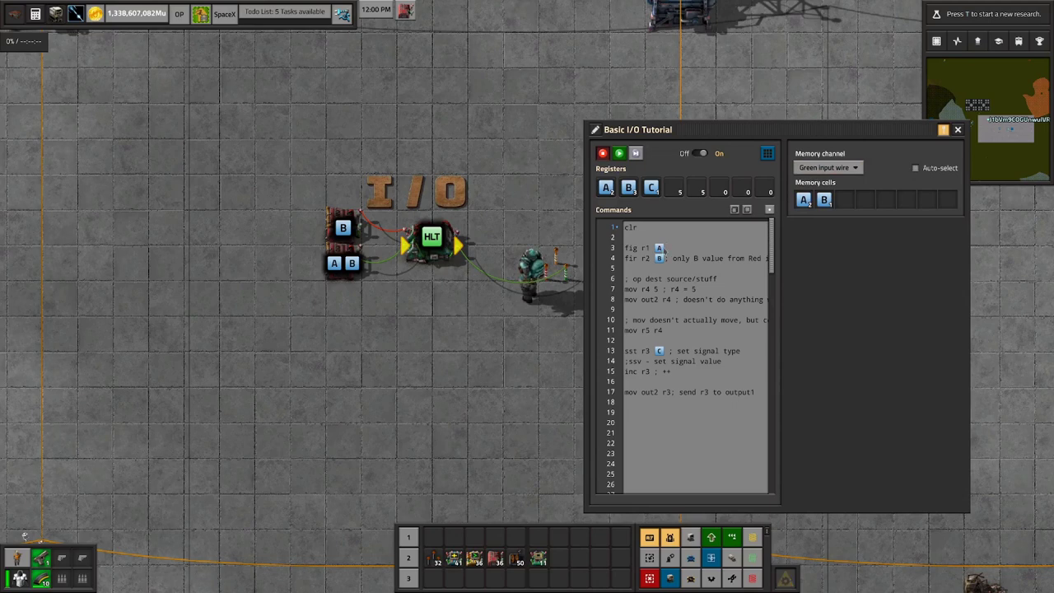
click(629, 262)
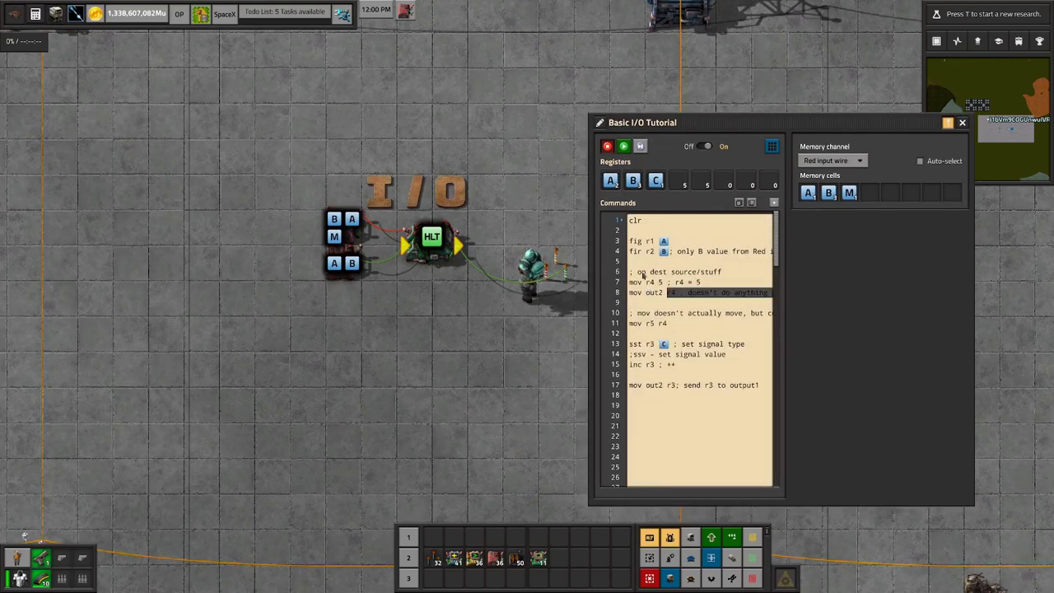
click(639, 277)
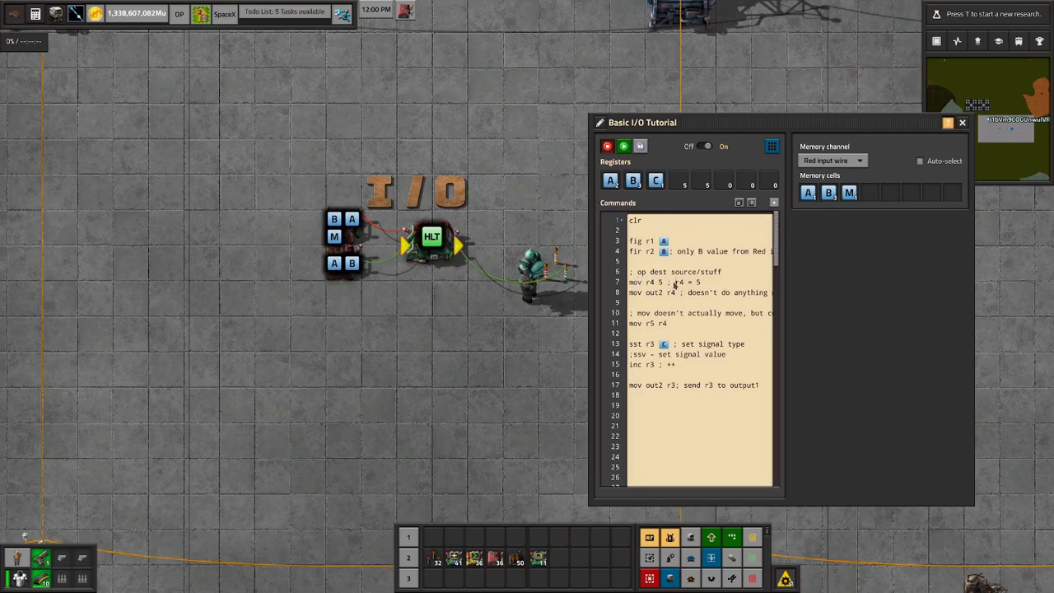
mouse_move(674, 284)
mouse_down()
mouse_move(701, 284)
mouse_move(693, 293)
mouse_up()
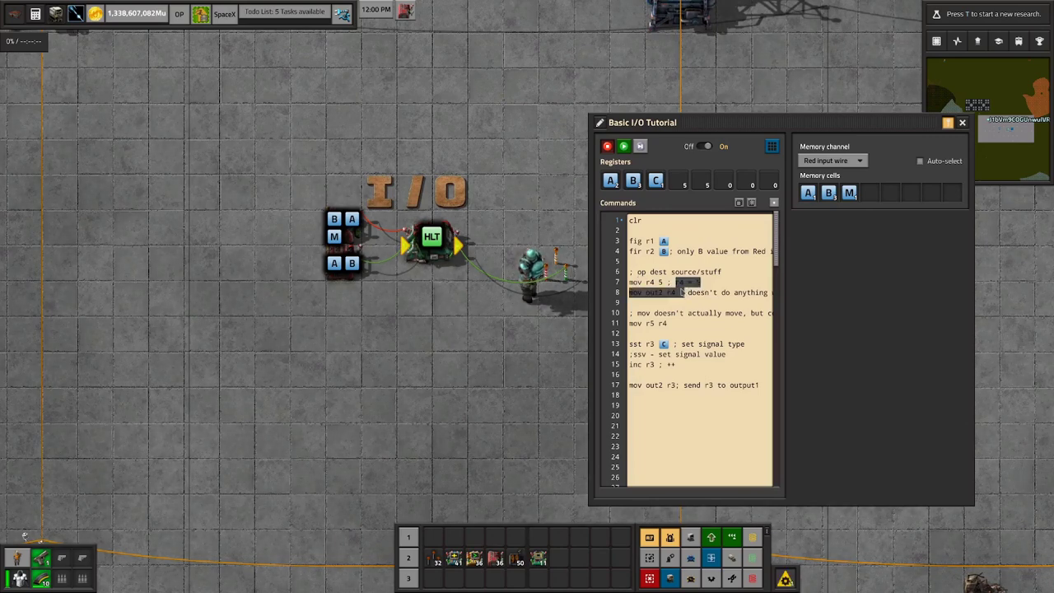
click(699, 283)
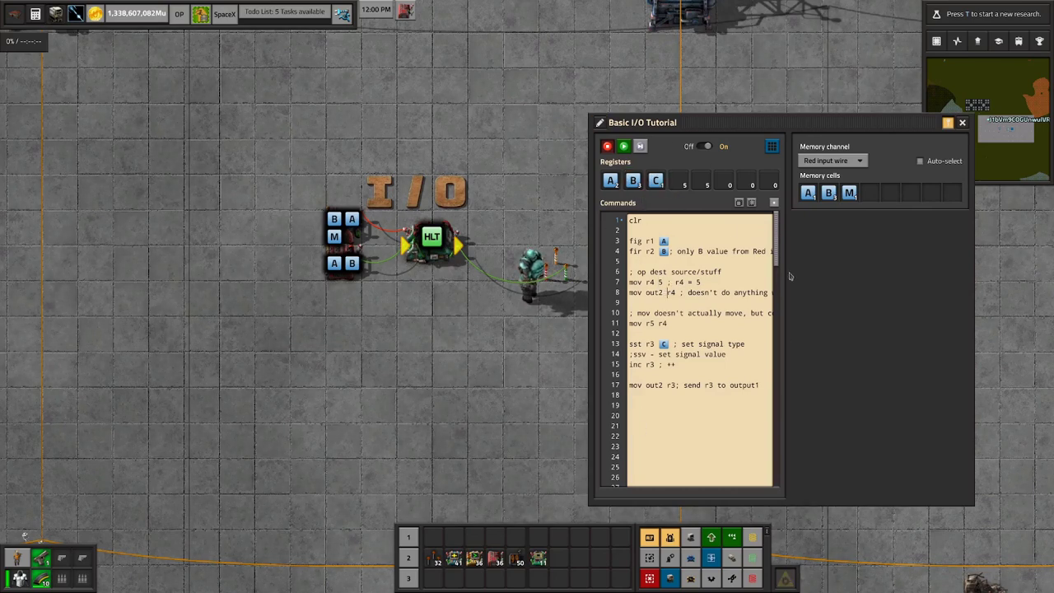
double_click(658, 294)
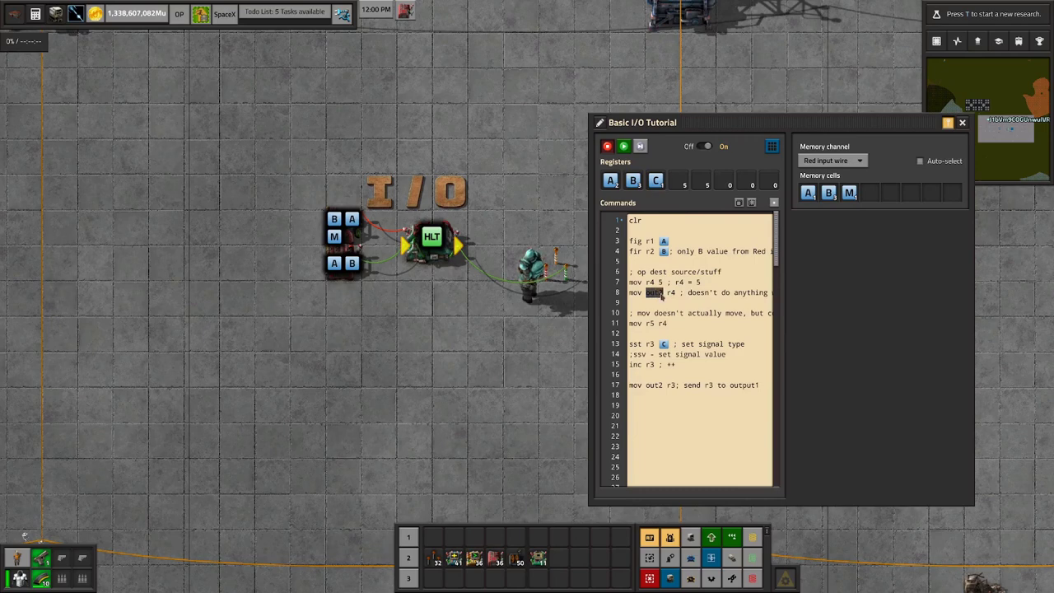
click(712, 345)
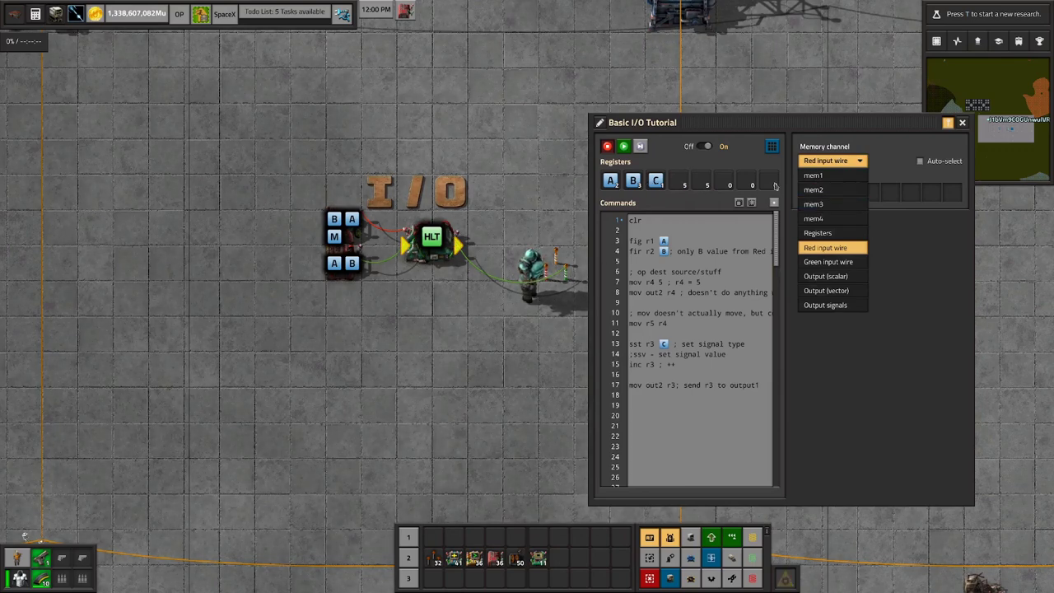
click(721, 186)
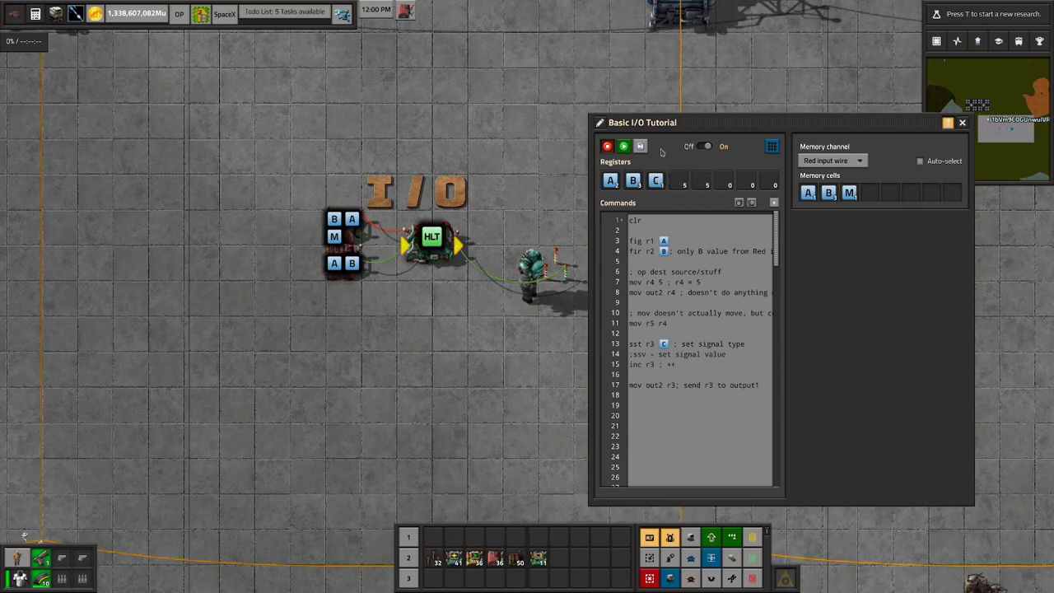
Step: Close the fCPU window, check the Todo List, and bring up InformaTron's fCPU Arithmetic page
key(e)
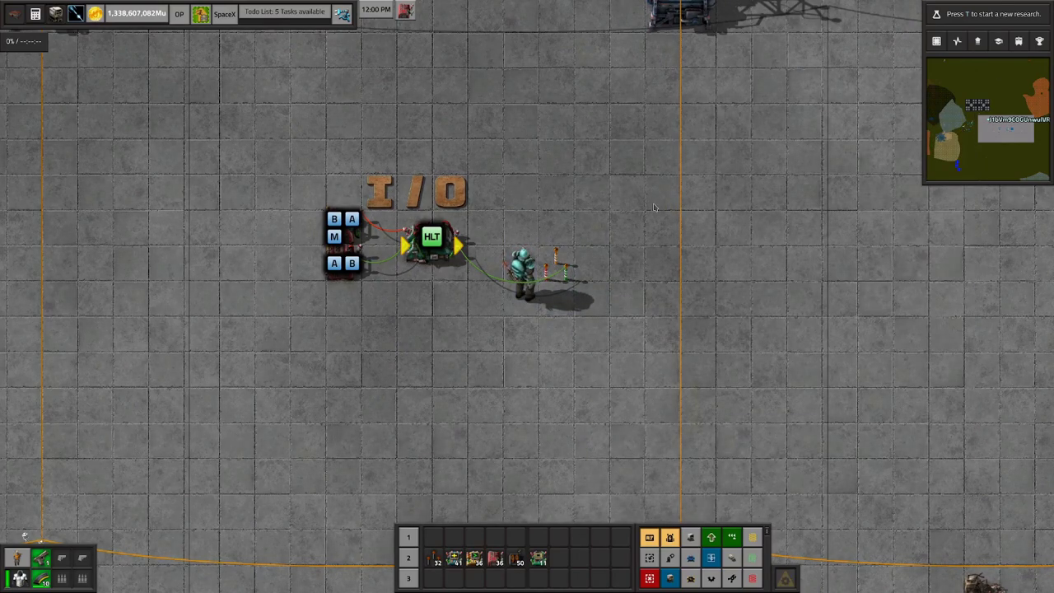
click(304, 17)
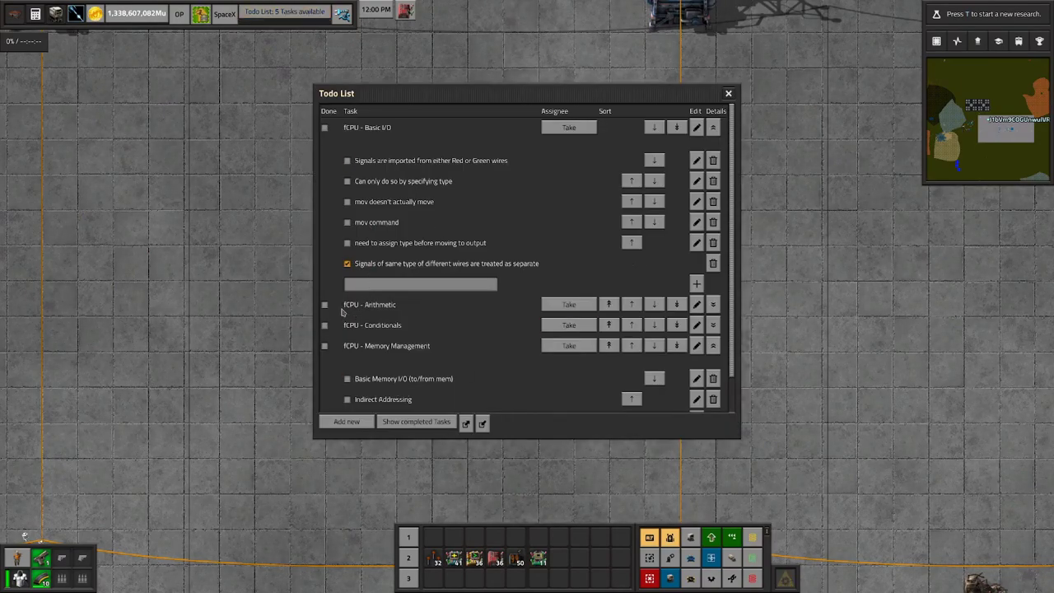
click(728, 94)
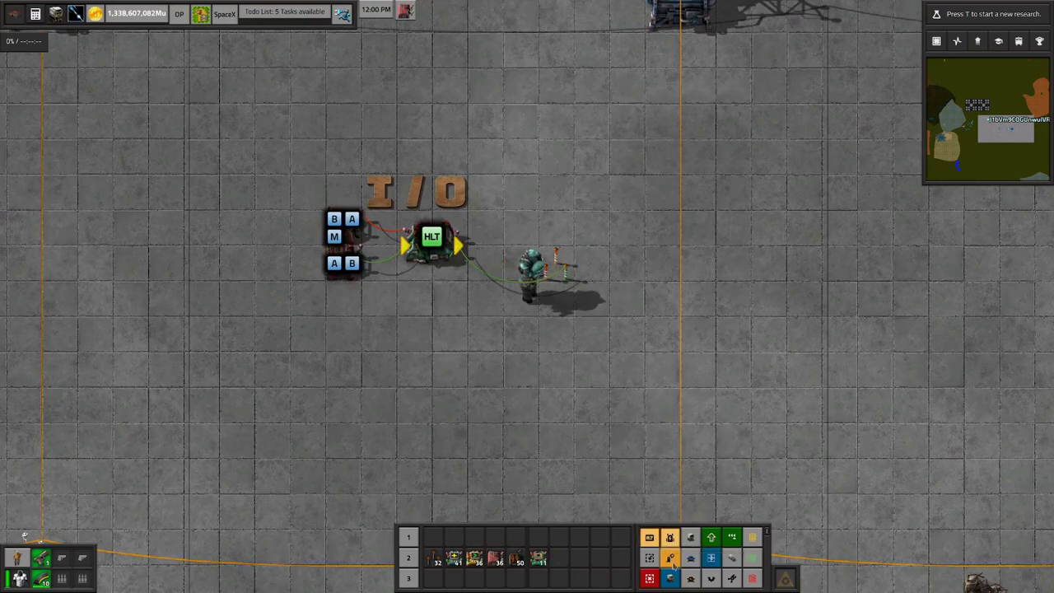
key(i)
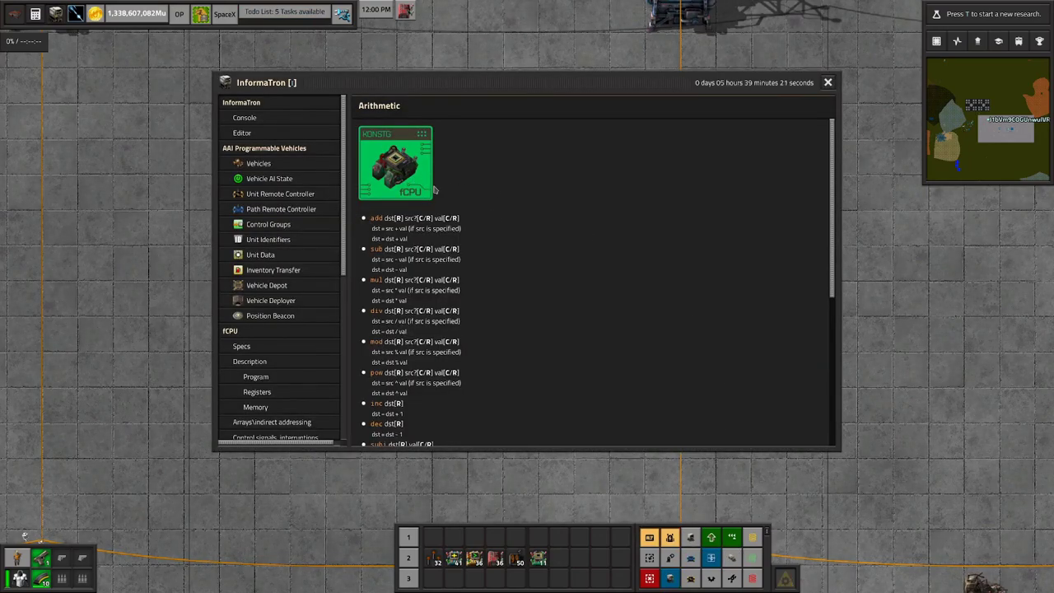
Step: Drag the help window higher and scroll through the add-to-dec, subi and divi documentation
drag(489, 83, 564, 35)
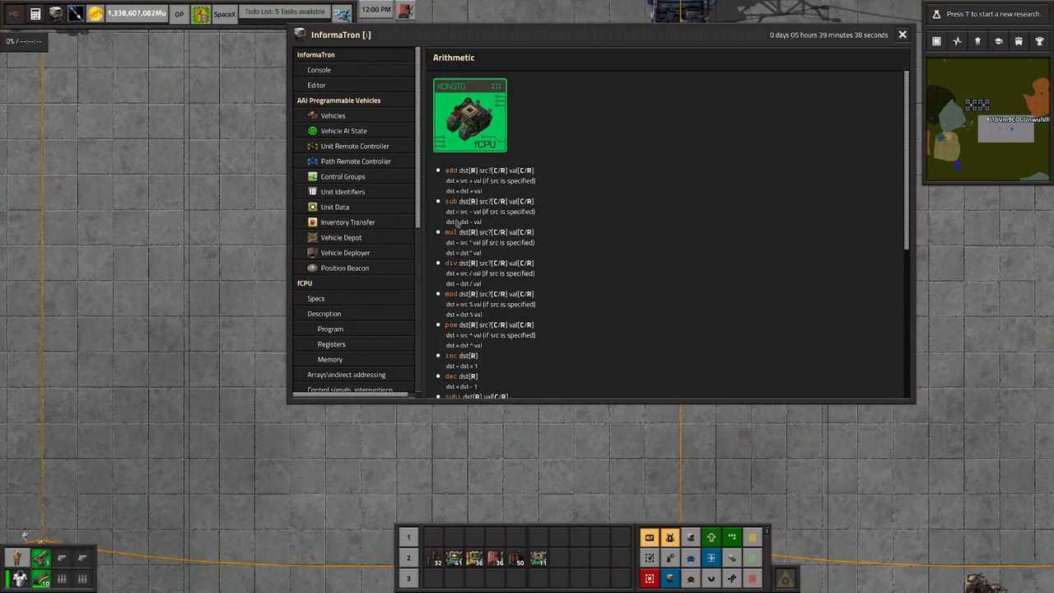
scroll(494, 280, down, 2)
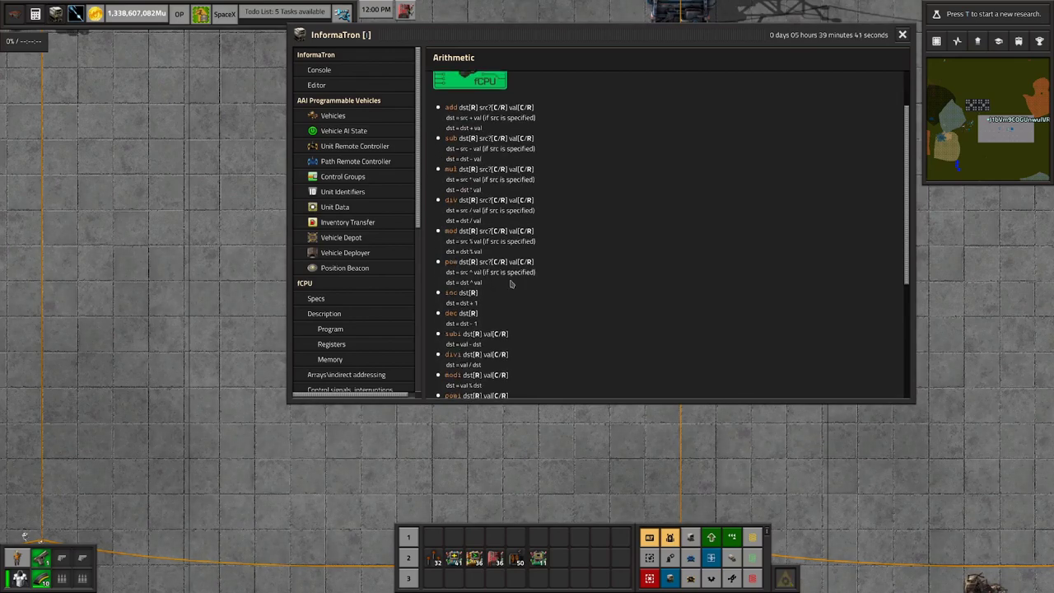
scroll(485, 238, down, 1)
scroll(472, 177, down, 4)
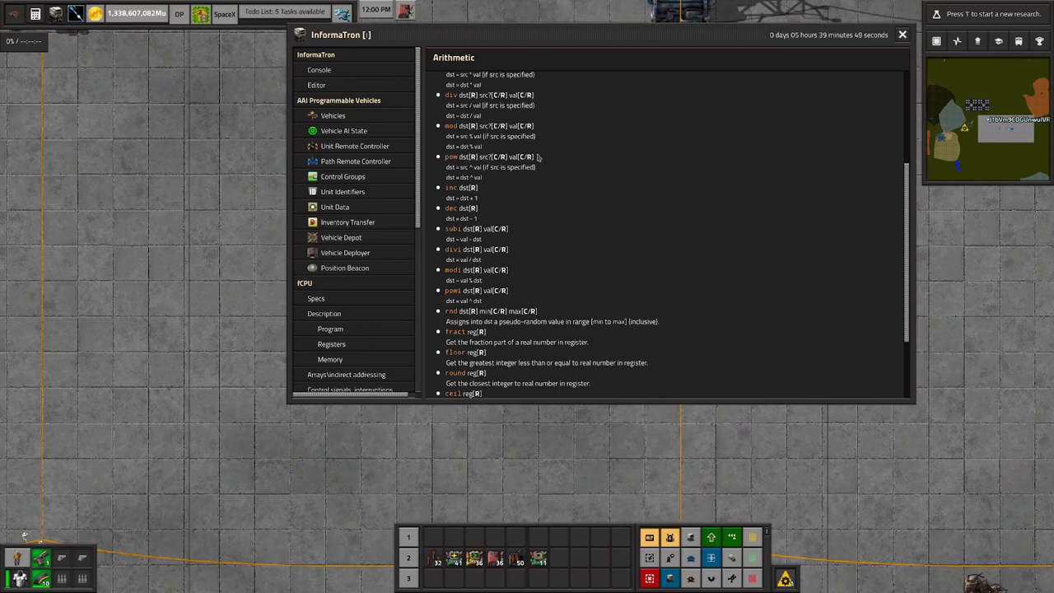
scroll(558, 178, up, 8)
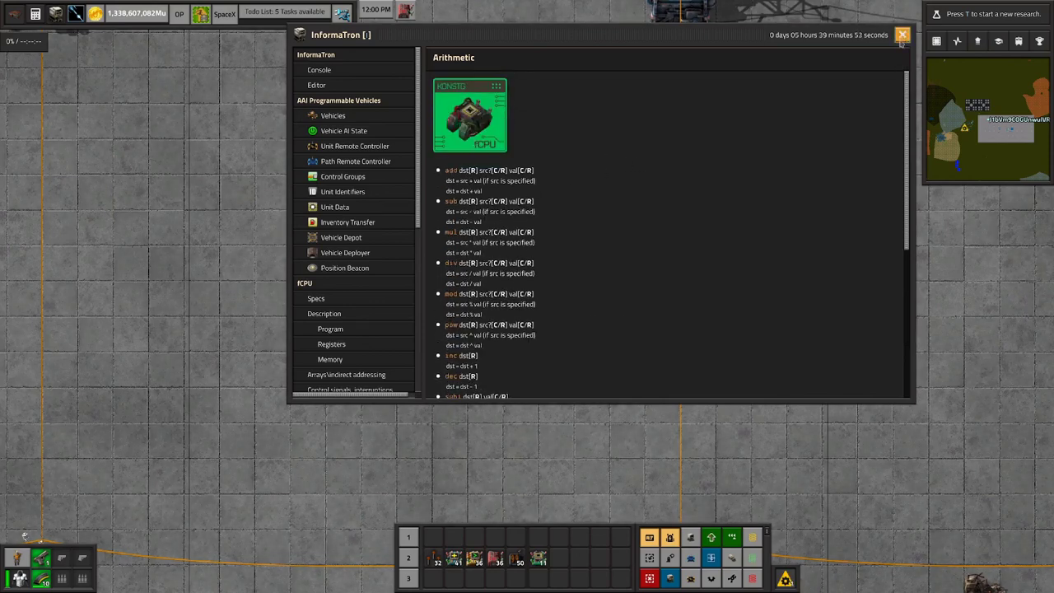
scroll(487, 278, down, 1)
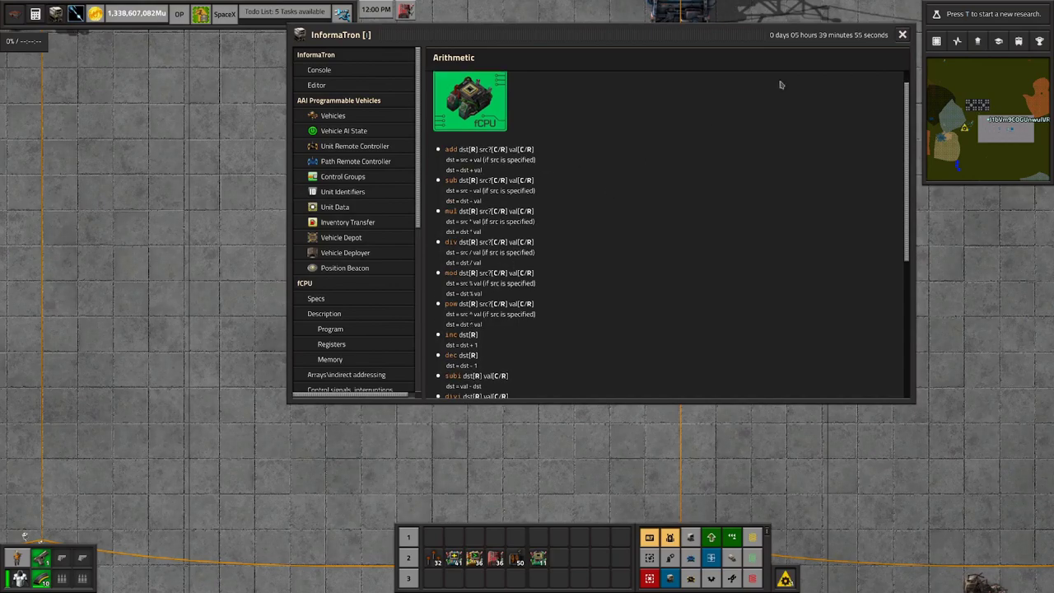